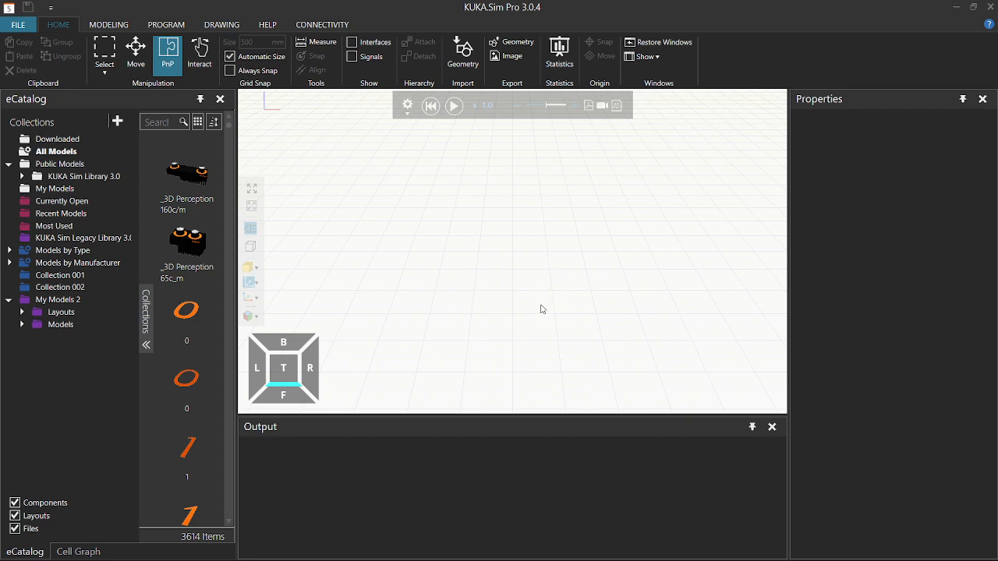
Look over the component hierarchy and view the empty floor from top, back and angled presets.
right_drag(530, 310, 553, 305)
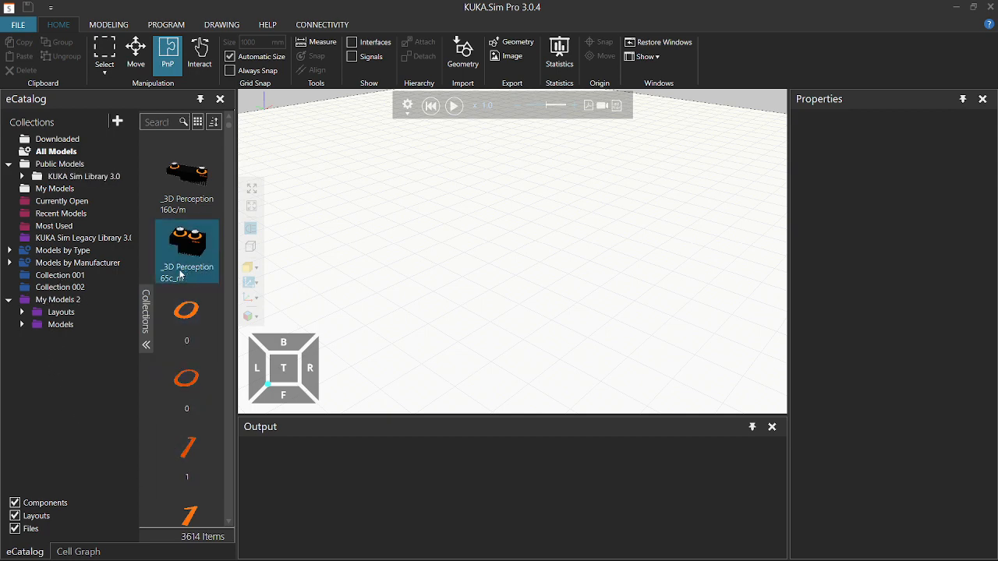
click(77, 552)
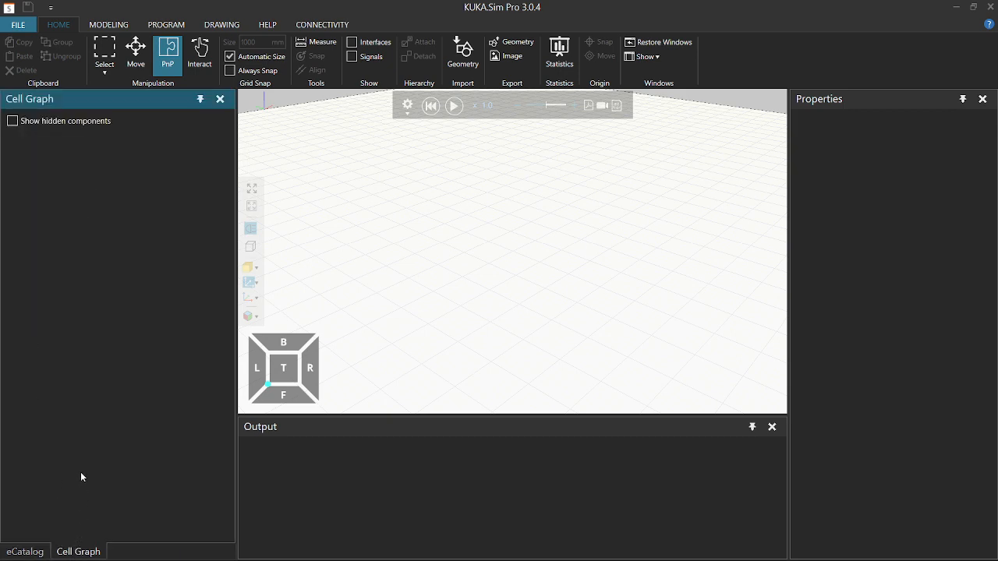
click(28, 555)
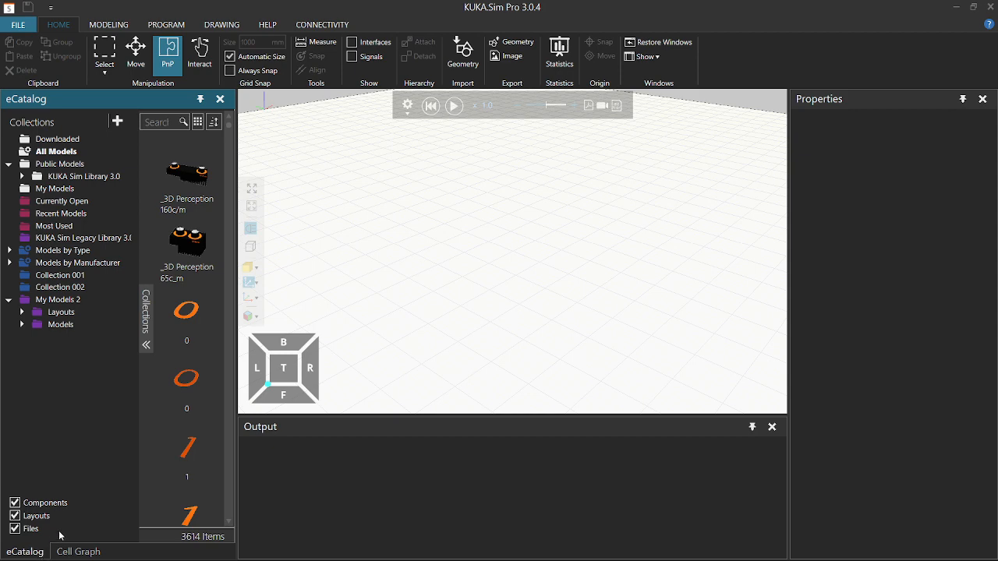
click(78, 553)
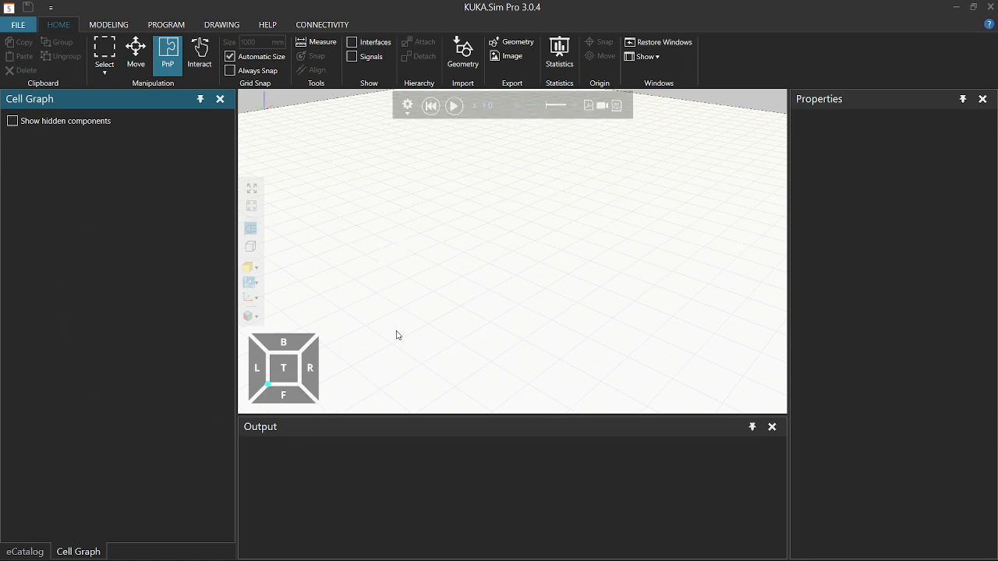
click(285, 368)
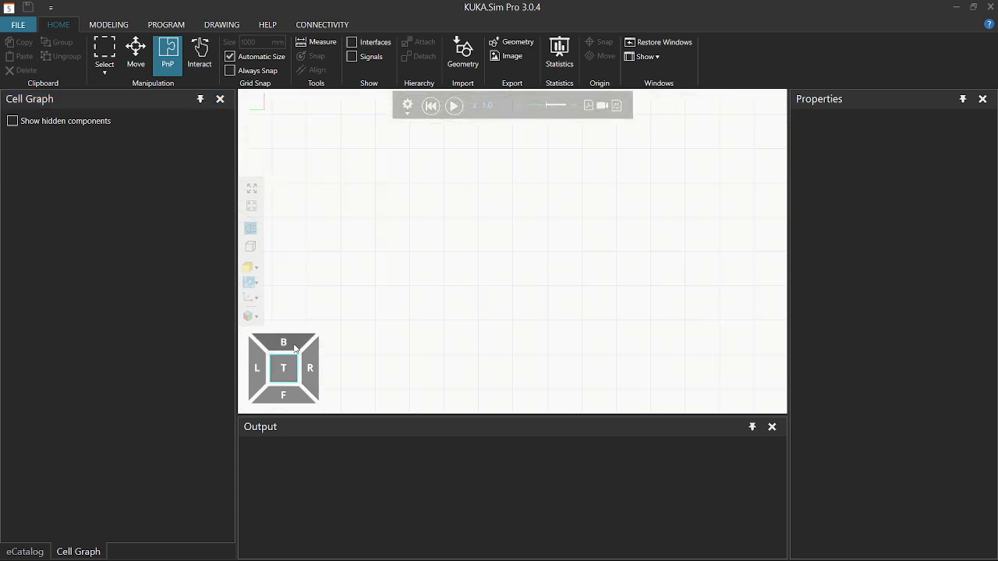
click(293, 344)
click(299, 368)
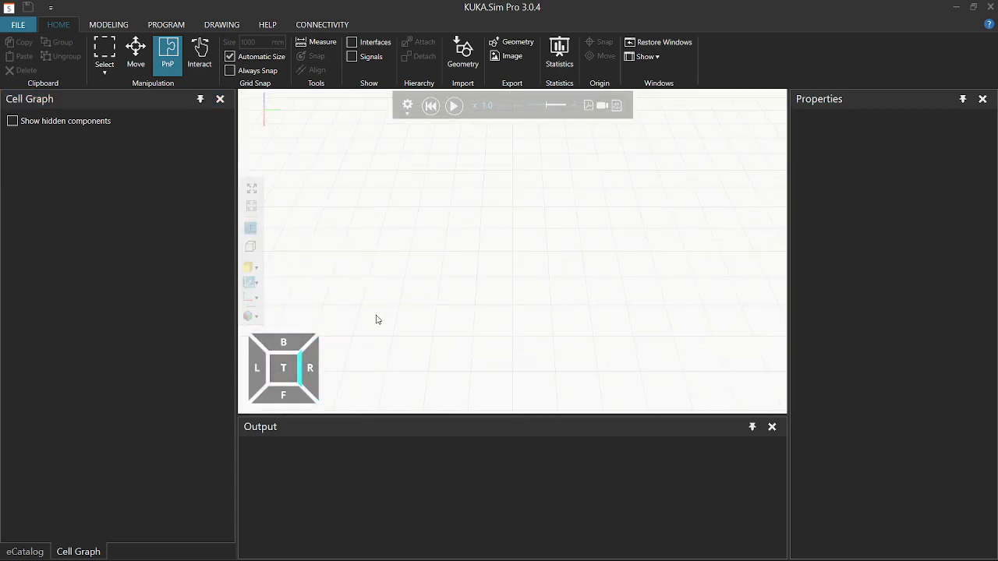
right_drag(504, 253, 506, 242)
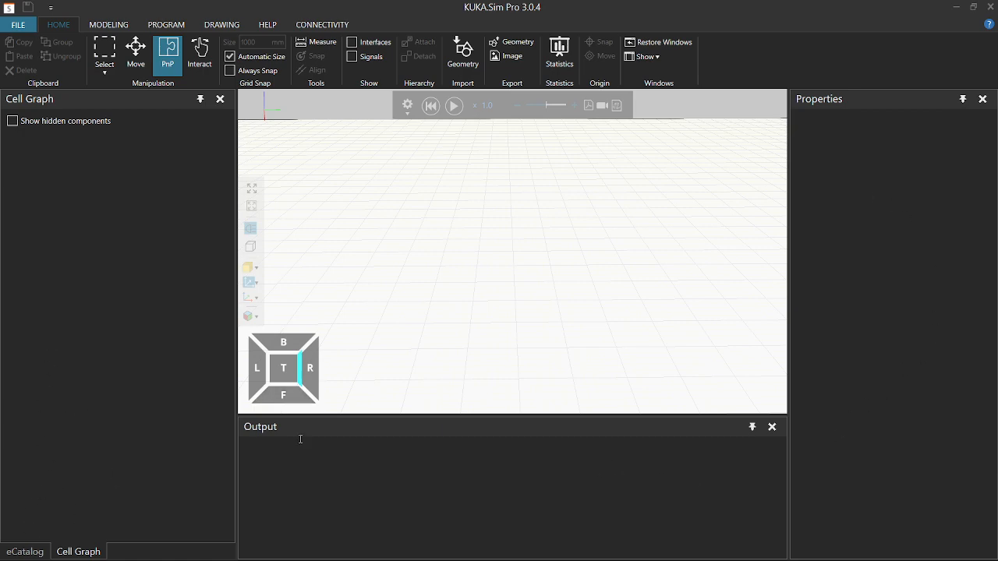
click(25, 551)
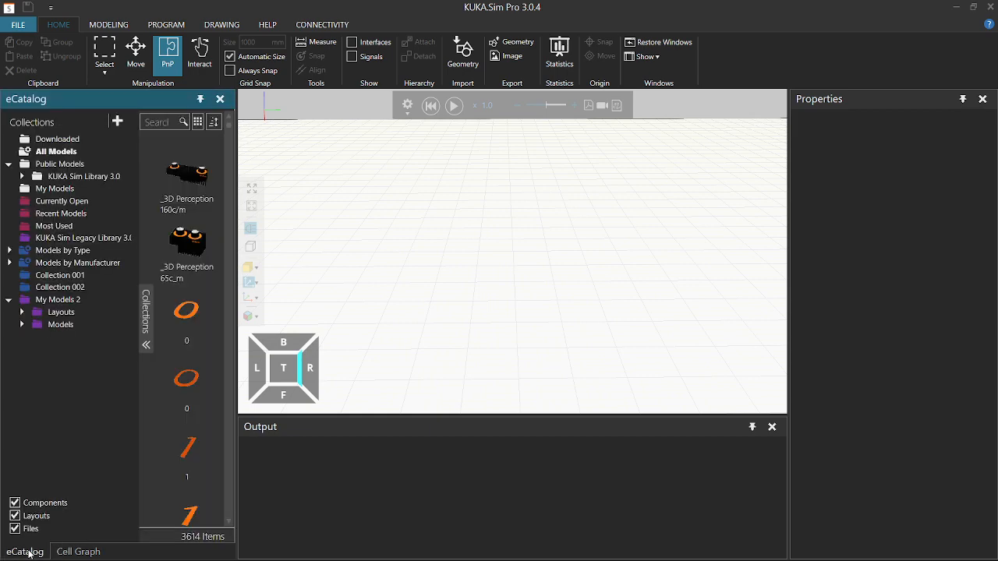
Expand Public Models > KUKA Sim Library 3.0 > KUKA_ROBOTS > High Payloads and list the Quantec robots.
click(61, 165)
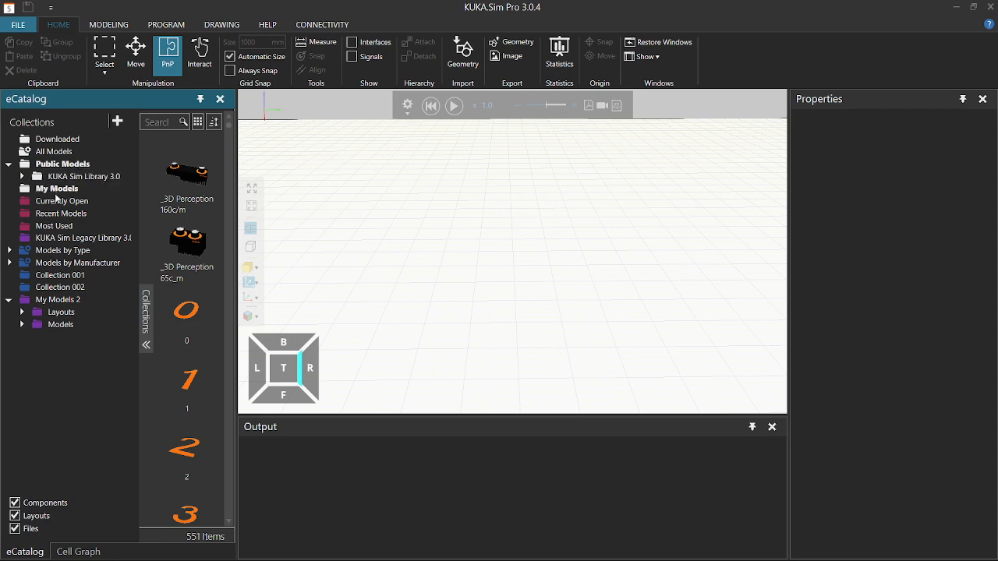
click(55, 192)
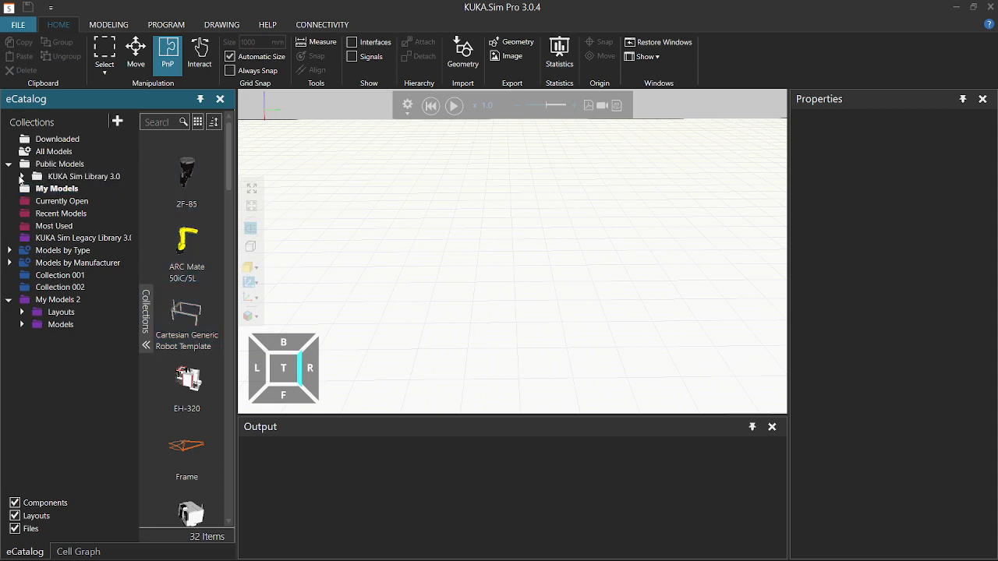
click(23, 178)
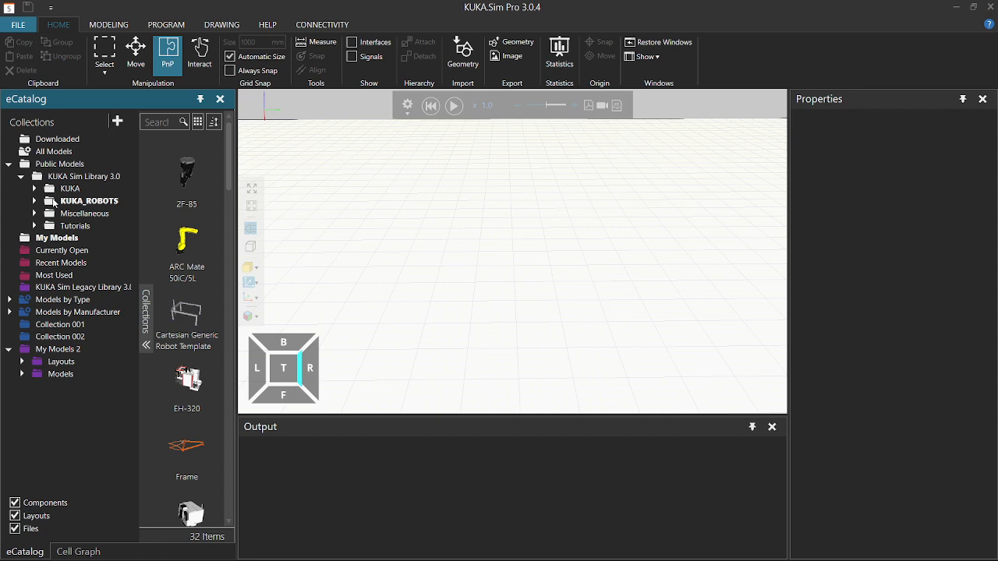
click(34, 203)
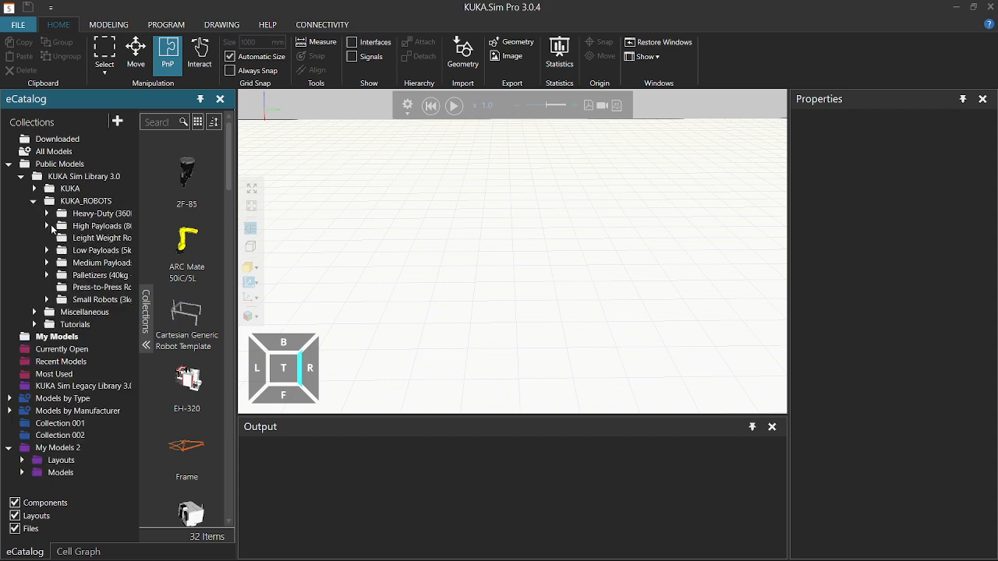
click(48, 225)
click(97, 250)
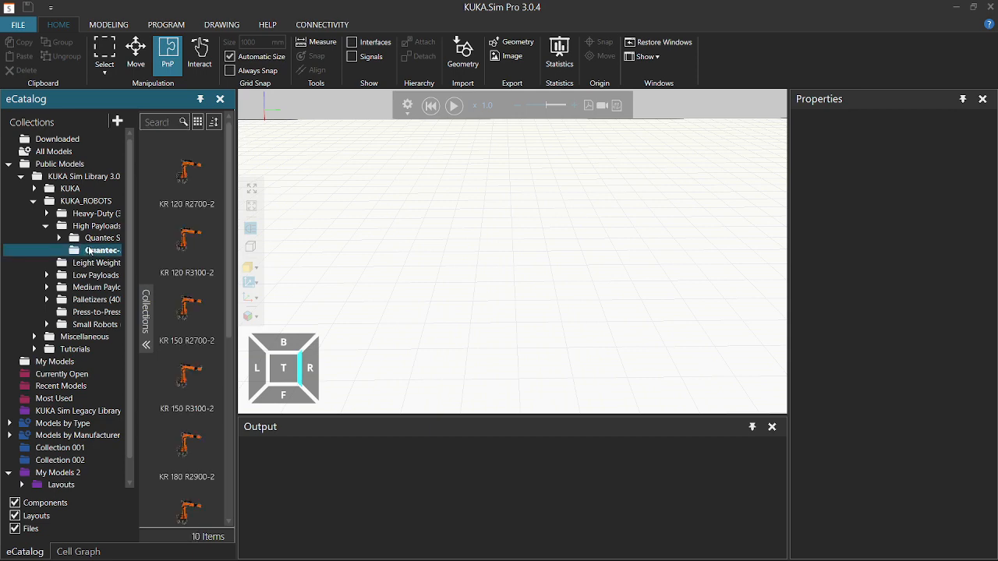
scroll(191, 370, down, 5)
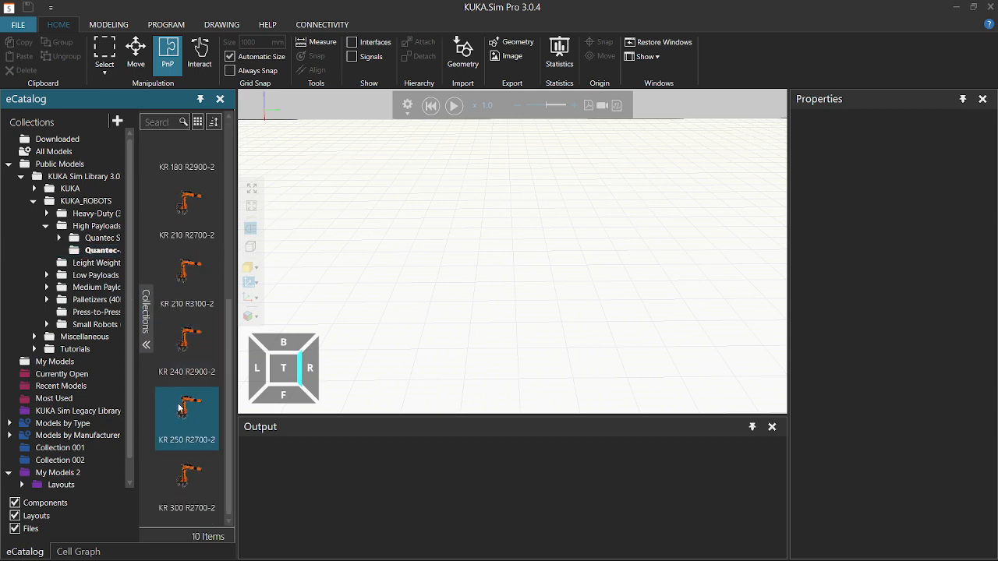
Drop the KR 250 R2700-2 into the 3D view, then orbit, zoom and pan to inspect it.
drag(194, 416, 522, 313)
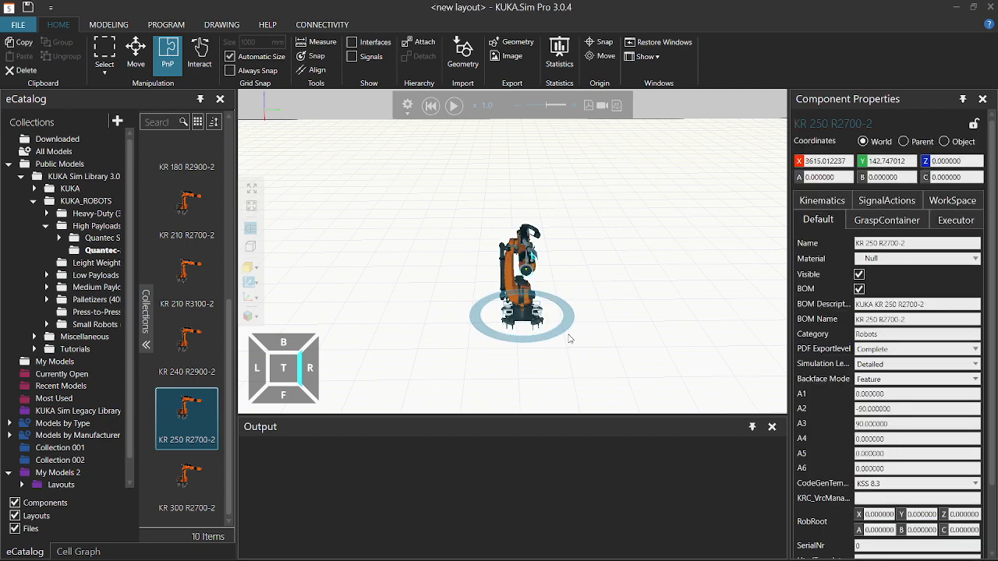
right_drag(583, 330, 552, 324)
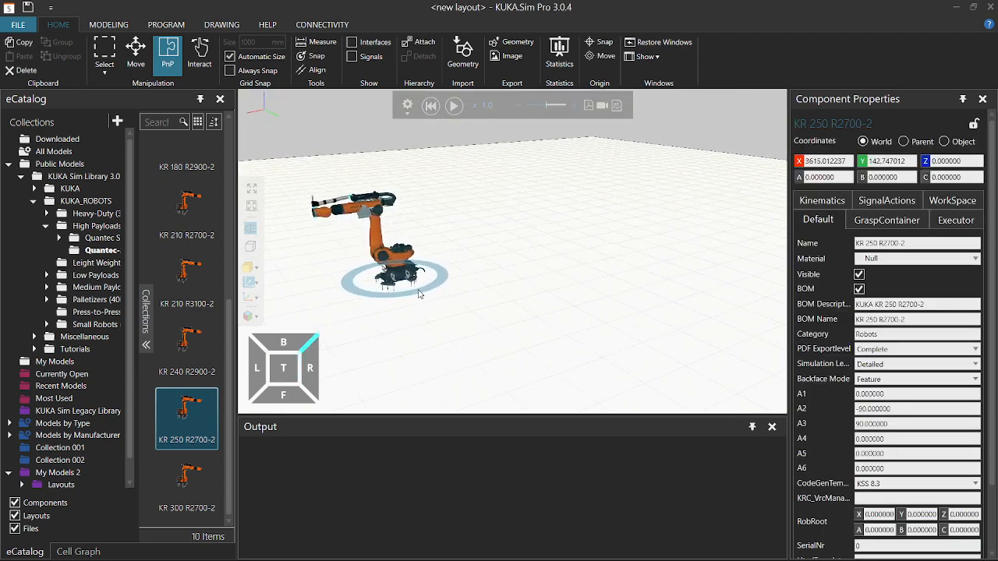
scroll(394, 269, up, 3)
right_drag(398, 268, 616, 275)
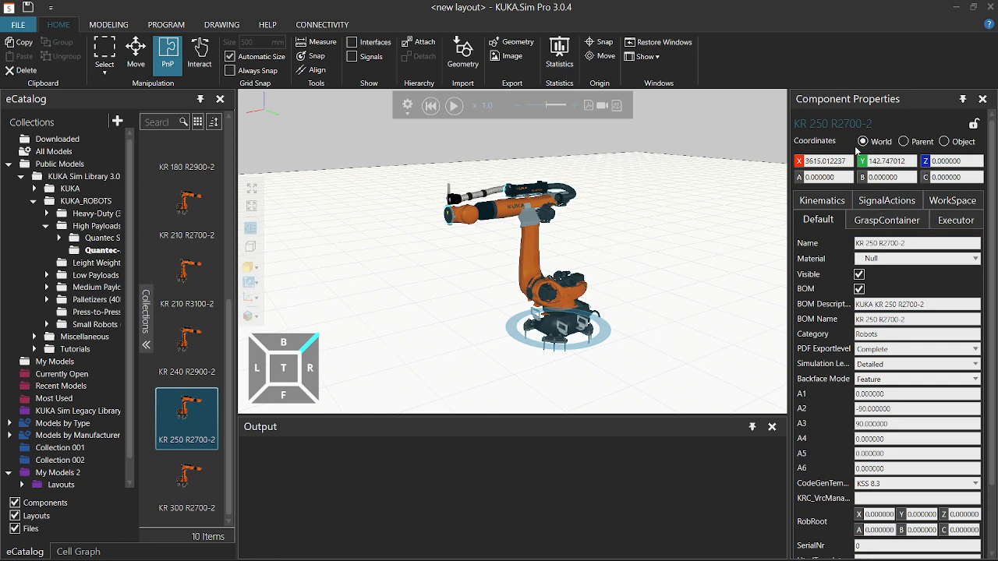
drag(790, 269, 723, 251)
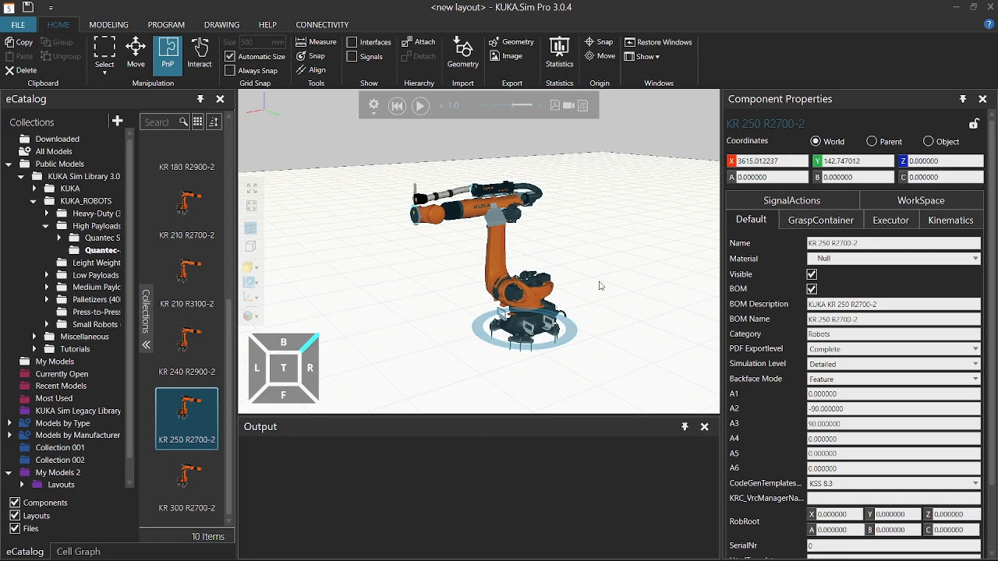
Set the robot's X and Y position to 0.
click(761, 160)
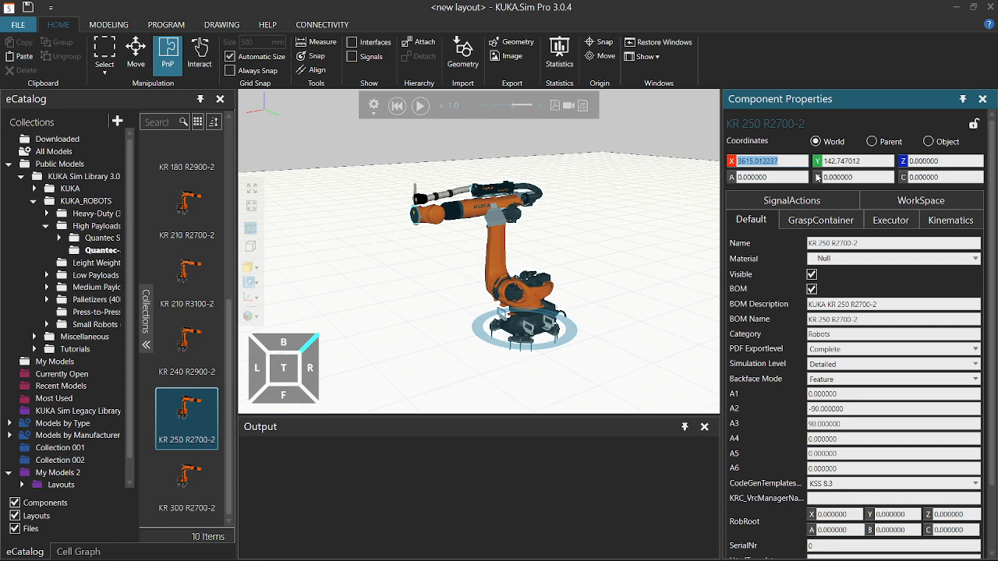
text(0)
key(Return)
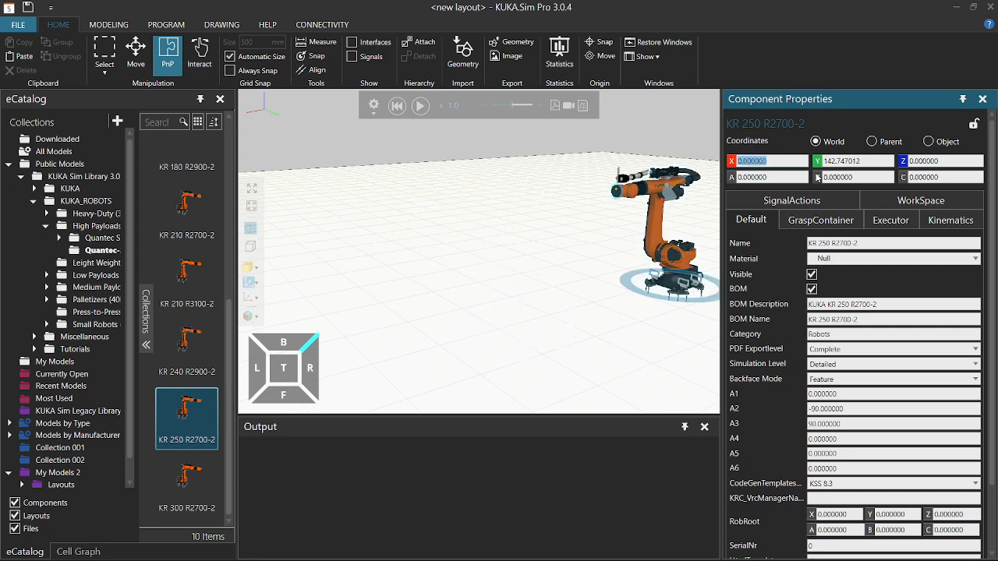
click(836, 160)
text(0)
key(Return)
Try an A rotation of 180° on the robot, then set A back to 0.
click(638, 303)
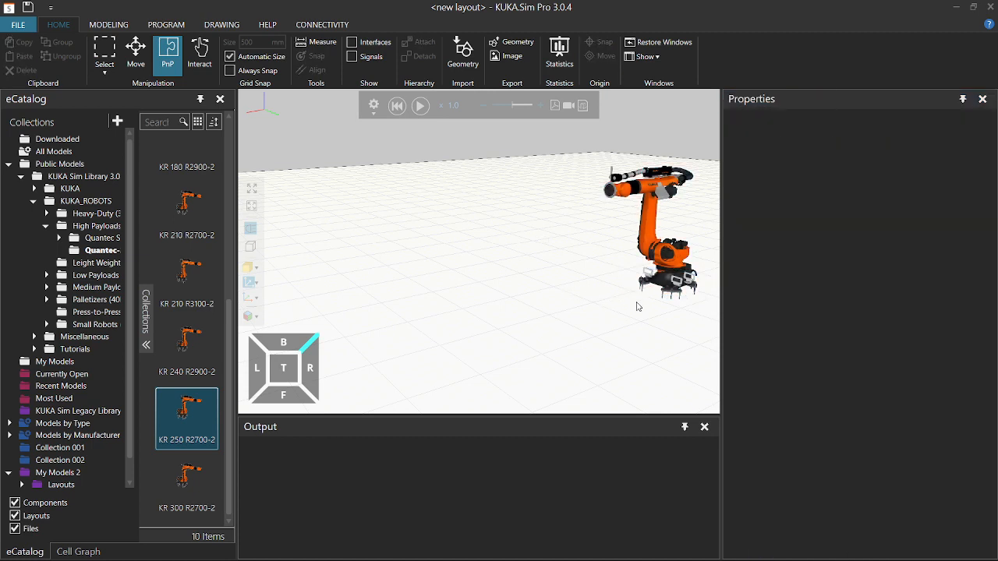
right_drag(622, 311, 468, 355)
right_drag(553, 284, 568, 288)
scroll(568, 288, down, 6)
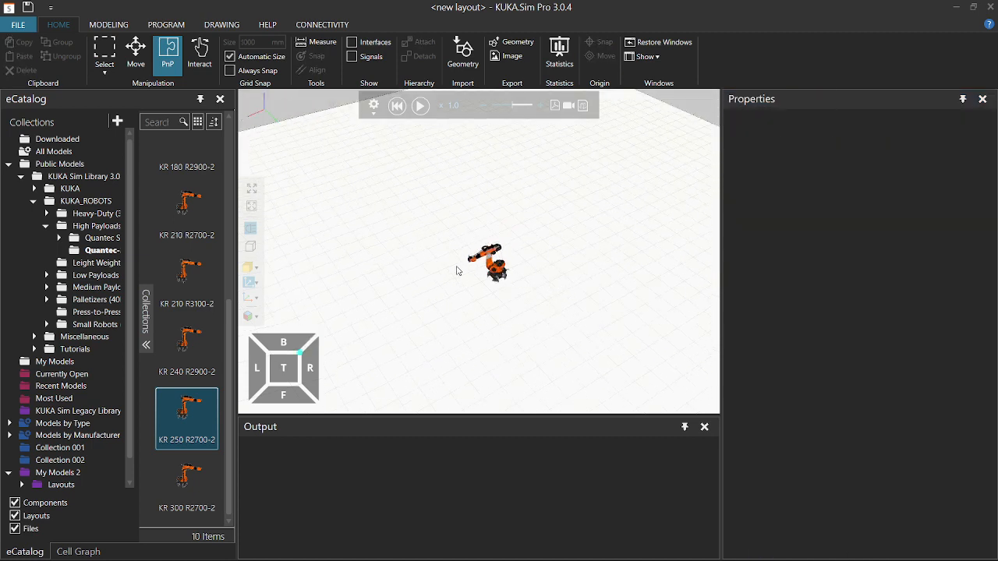
click(494, 269)
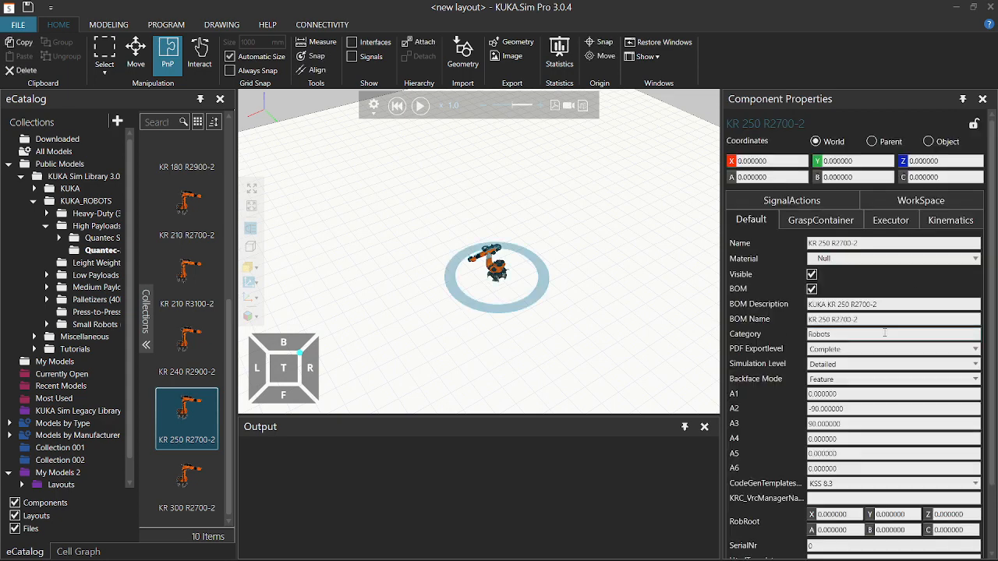
click(769, 177)
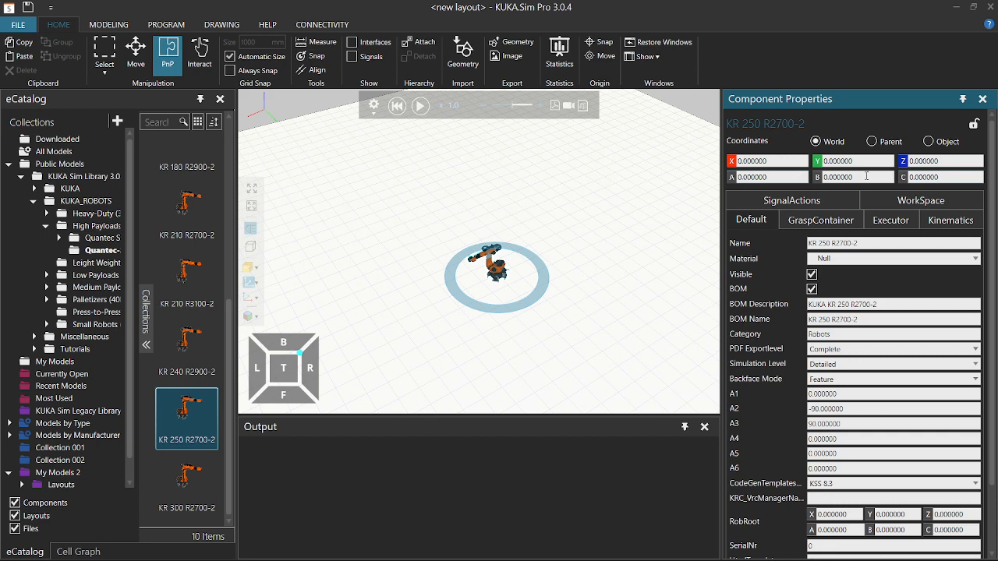
click(936, 177)
click(786, 180)
drag(739, 178, 749, 179)
text(180)
key(Return)
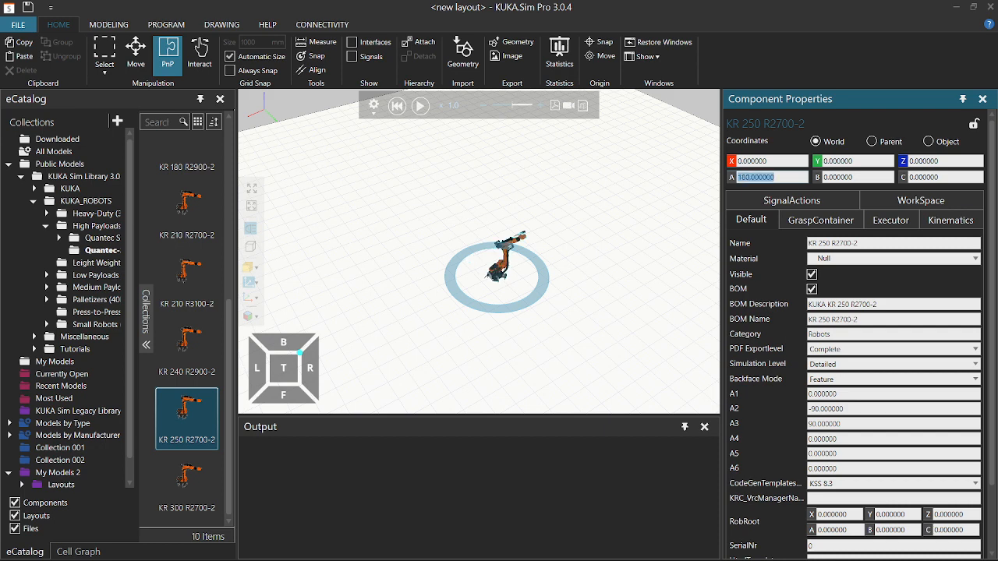
text(0)
key(Return)
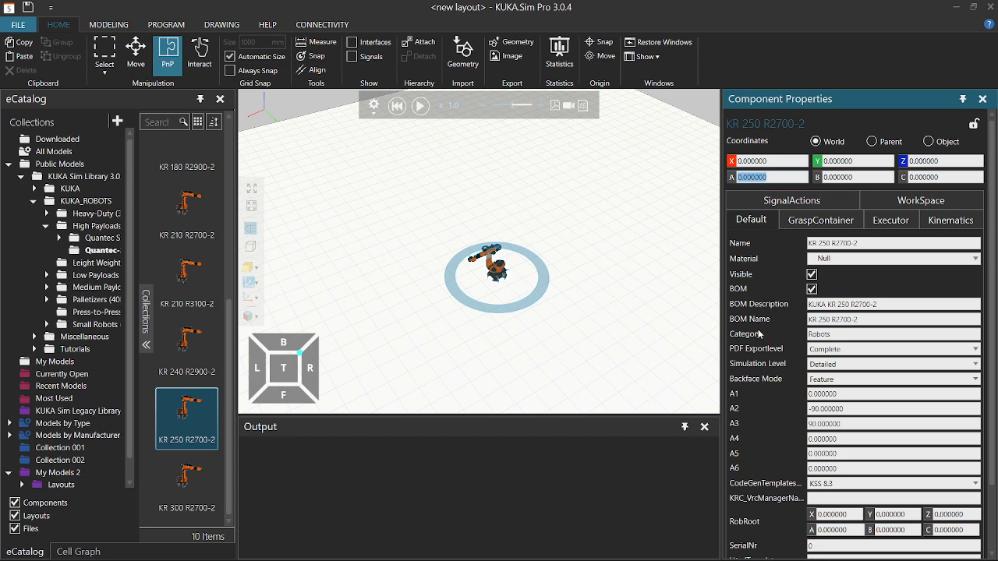
scroll(759, 351, down, 3)
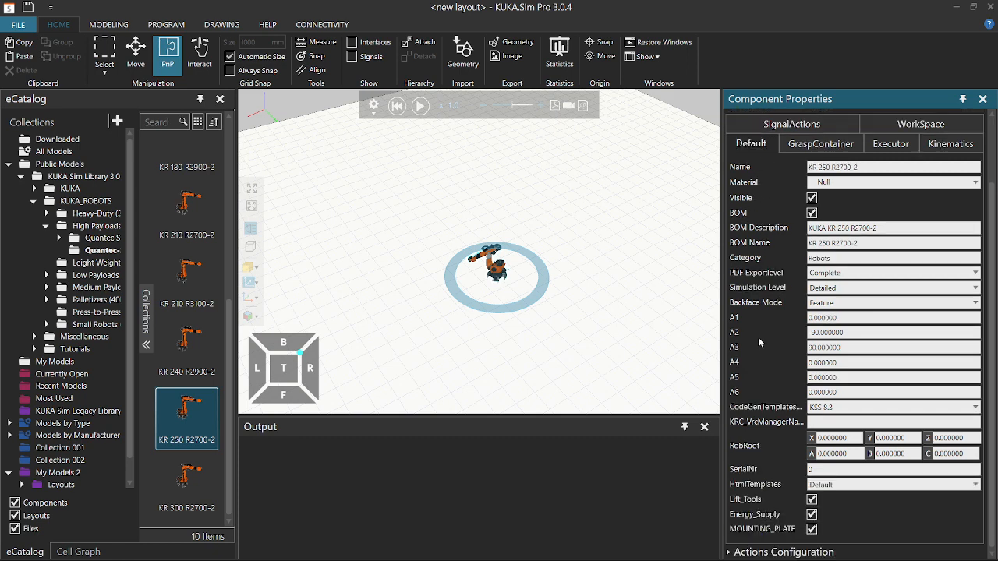
Under Signal Actions, set output signal 1 to Grasp on true and Release on false.
click(731, 553)
scroll(745, 499, down, 3)
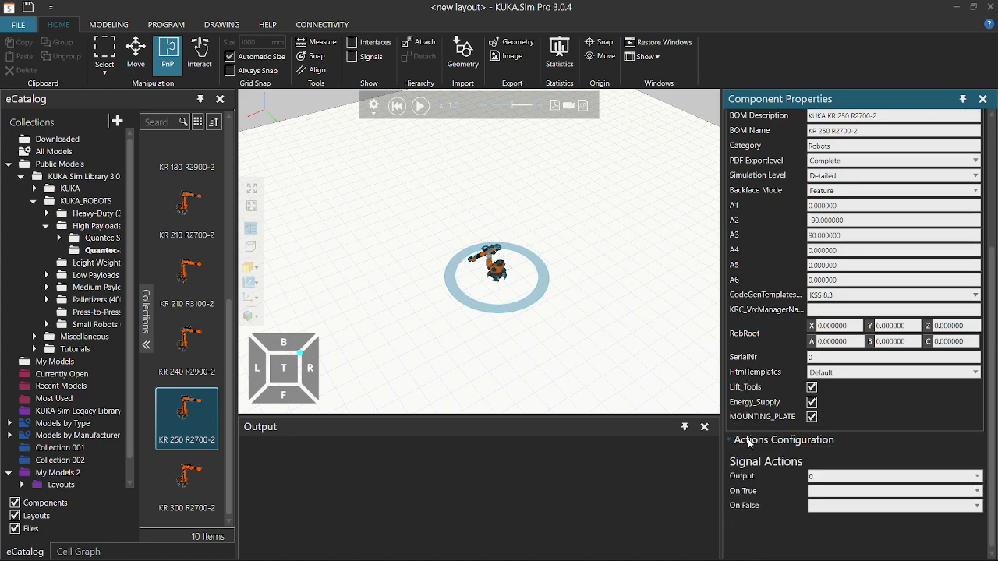
click(808, 477)
text(1)
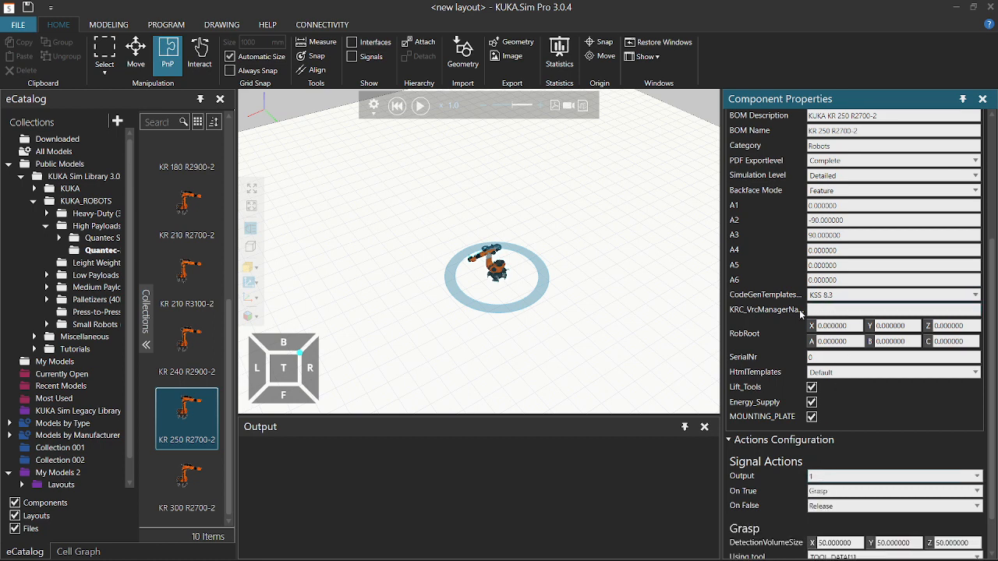
scroll(763, 378, down, 1)
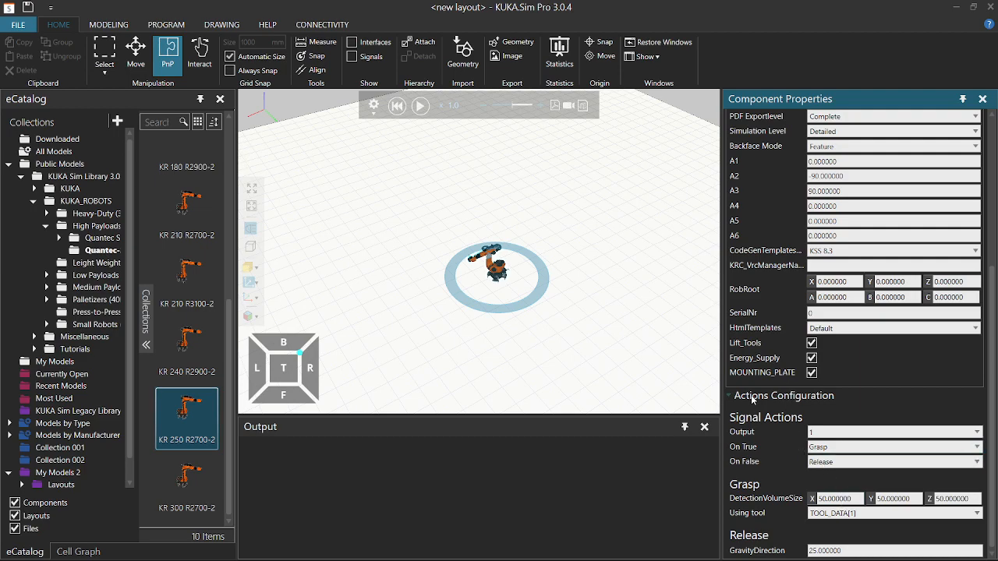
scroll(752, 398, up, 3)
scroll(500, 313, up, 8)
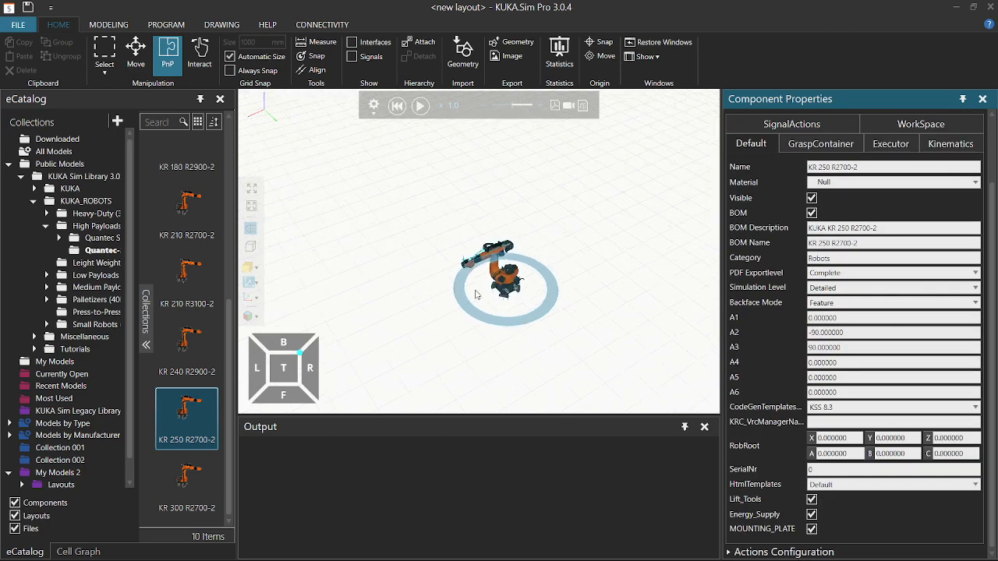
Try toggling the robot's mounting plate and energy-supply cables on and off.
right_drag(552, 351, 558, 341)
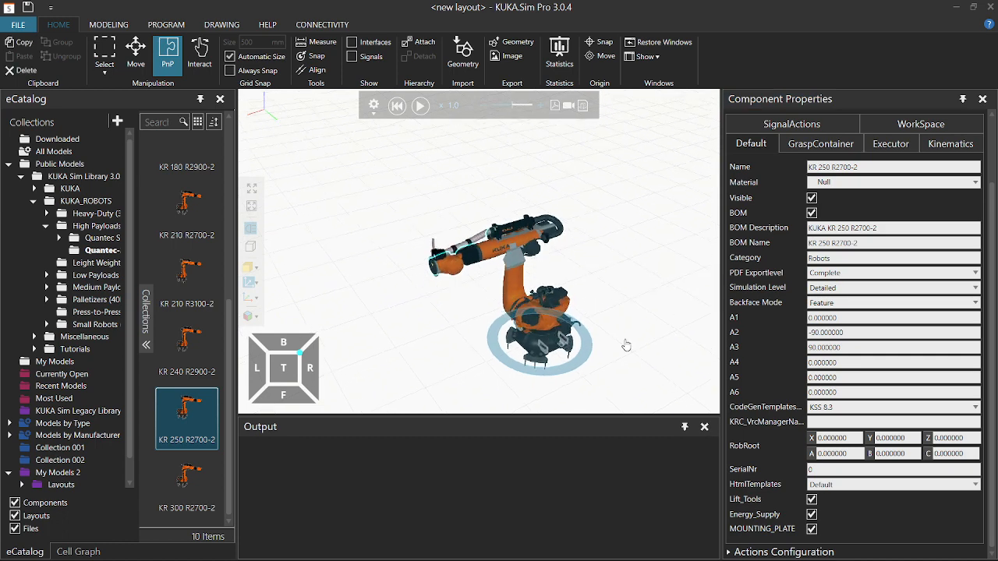
middle_drag(625, 343, 615, 318)
click(812, 530)
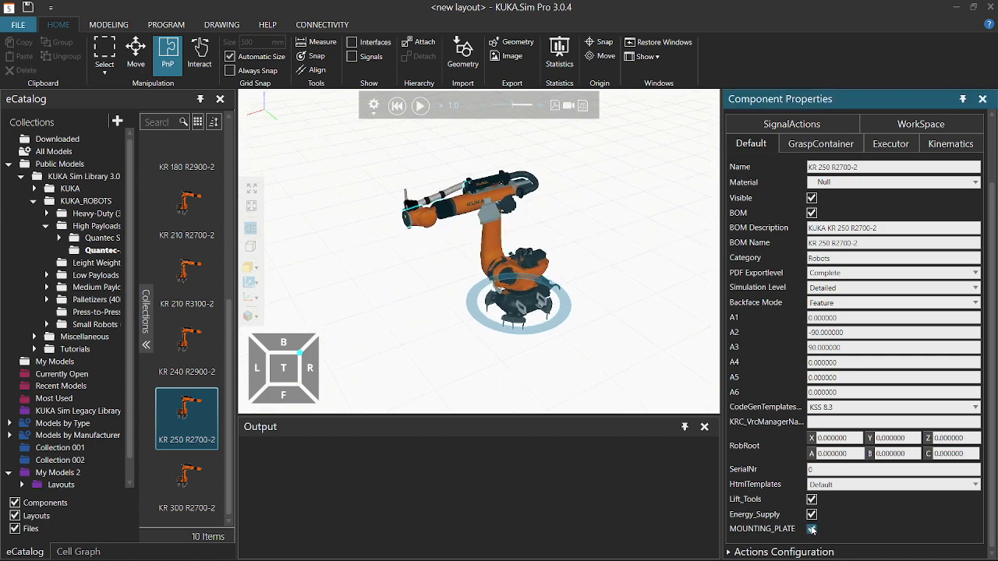
click(813, 530)
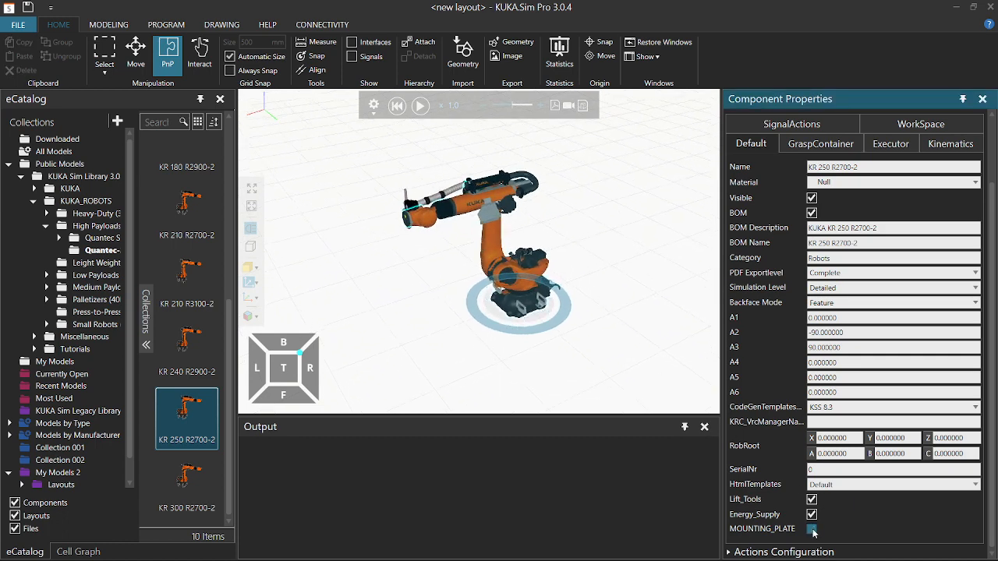
click(812, 531)
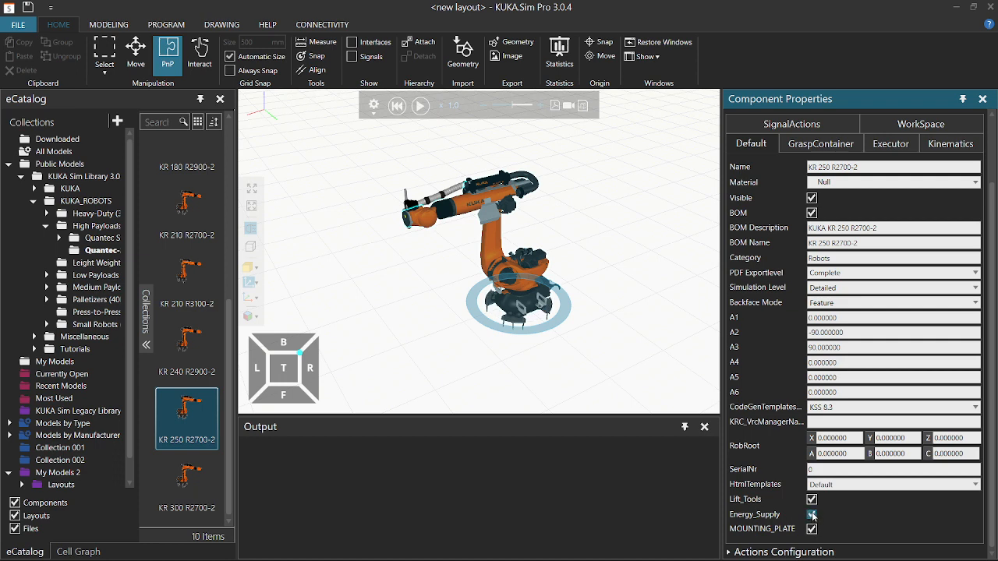
click(812, 516)
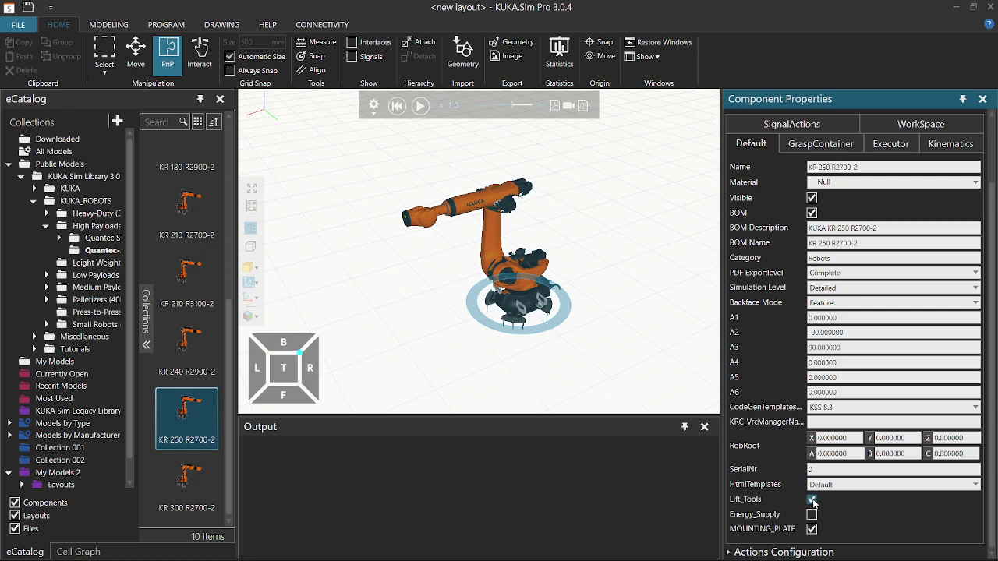
Uncheck Lift_Tools and MOUNTING_PLATE, leaving Energy_Supply checked.
click(813, 501)
click(812, 500)
click(812, 500)
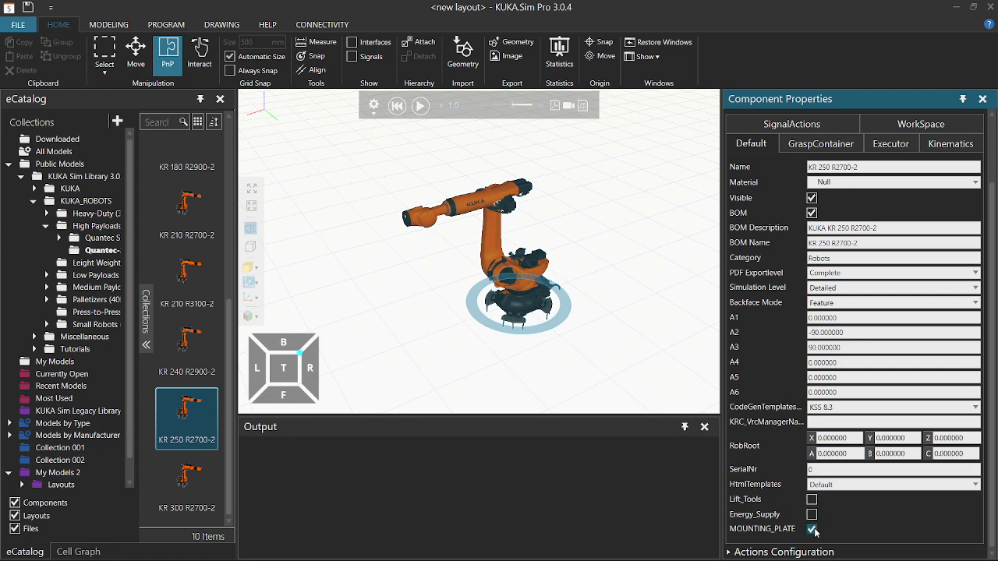
click(812, 529)
click(812, 515)
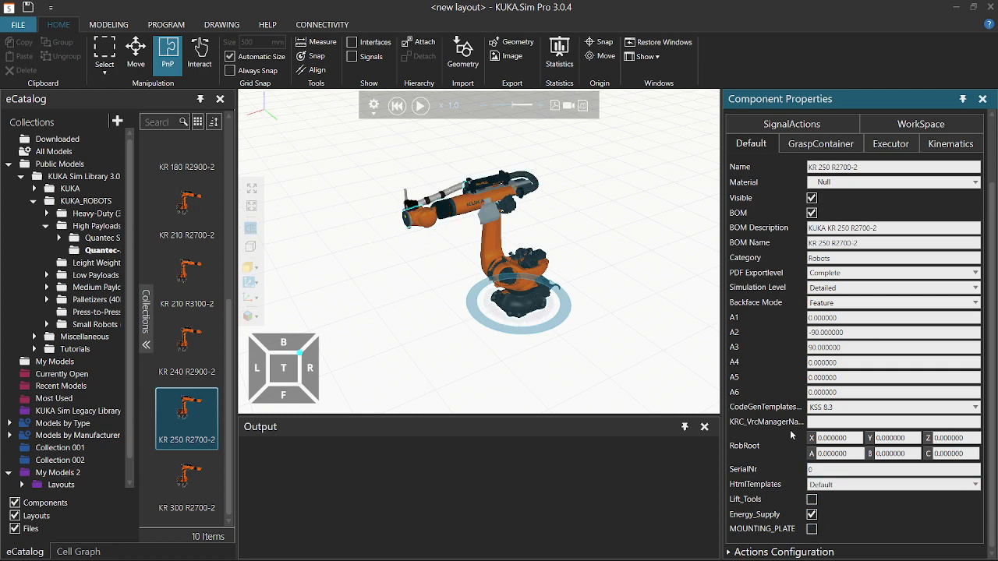
scroll(760, 359, up, 1)
scroll(762, 355, up, 1)
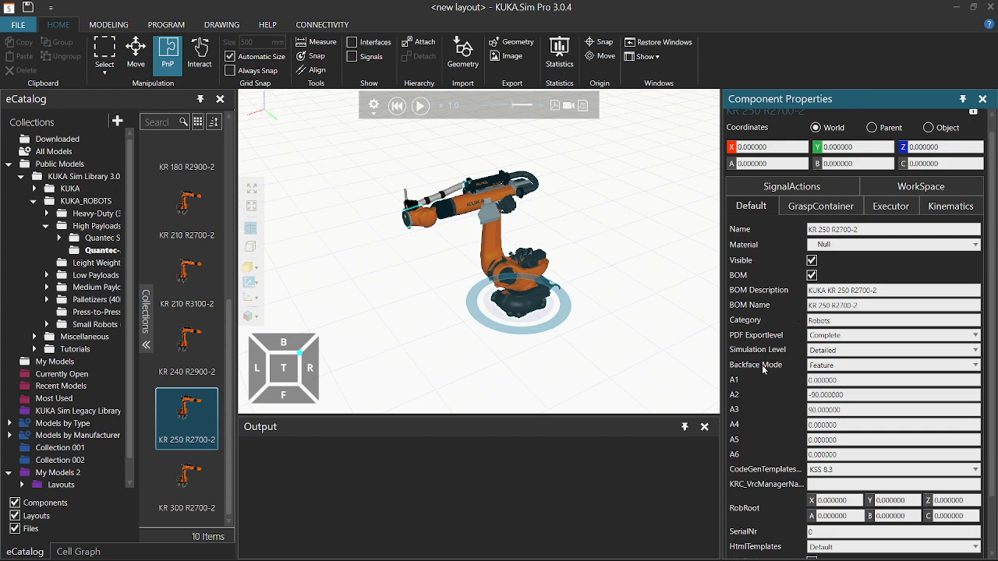
scroll(765, 378, up, 1)
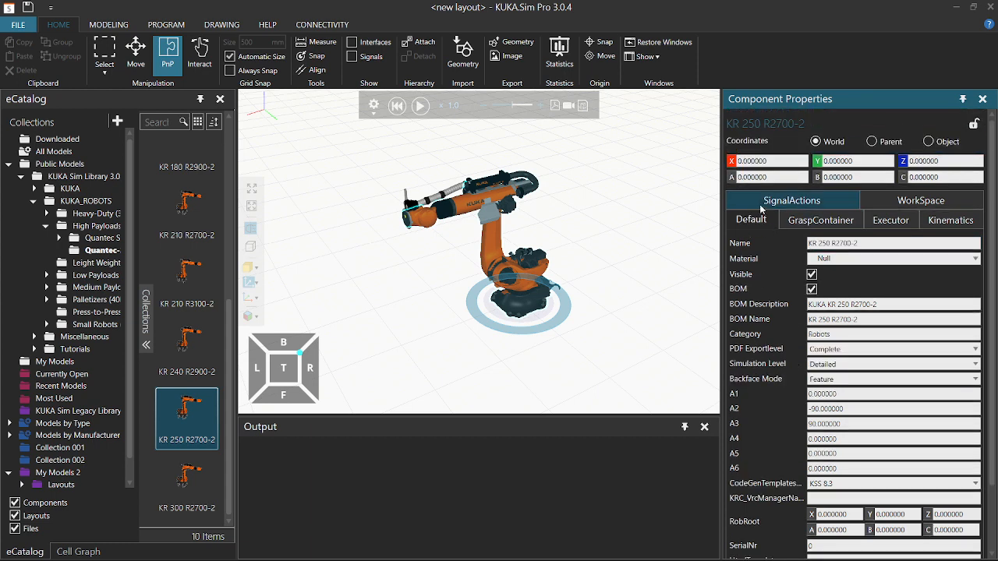
mouse_move(437, 285)
right_down()
mouse_move(457, 283)
mouse_move(445, 276)
right_up()
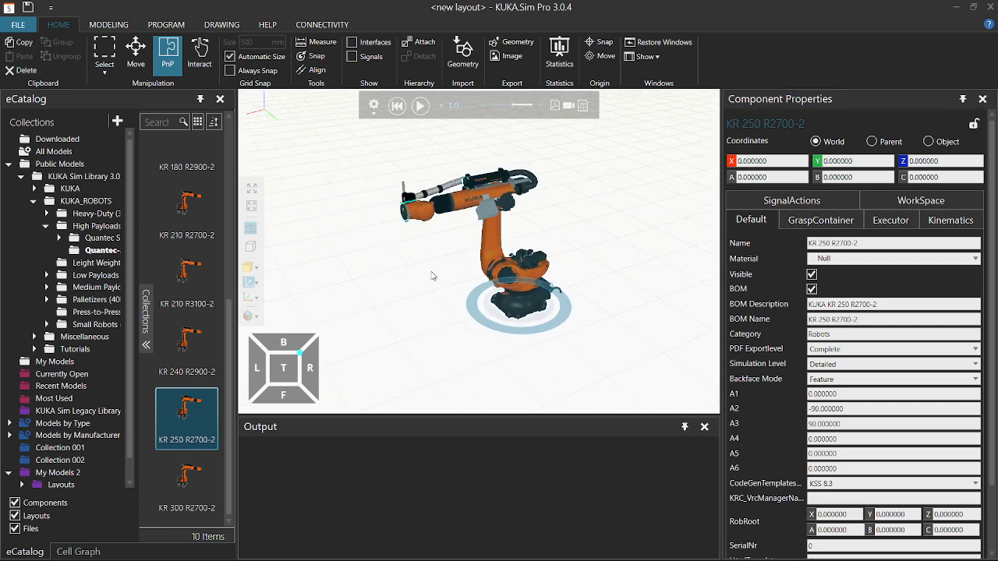
Deselect the robot, collapse KUKA_ROBOTS and list Miscellaneous > Conveyors in the eCatalog.
click(353, 305)
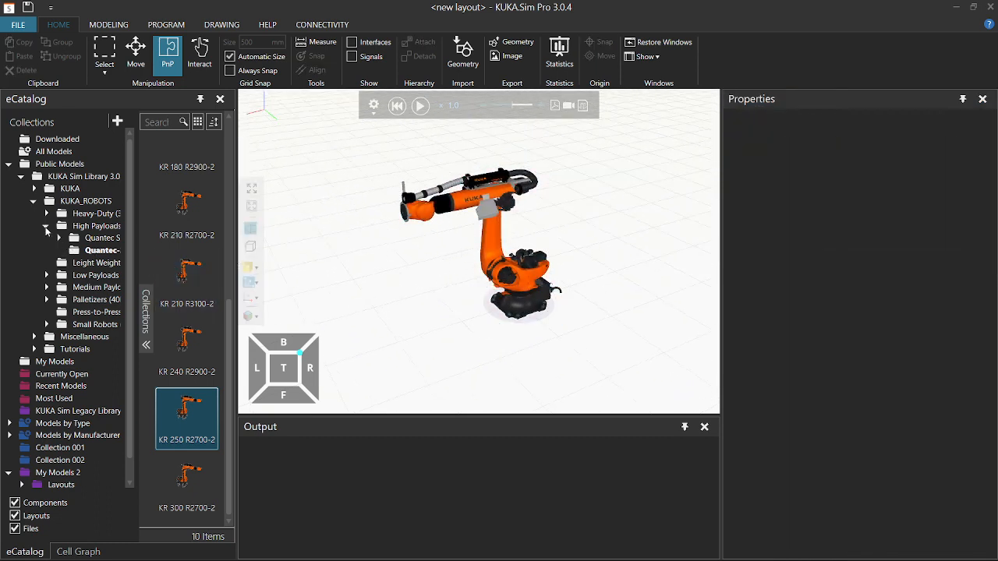
click(45, 228)
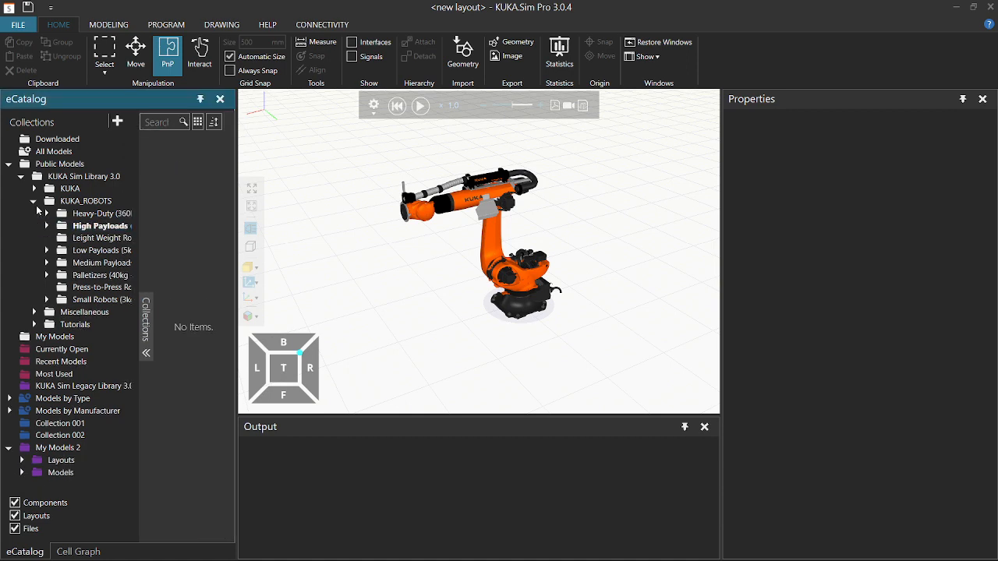
click(34, 202)
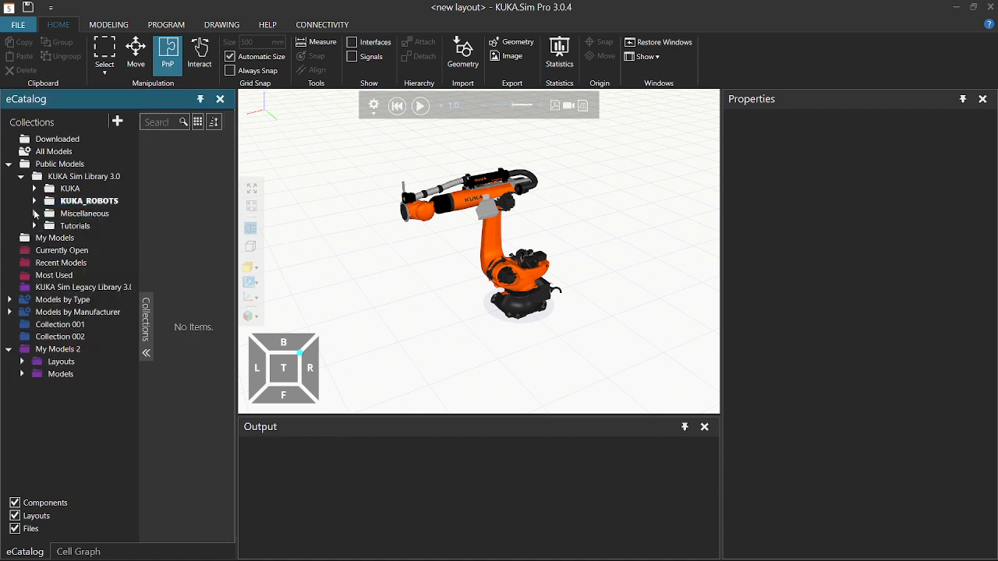
click(35, 214)
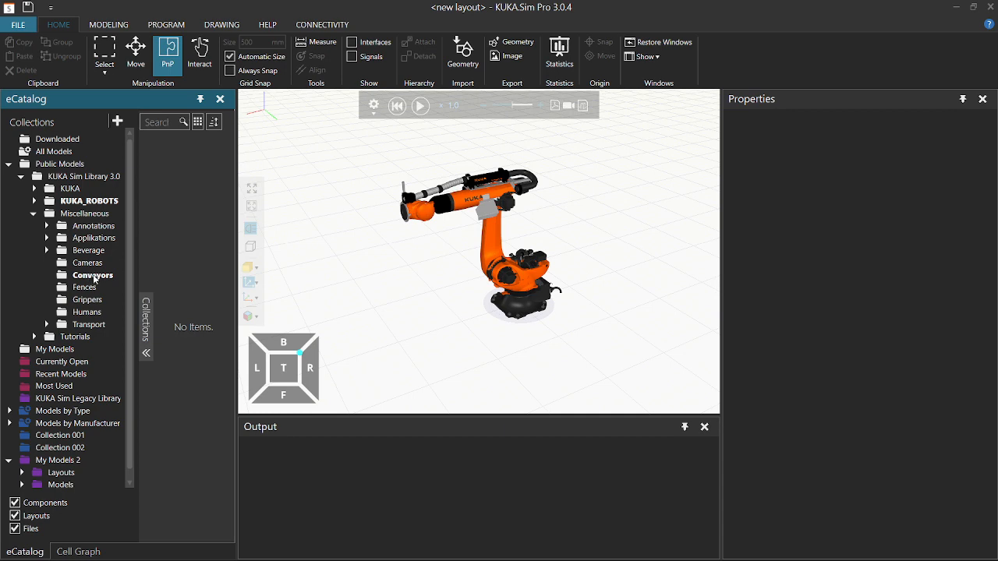
click(93, 276)
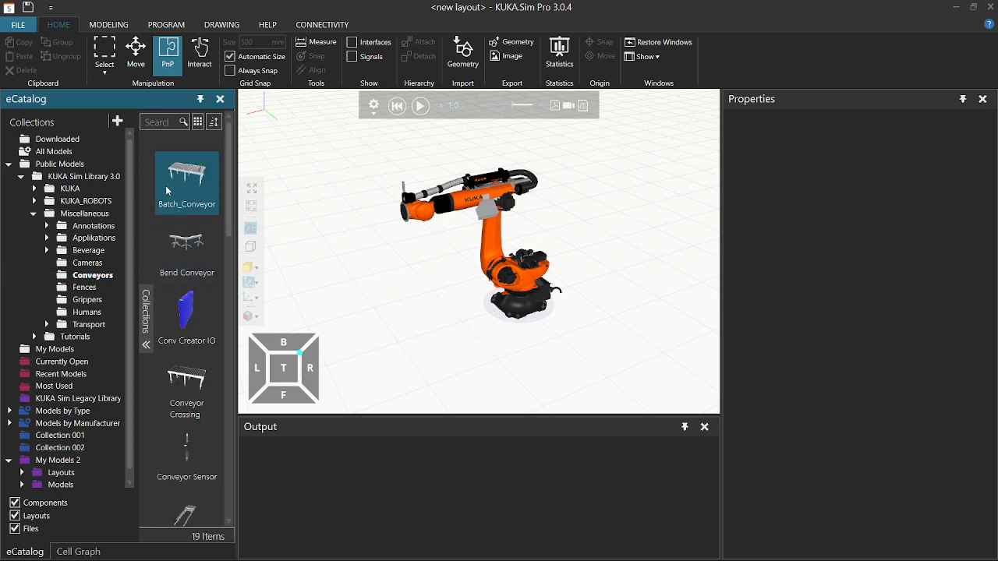
scroll(383, 271, down, 2)
Drop a Batch_Conveyor into the layout and slide it beside the robot, near X -1088, Y 1600.
drag(187, 181, 294, 279)
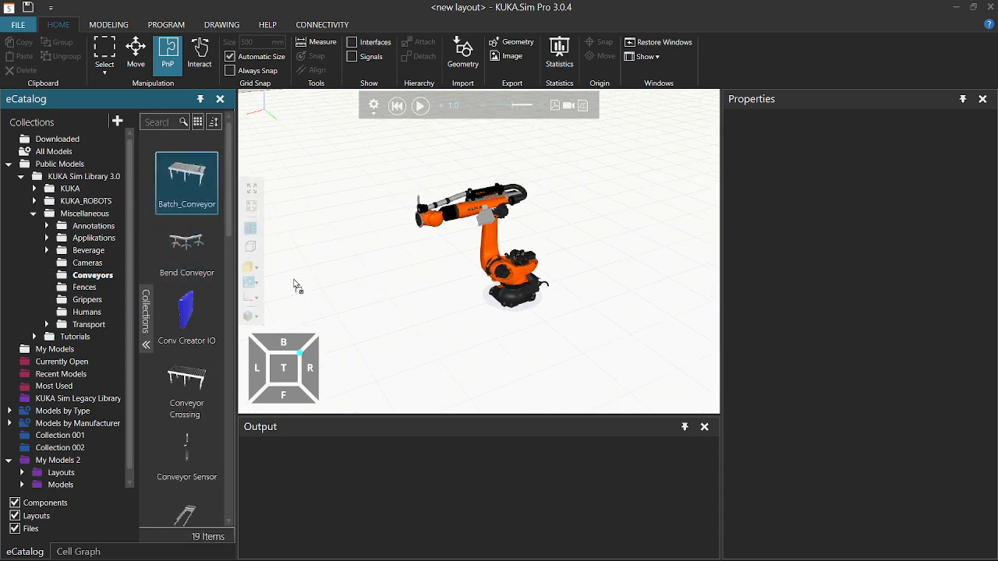
drag(405, 331, 403, 327)
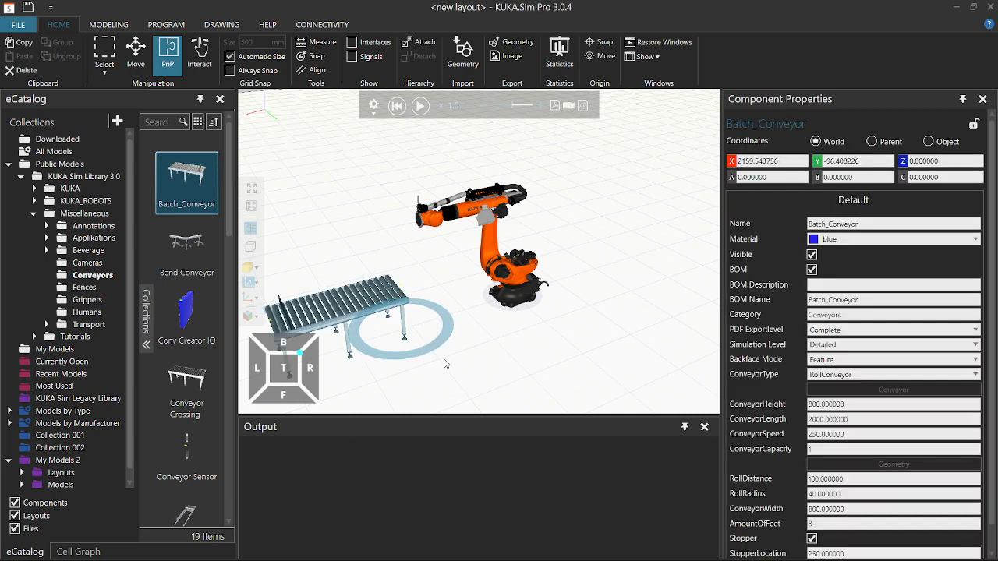
drag(339, 328, 585, 339)
scroll(585, 338, up, 5)
middle_drag(502, 298, 427, 242)
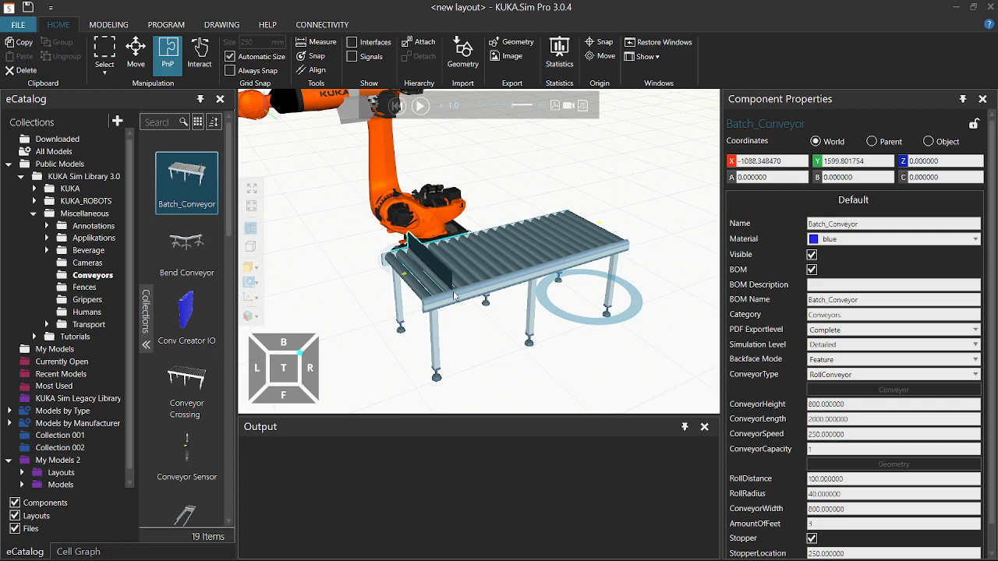
right_drag(472, 306, 464, 309)
scroll(464, 309, down, 5)
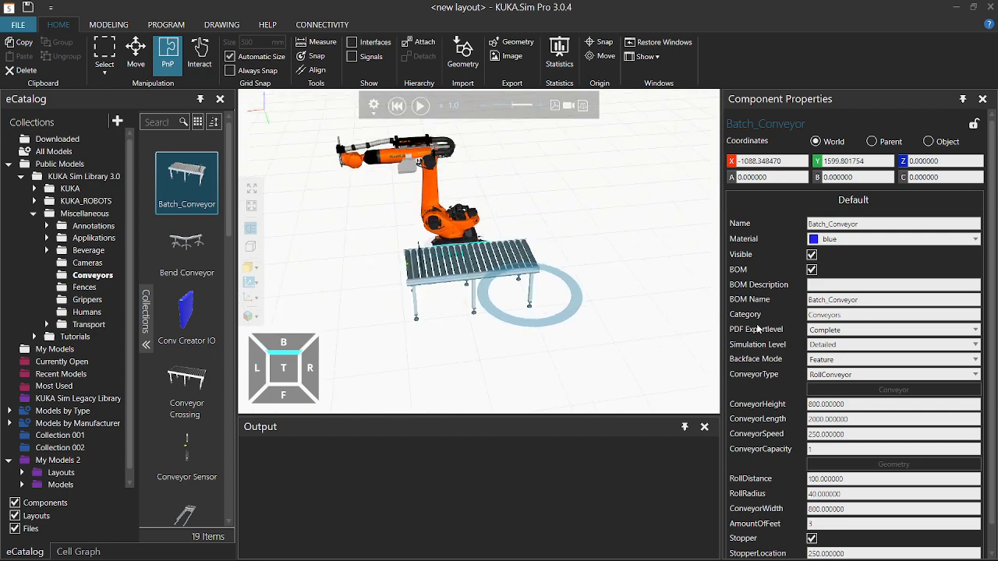
scroll(774, 352, down, 1)
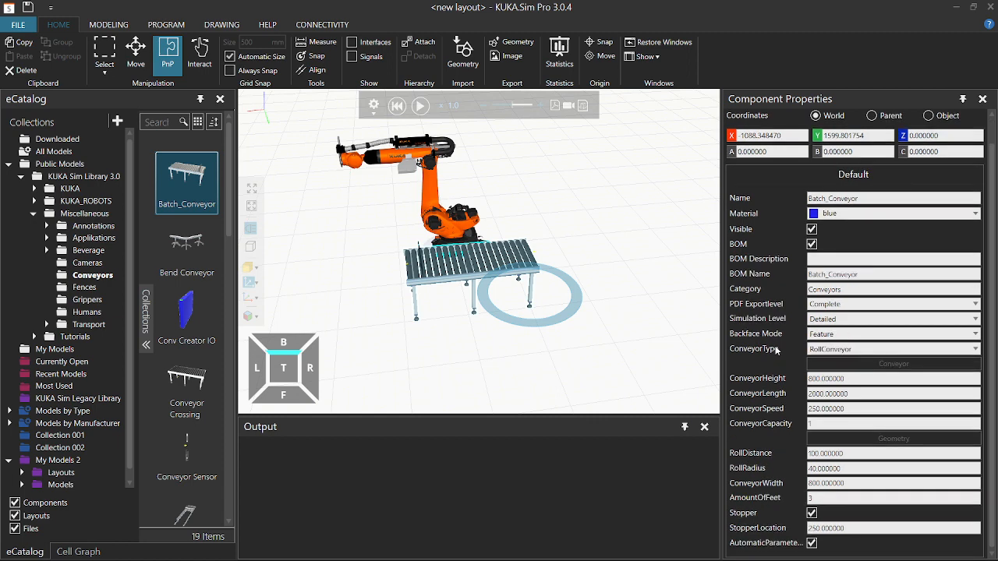
click(811, 352)
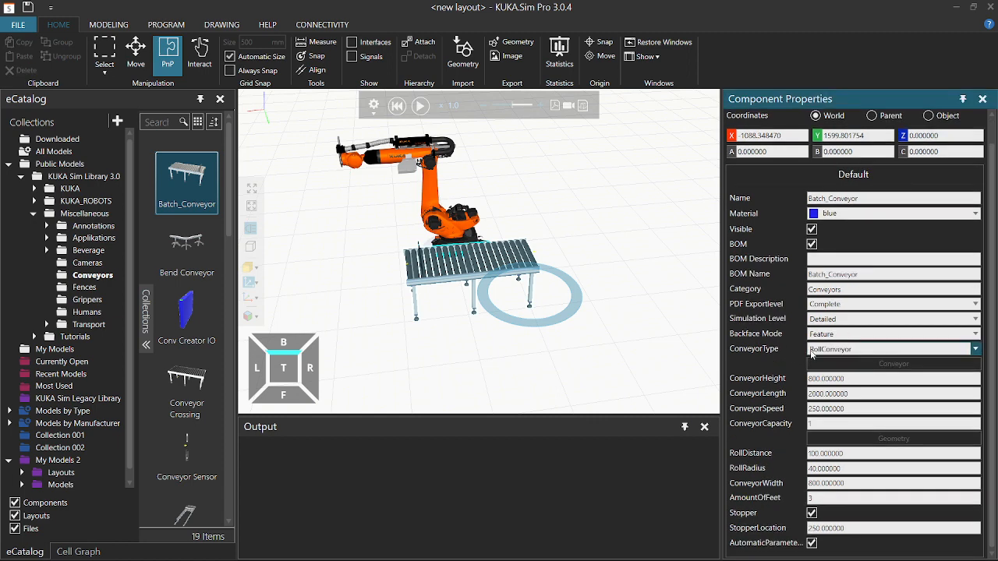
click(833, 389)
scroll(524, 282, up, 3)
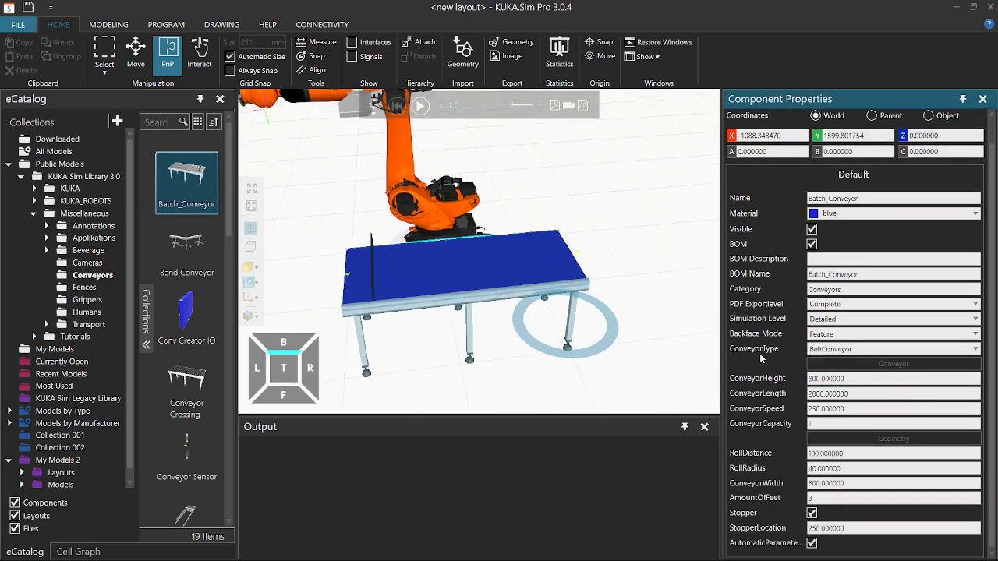
click(863, 382)
right_drag(632, 356, 710, 372)
click(812, 358)
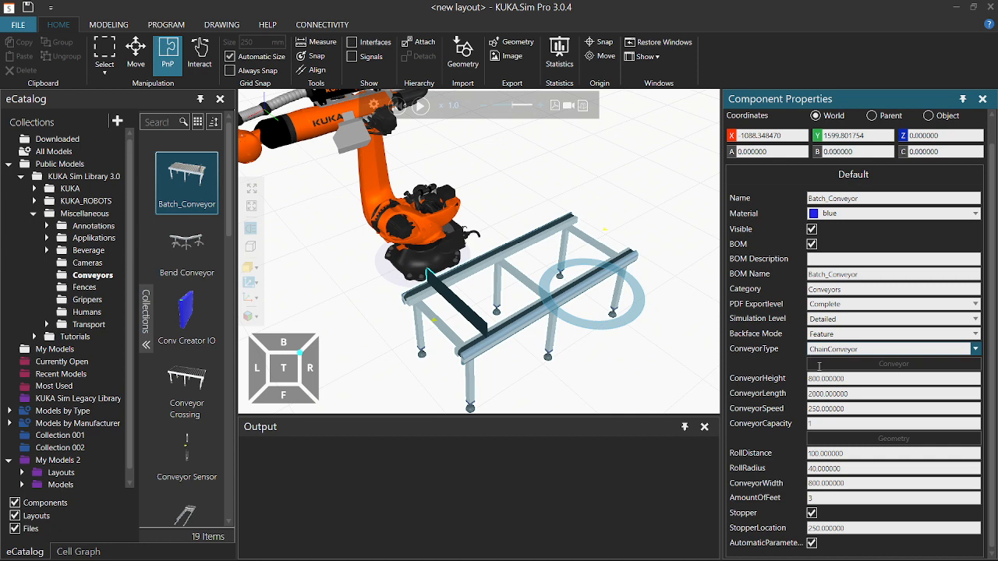
click(818, 366)
right_drag(676, 358, 666, 356)
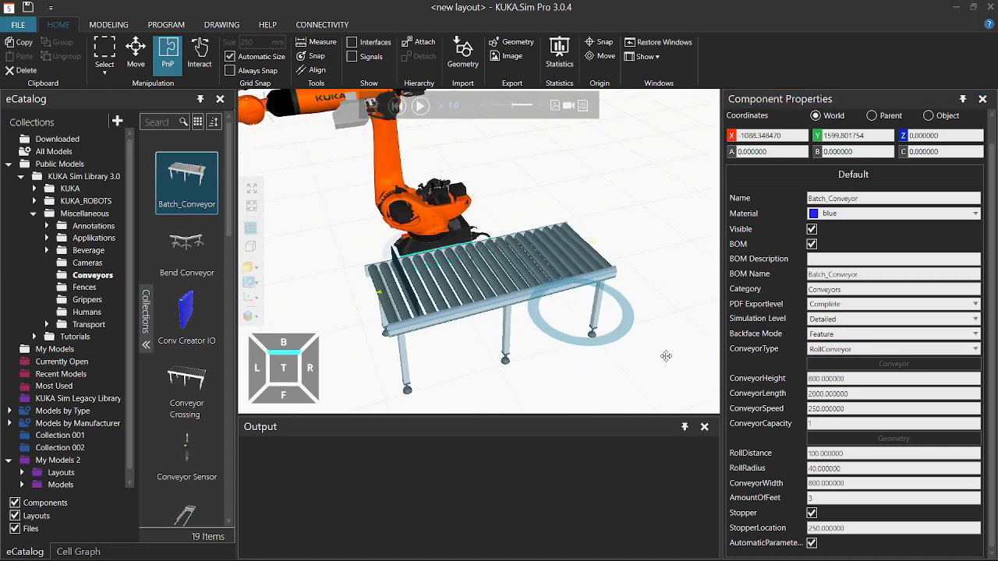
scroll(666, 357, down, 3)
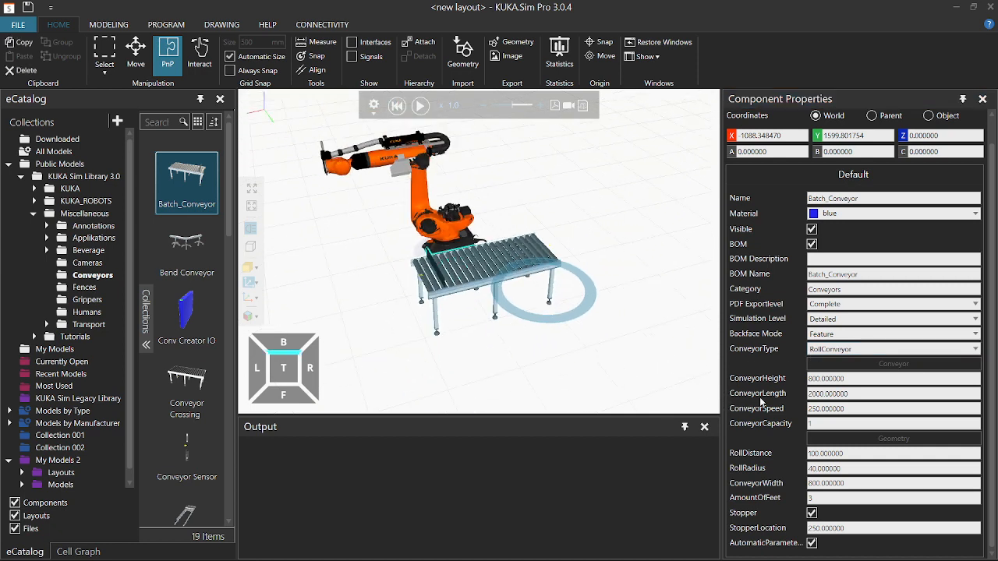
click(811, 394)
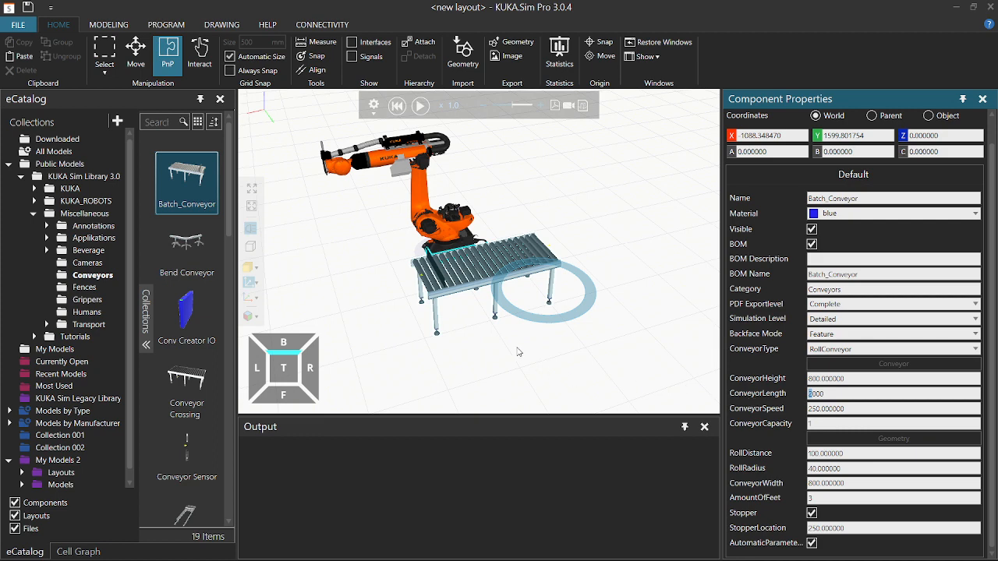
Rotate the conveyor to A -90.
scroll(518, 351, down, 2)
scroll(499, 319, up, 4)
scroll(477, 291, down, 4)
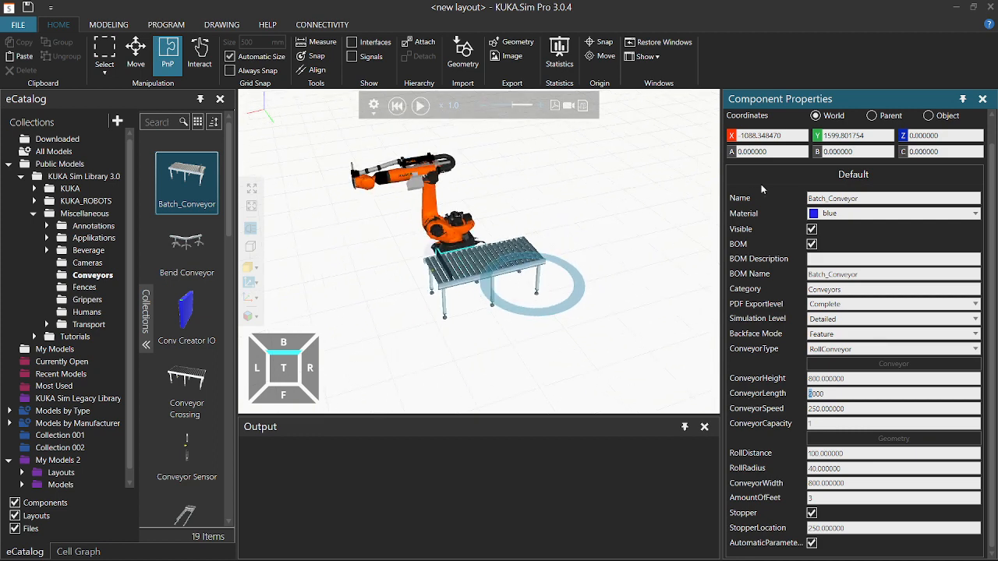
click(753, 151)
key(BackSpace)
key(Return)
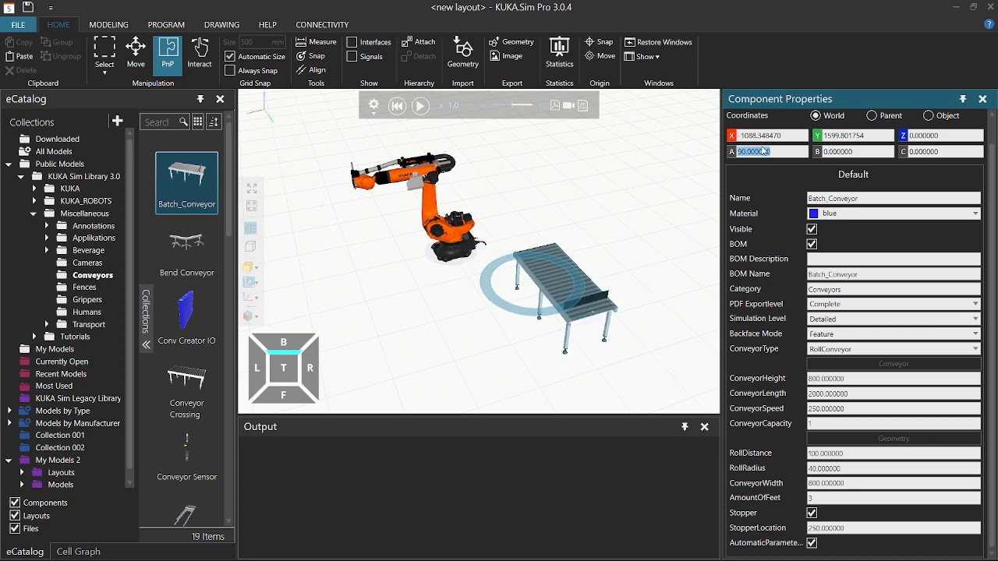
text(-90)
key(Return)
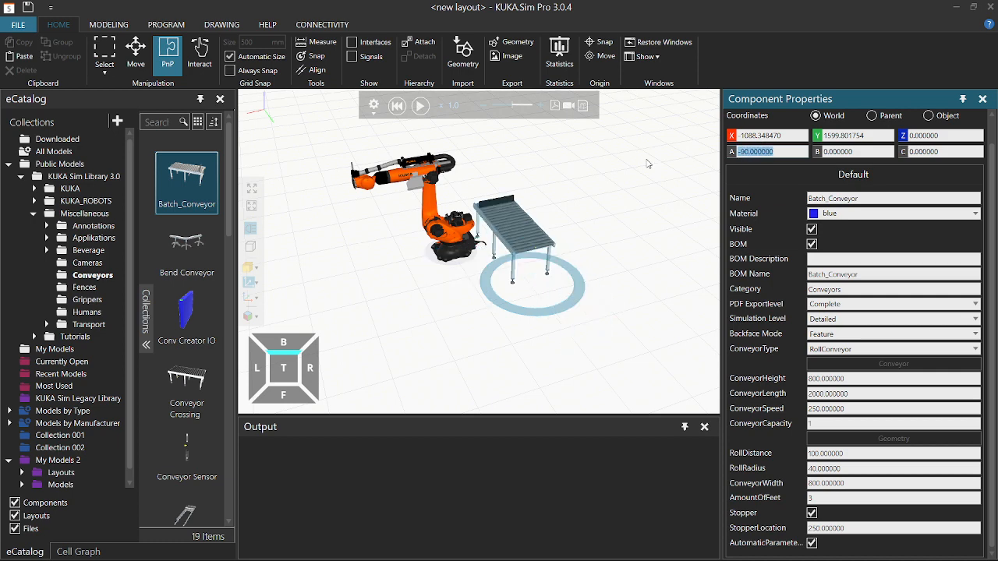
Move the conveyor in front of the robot at Y 2000 and X 1500.
drag(500, 239, 386, 265)
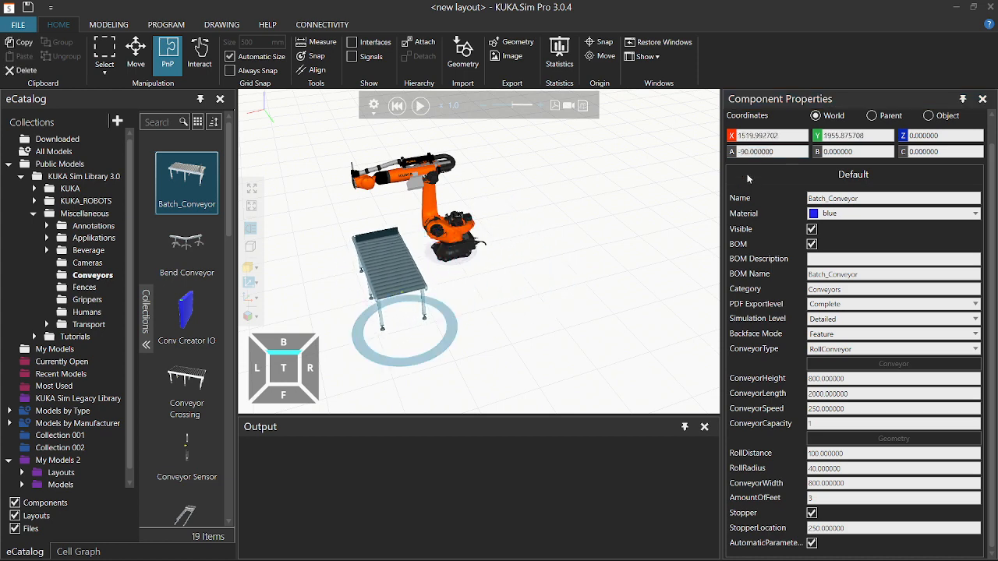
click(825, 137)
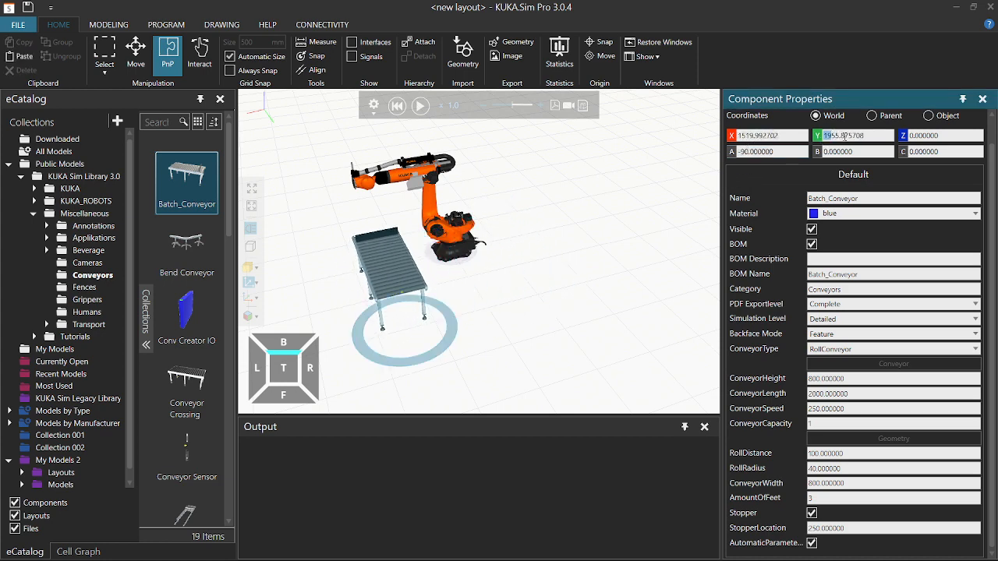
double_click(846, 137)
text(2000)
key(Return)
double_click(750, 135)
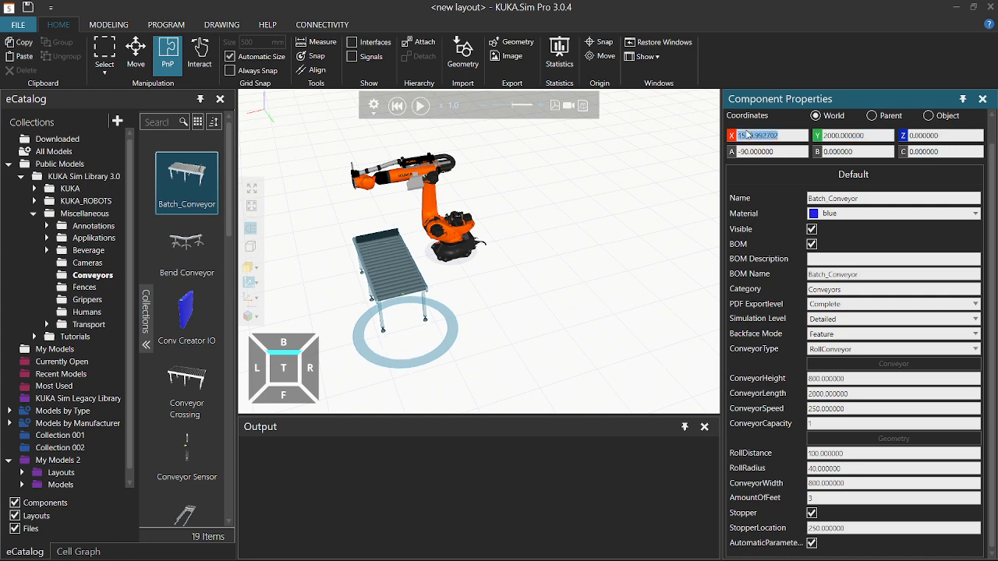
text(1500)
key(Return)
click(550, 300)
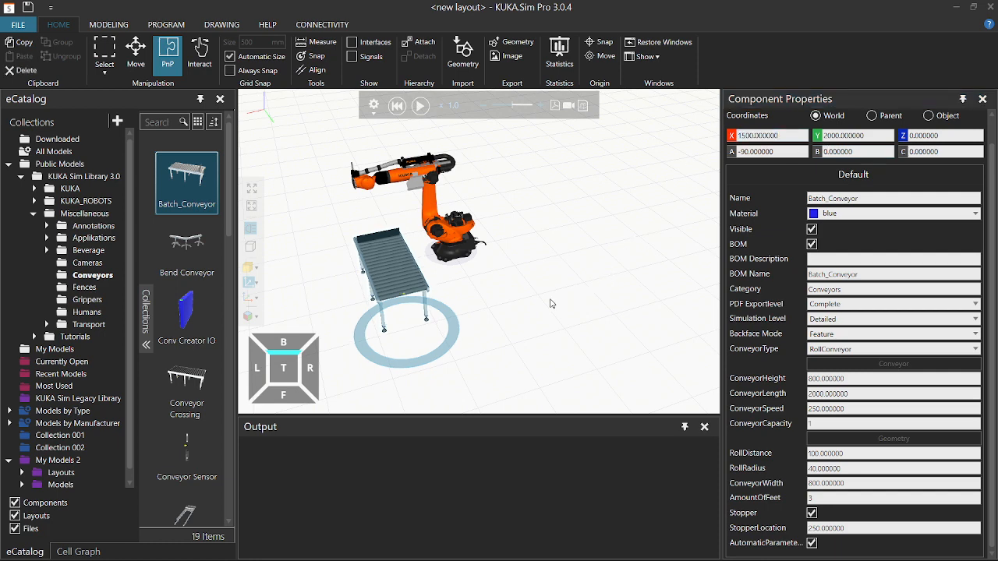
mouse_move(539, 283)
right_down()
mouse_move(566, 310)
mouse_move(572, 239)
mouse_move(581, 291)
mouse_move(579, 263)
mouse_move(591, 285)
mouse_move(556, 291)
mouse_move(550, 280)
right_up()
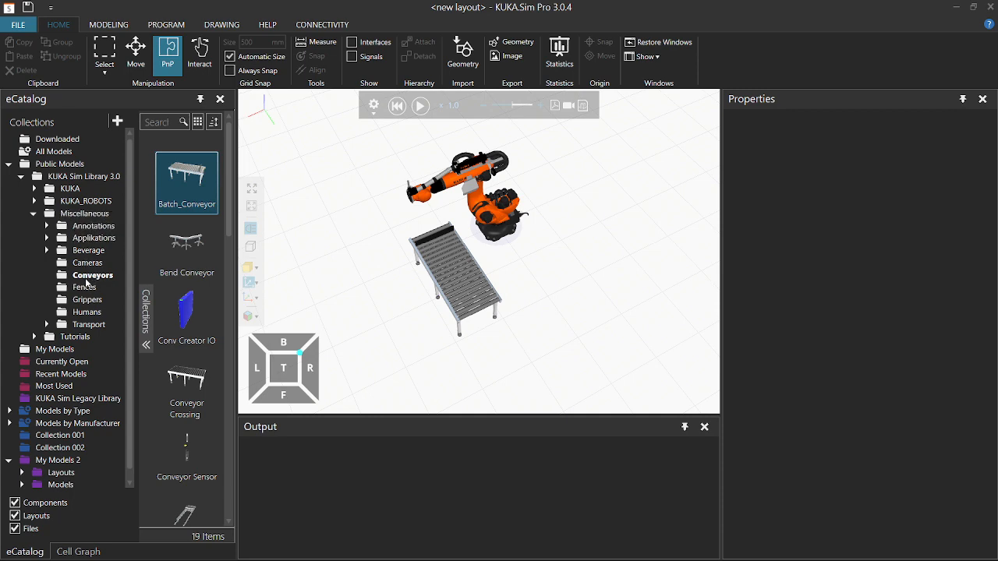
Add a Shape Feeder from the Conveyors list into the cell.
scroll(198, 336, down, 3)
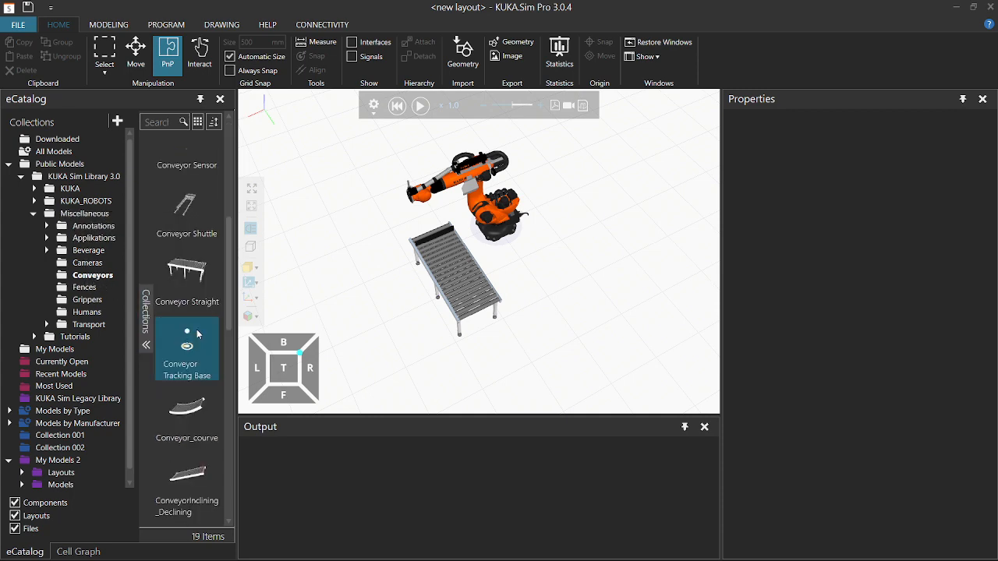
scroll(192, 341, down, 5)
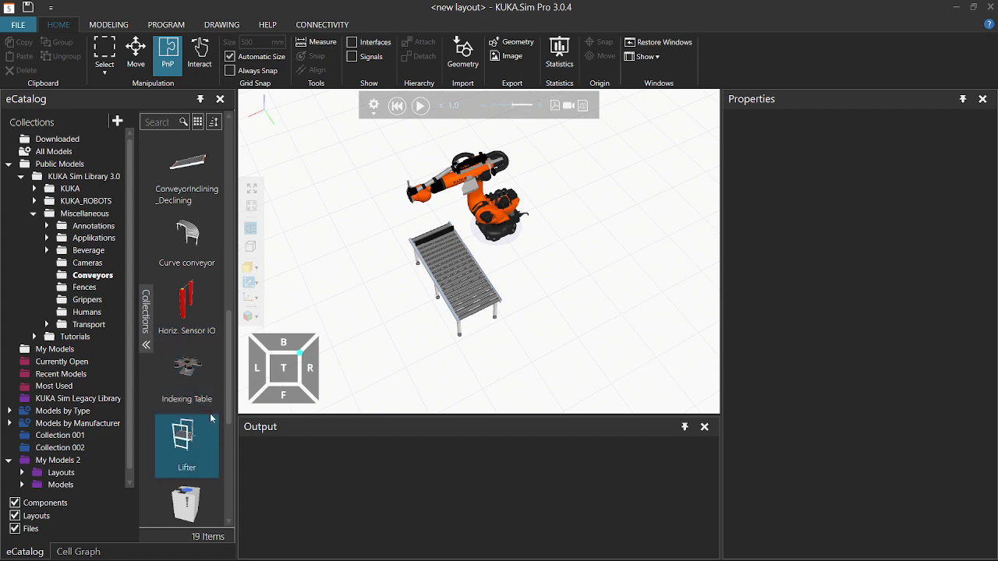
drag(184, 360, 599, 295)
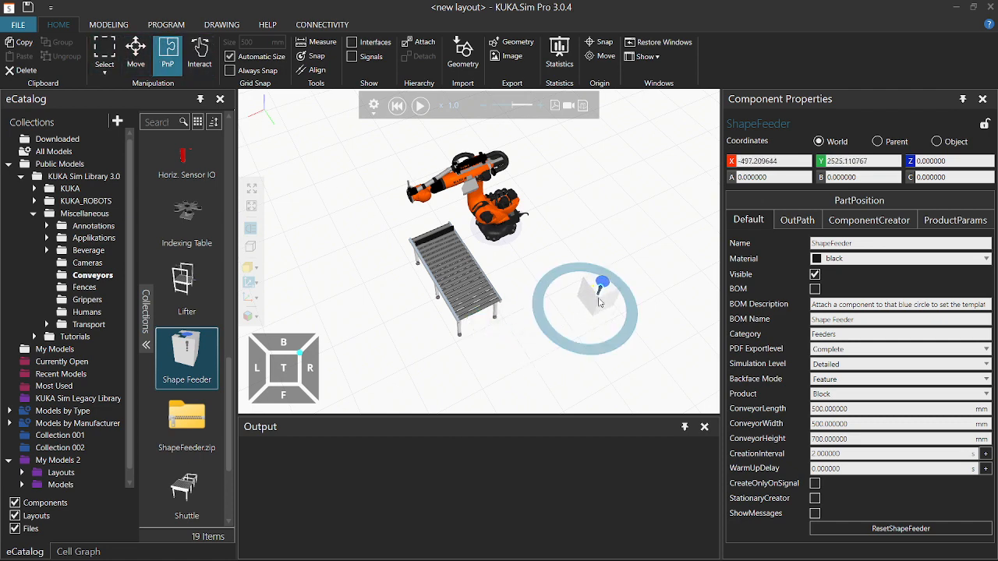
drag(601, 302, 585, 331)
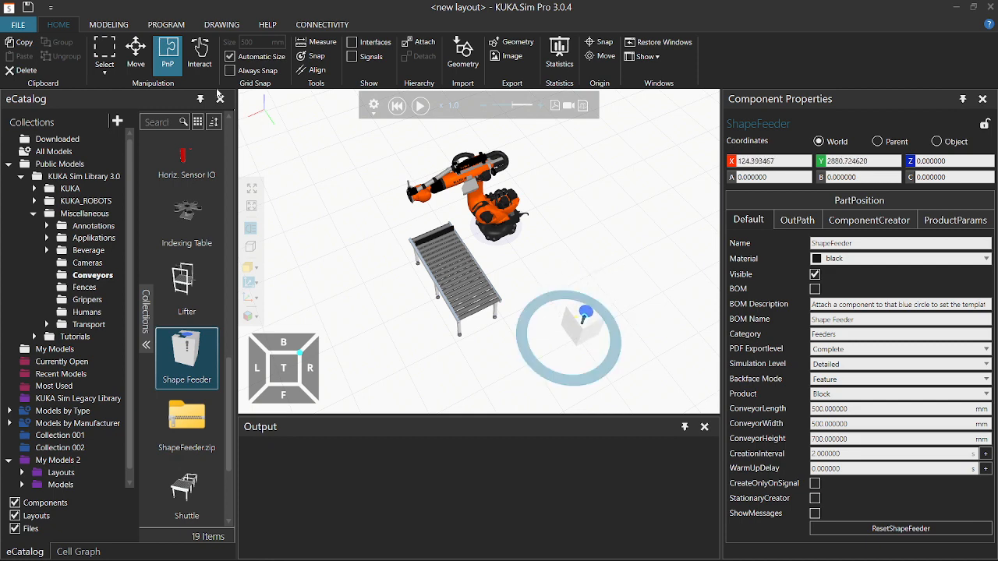
With PnP enabled, snap the feeder onto the conveyor's end at X 1500, Y 2000, Z 100.
click(169, 70)
drag(586, 338, 496, 331)
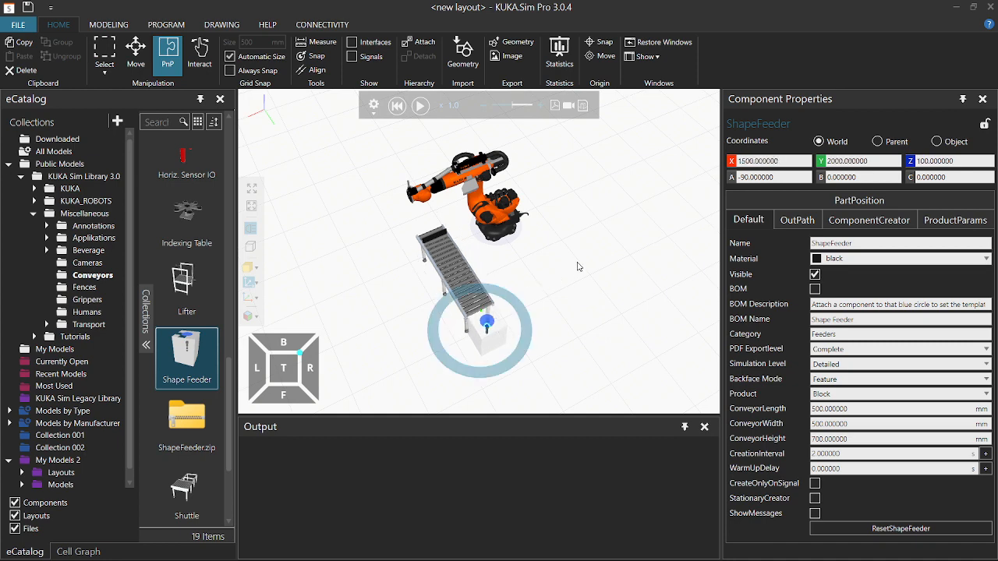
drag(579, 260, 585, 312)
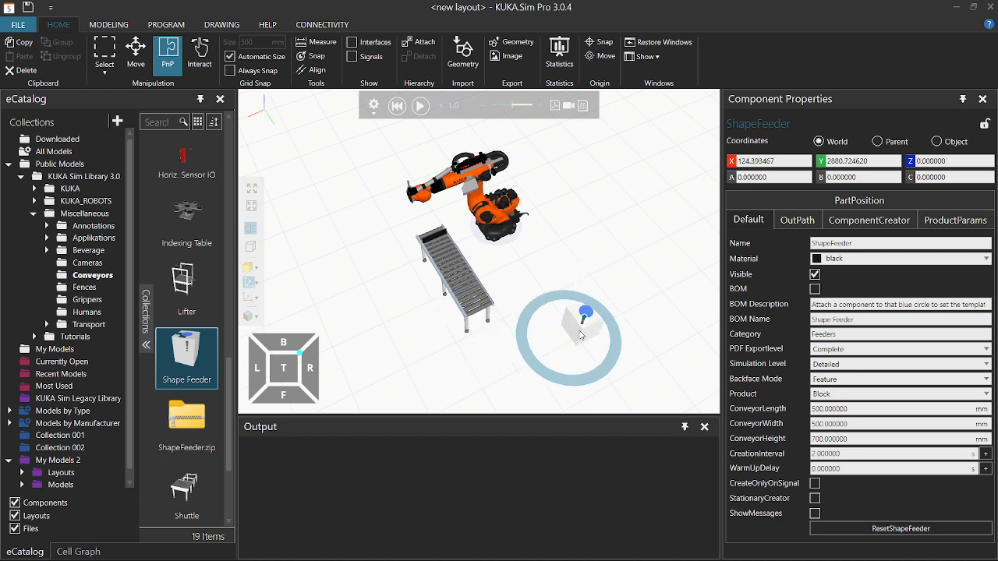
drag(581, 335, 470, 320)
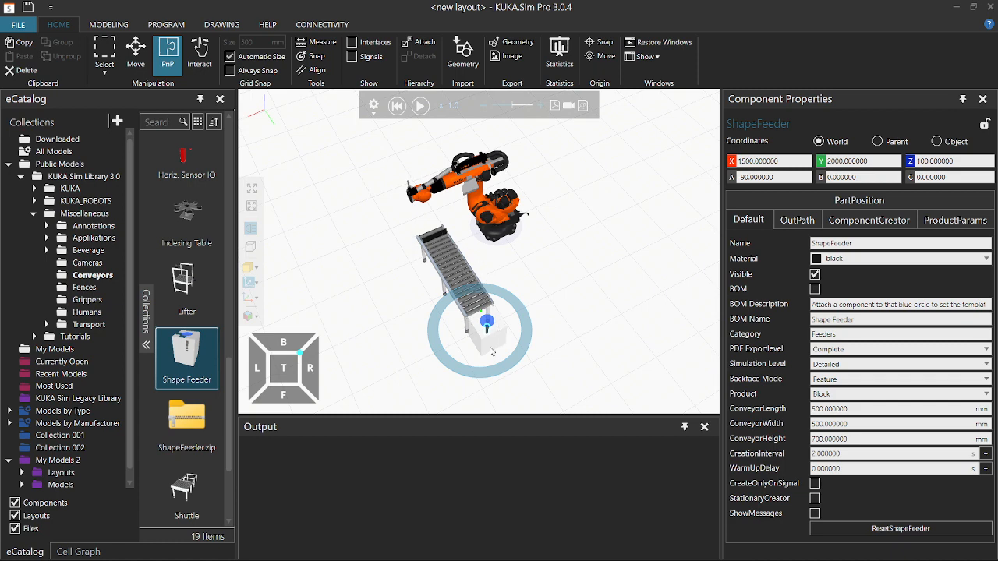
right_drag(422, 320, 442, 315)
scroll(499, 308, up, 5)
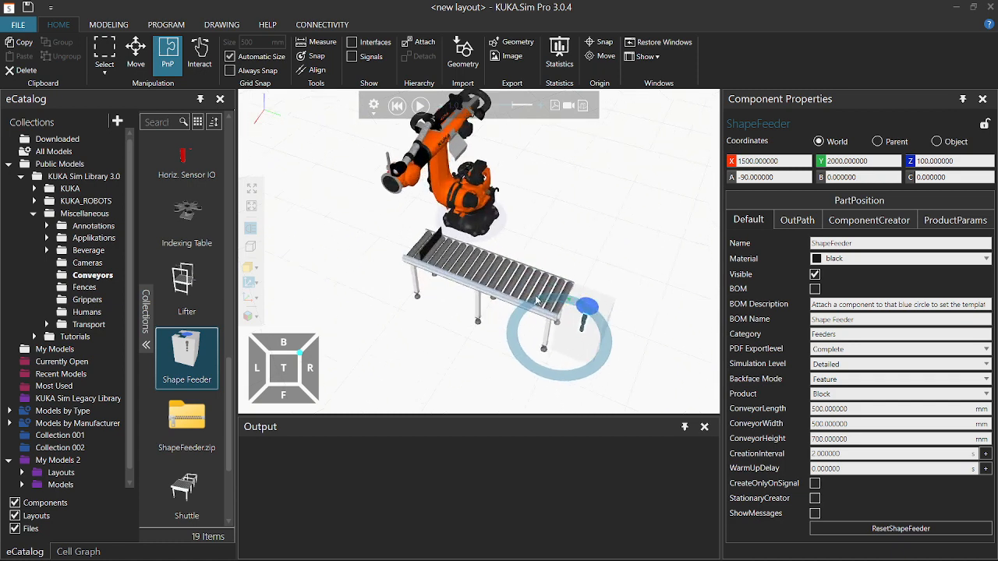
scroll(538, 297, down, 2)
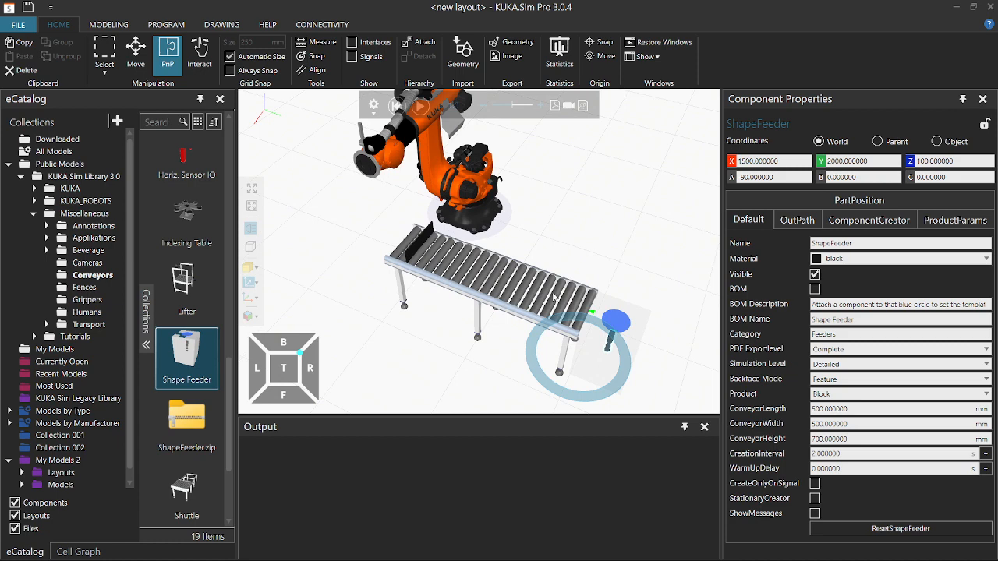
Change the Batch_Conveyor's ConveyorWidth from 500 to 800.
click(554, 297)
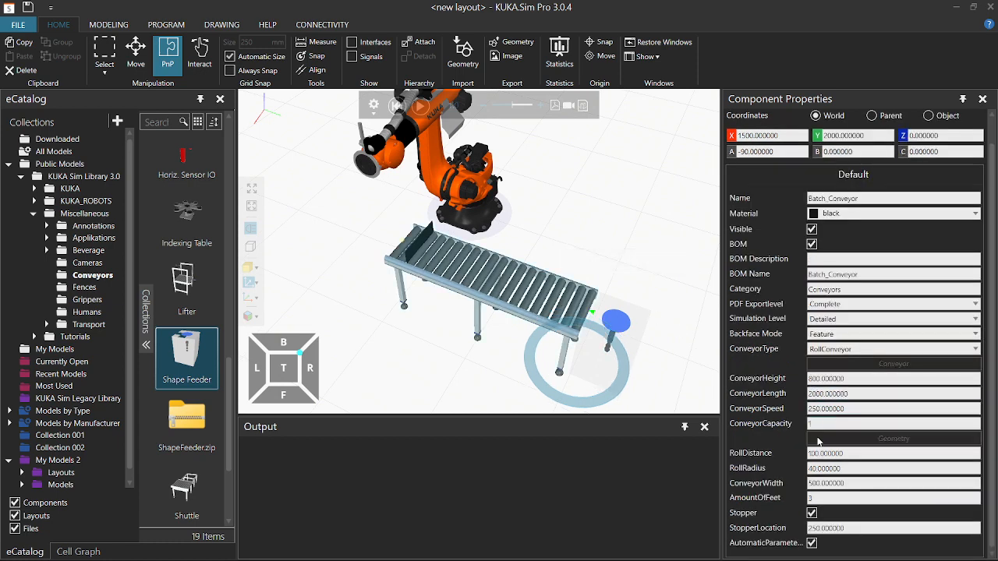
click(810, 484)
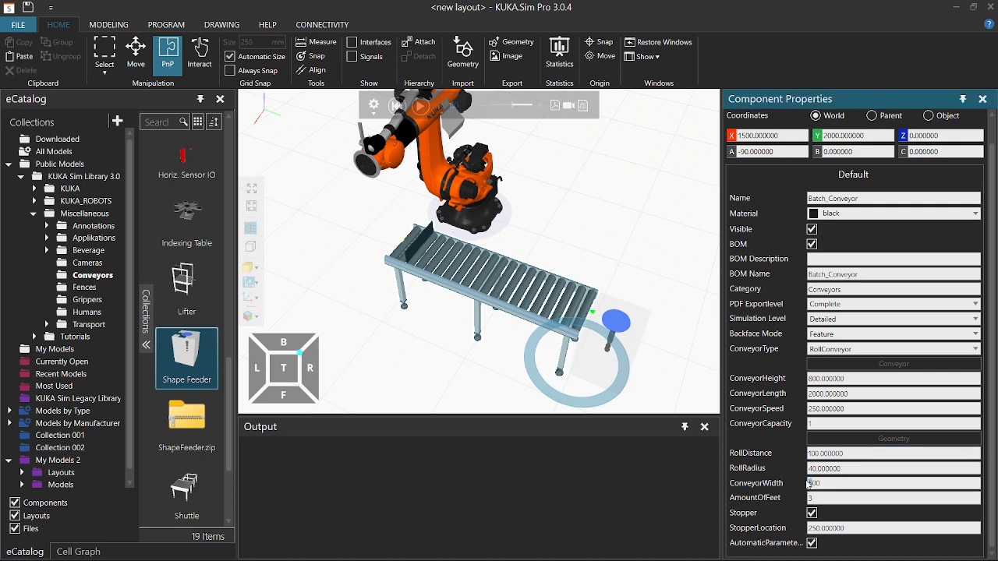
key(Return)
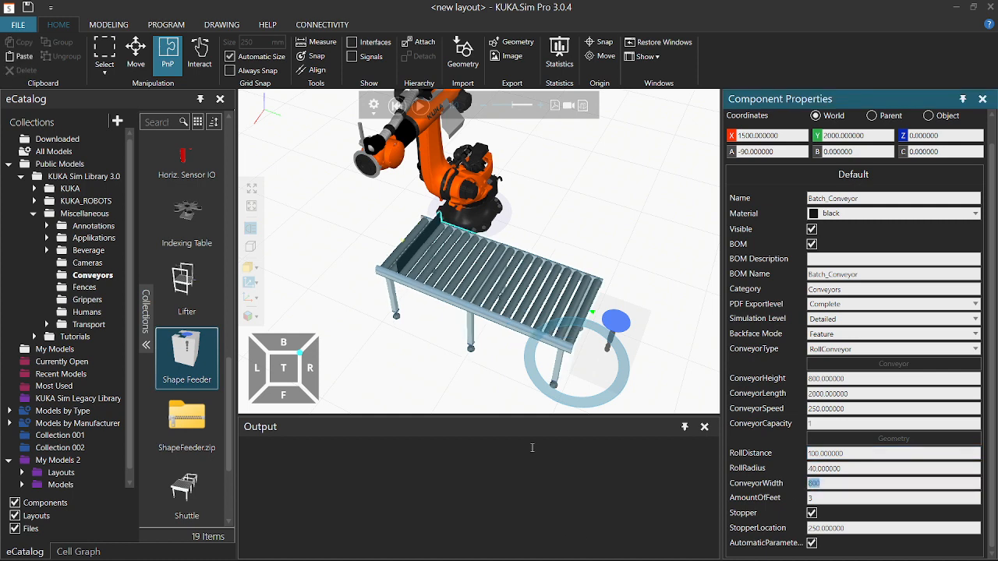
click(629, 266)
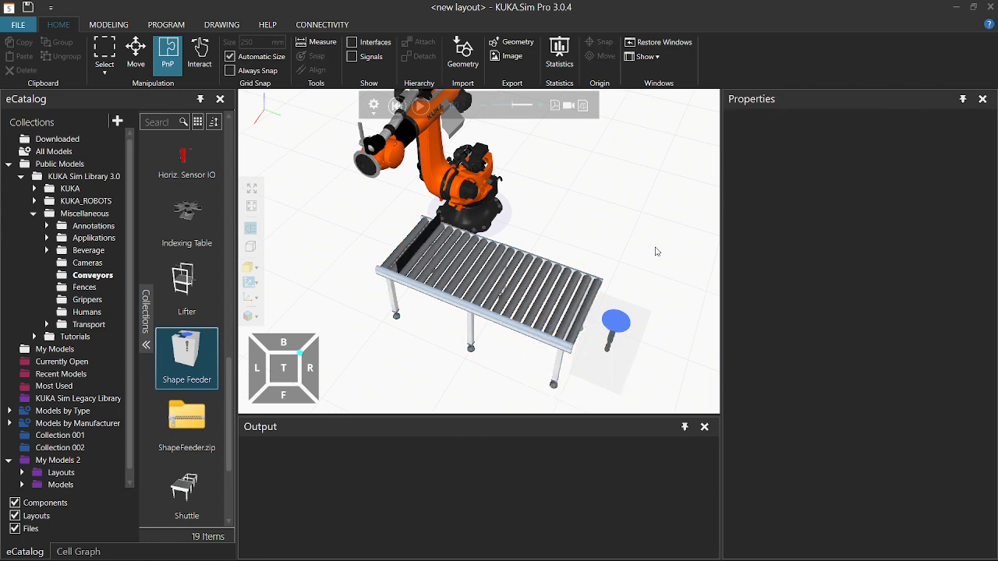
click(633, 336)
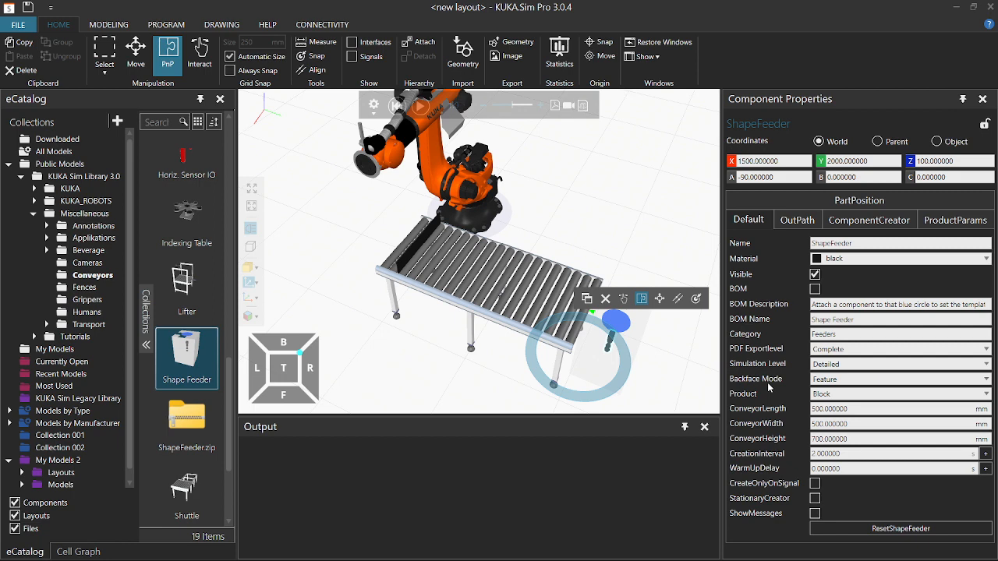
In the Shape Feeder's ProductParams, set the box Length_X to 400 and Width_Y to 300.
click(830, 395)
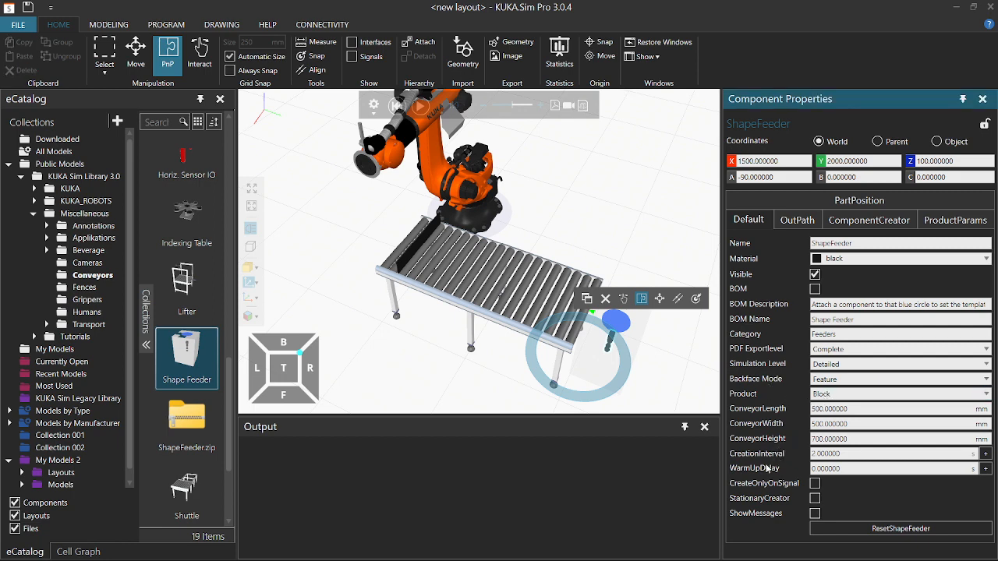
click(864, 223)
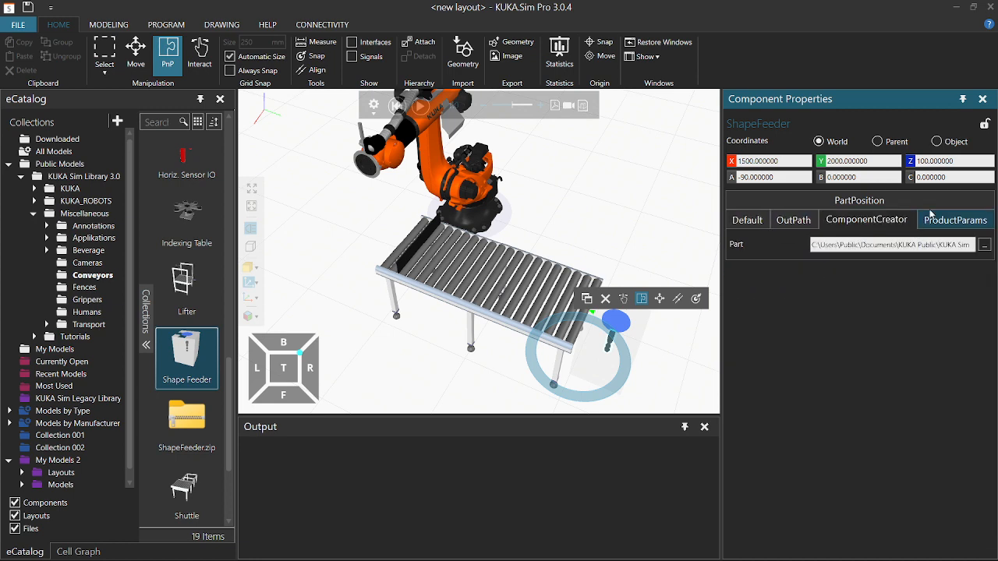
click(945, 227)
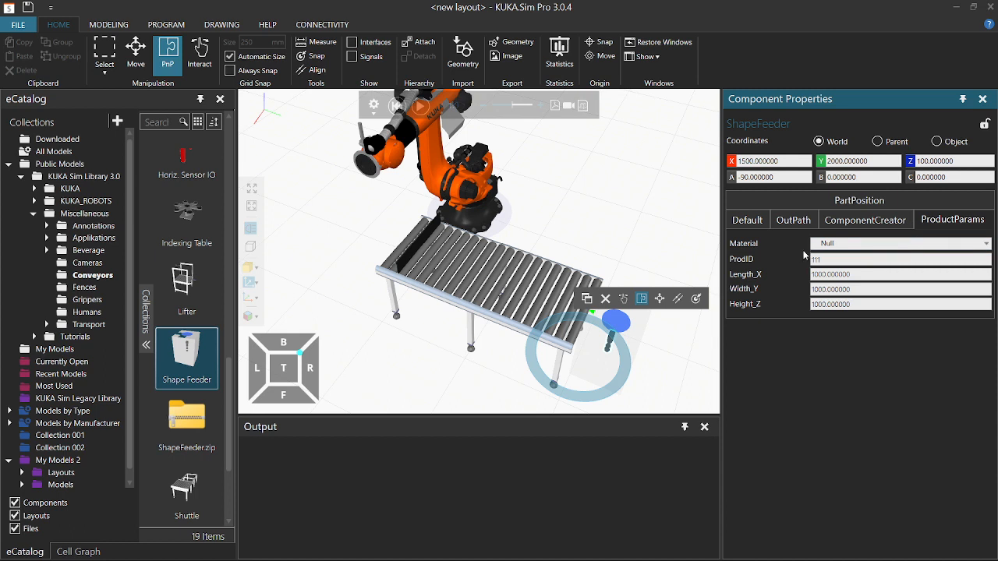
drag(820, 275, 810, 279)
text(4)
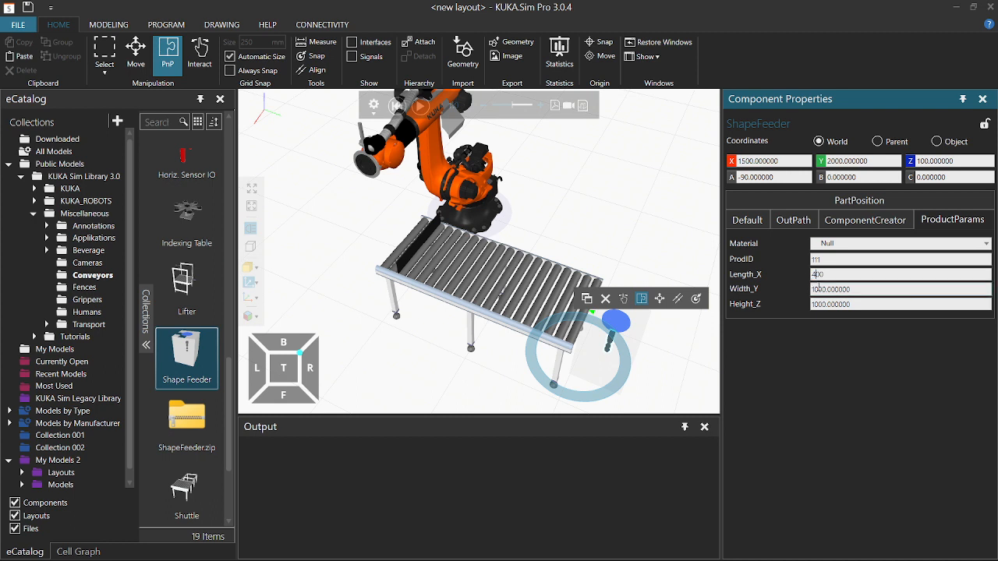
drag(819, 289, 801, 307)
text(3)
click(820, 305)
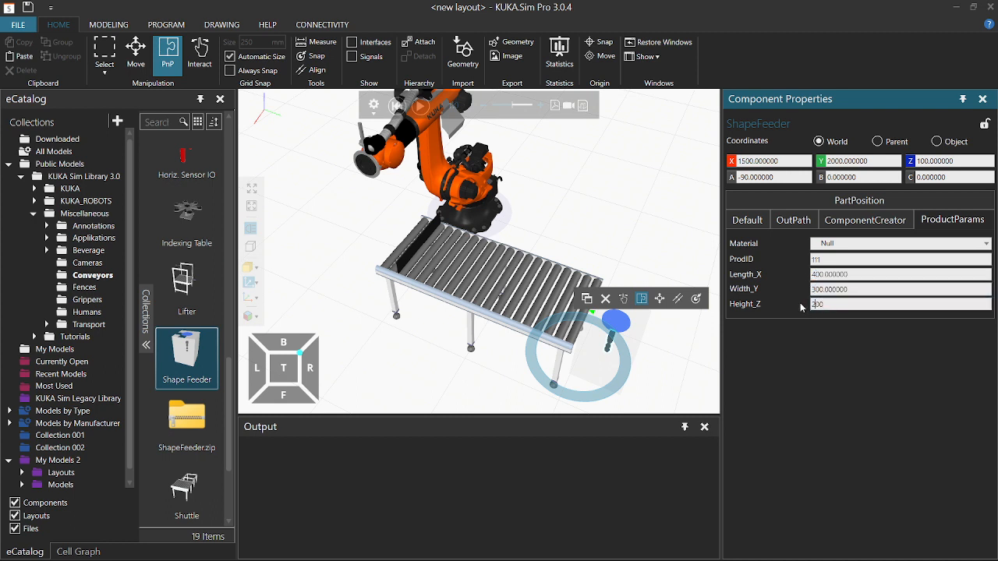
click(531, 193)
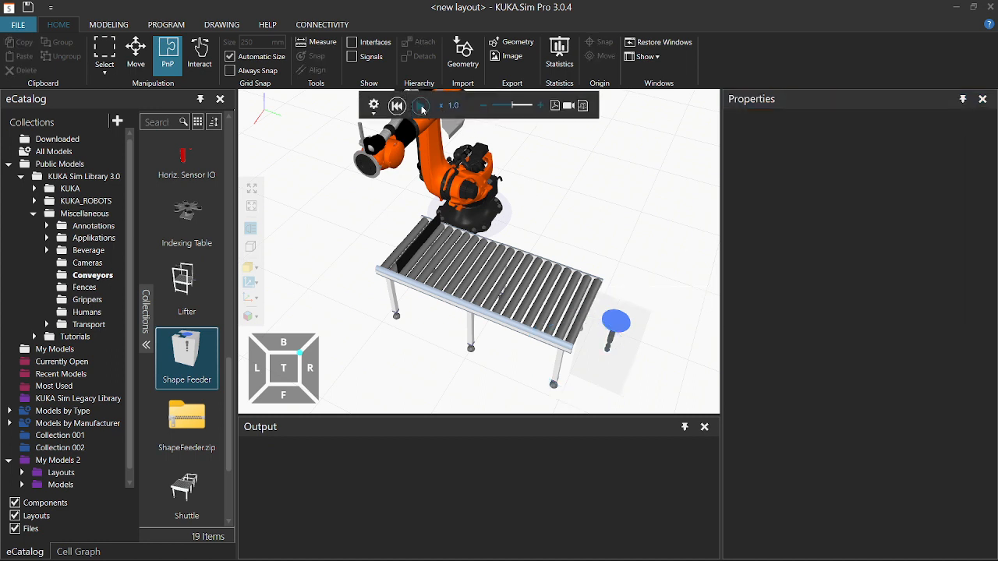
Play the simulation until an orange box travels down the conveyor, then pause it.
click(420, 106)
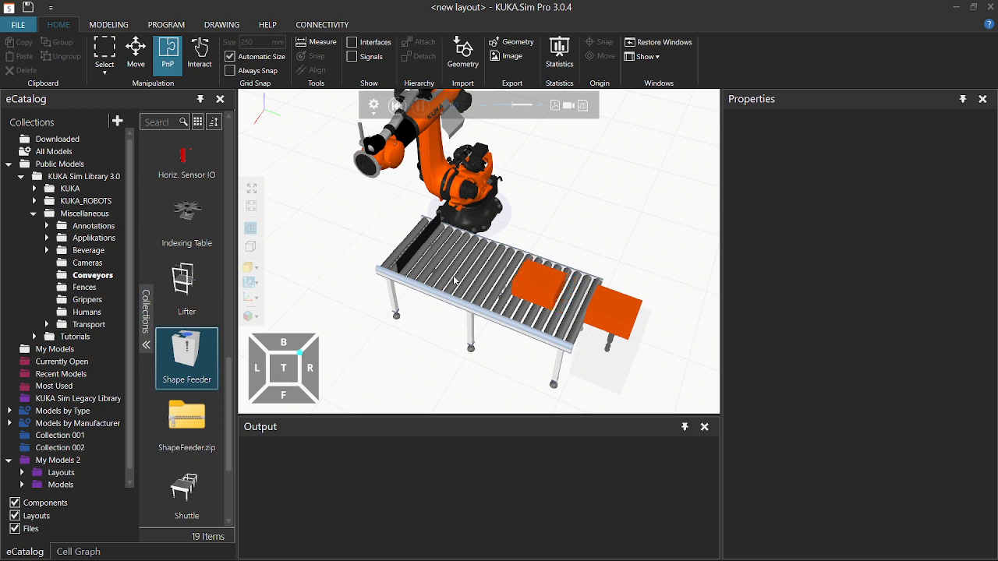
click(421, 107)
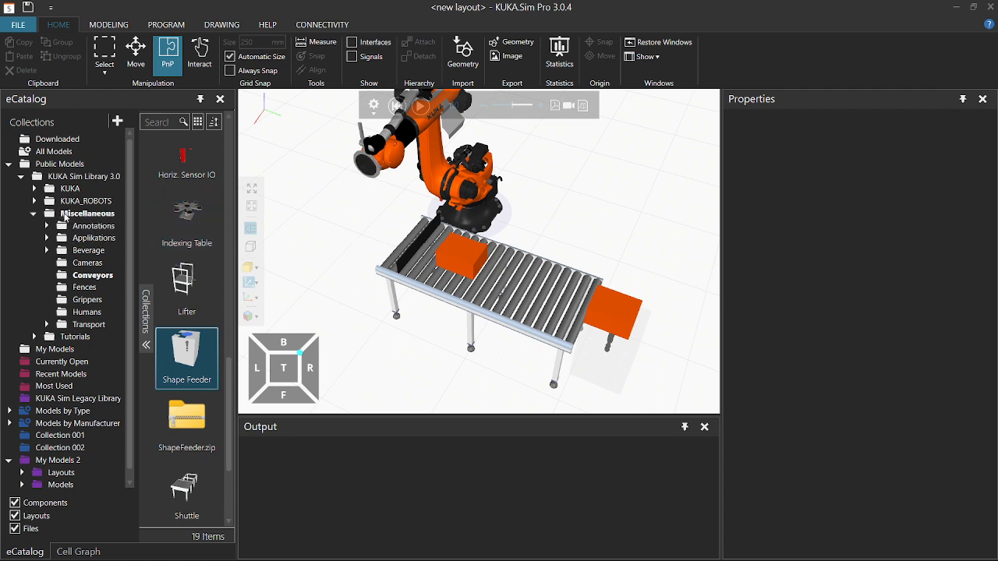
Search the Public Models catalog for 'gripp' and drop the Vacuum Gripper into the cell.
click(78, 214)
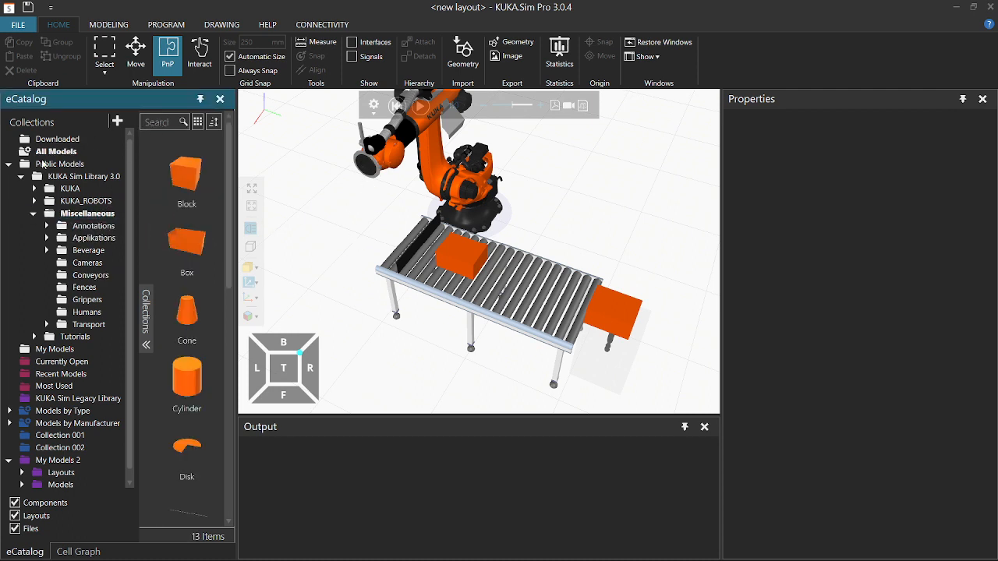
click(49, 165)
click(156, 123)
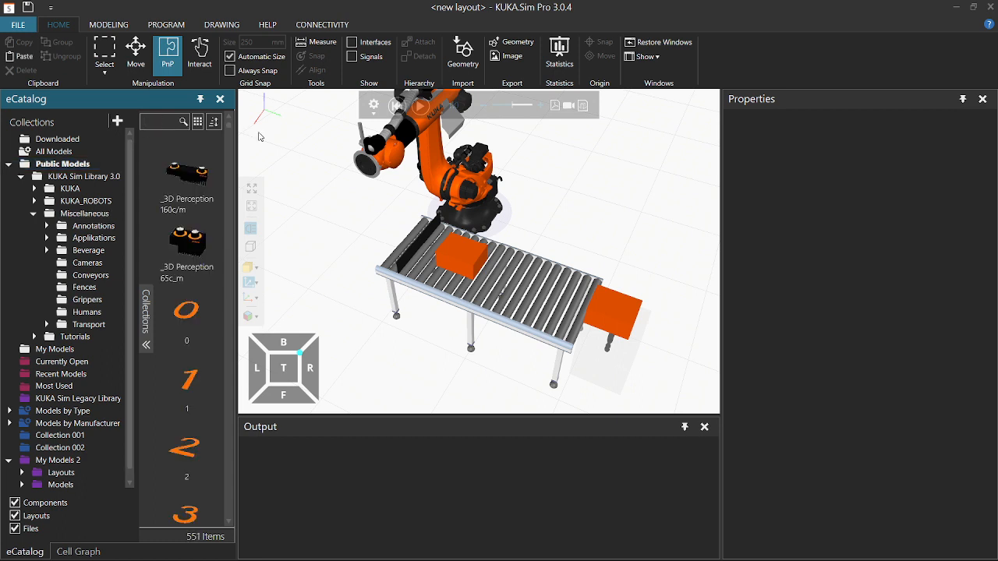
text(gri)
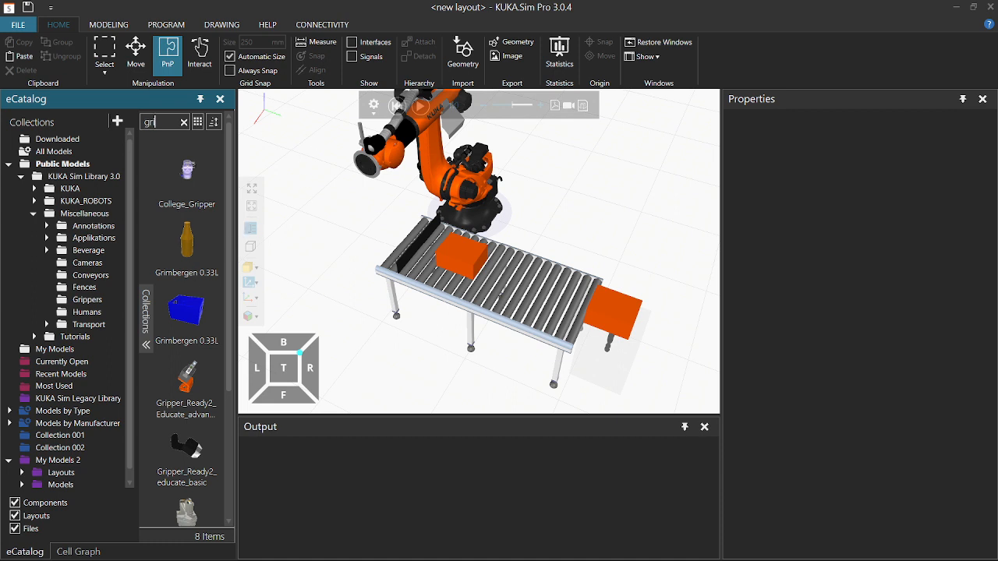
text(pp)
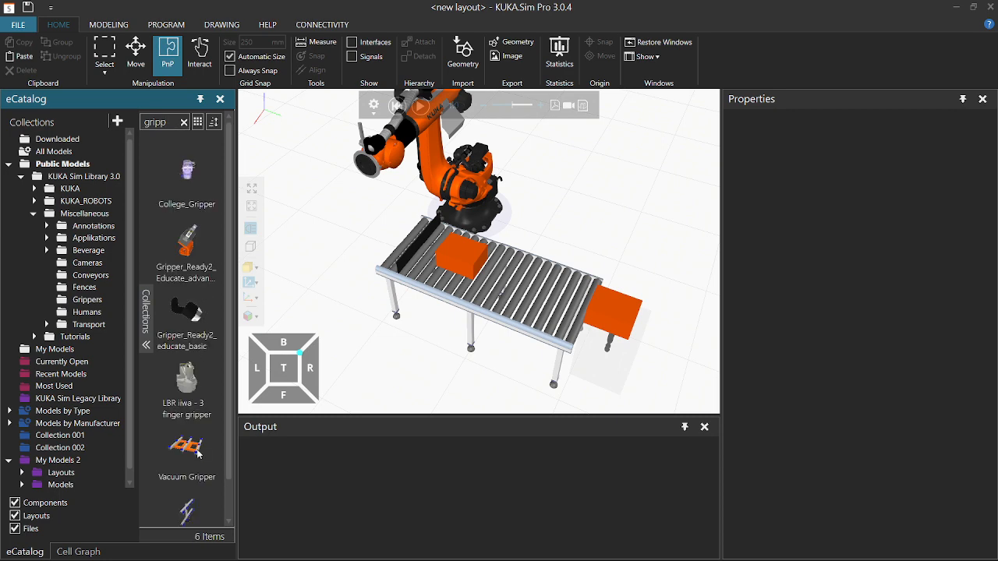
drag(191, 457, 308, 260)
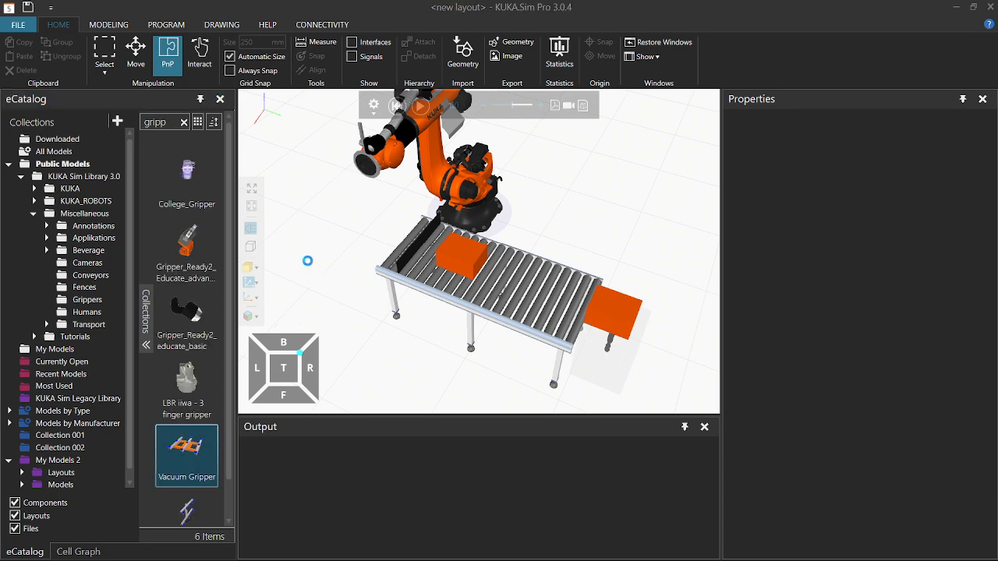
Attach the Vacuum Gripper to the robot's flange.
middle_drag(348, 325, 407, 321)
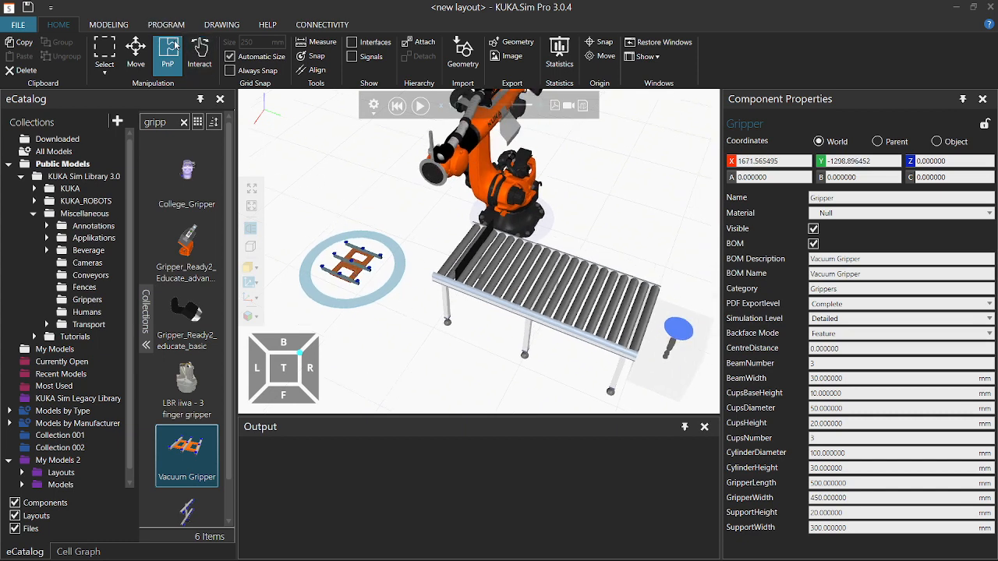
drag(353, 274, 431, 176)
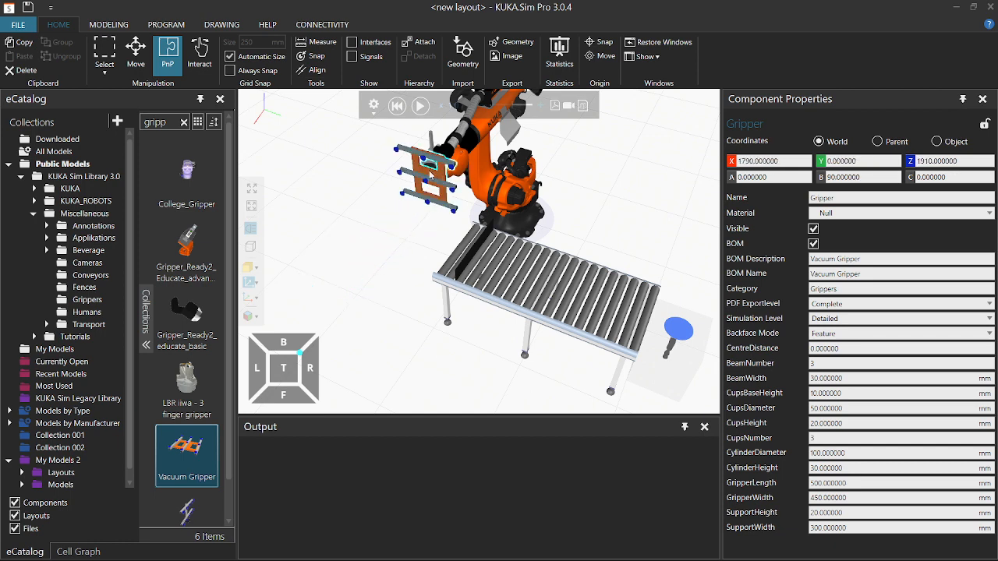
click(387, 269)
right_drag(421, 241, 351, 252)
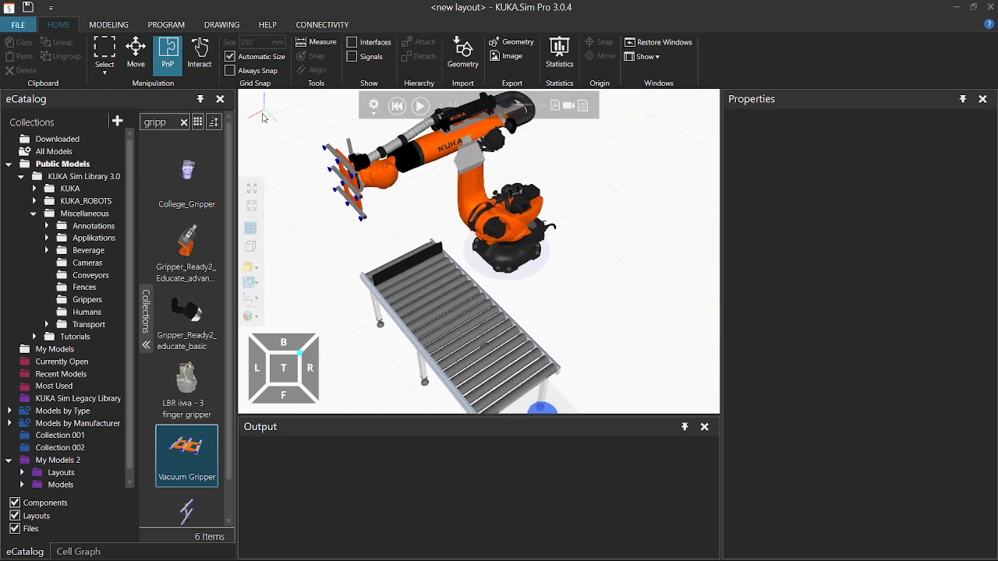
Swing the robot's joints to test the mounted gripper, then reset the robot and select the gripper.
click(200, 55)
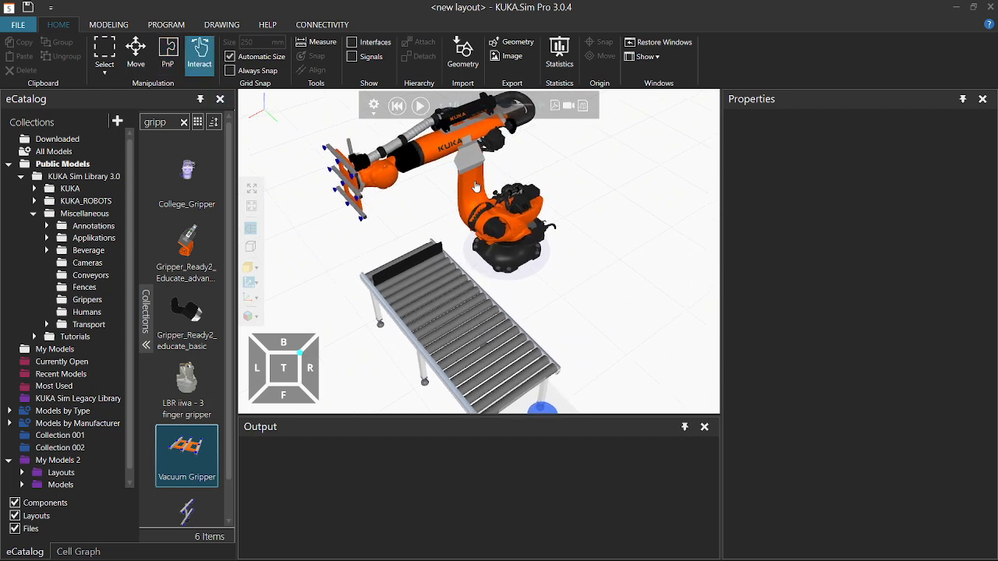
mouse_move(476, 187)
mouse_down()
mouse_move(488, 186)
mouse_move(472, 190)
mouse_move(475, 212)
mouse_move(476, 197)
mouse_up()
right_drag(349, 254, 364, 250)
click(398, 107)
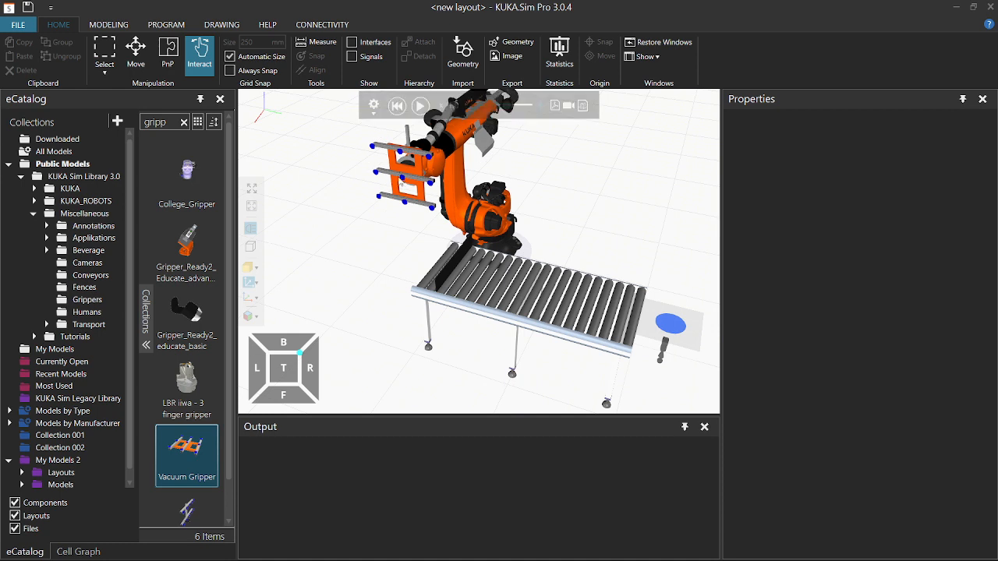
click(396, 185)
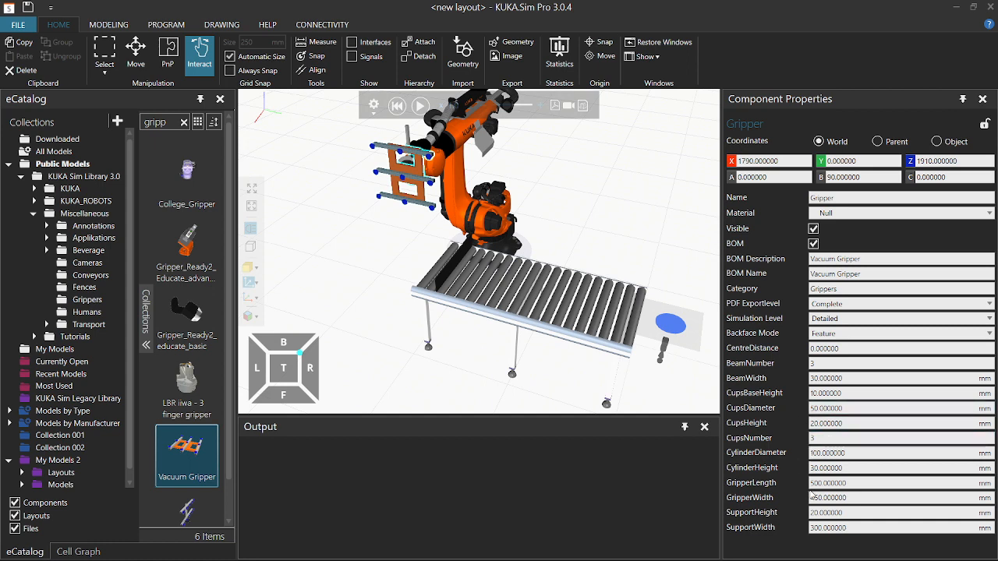
Change the gripper's GripperLength from 500 to 250 and GripperWidth from 450 to 250.
click(816, 485)
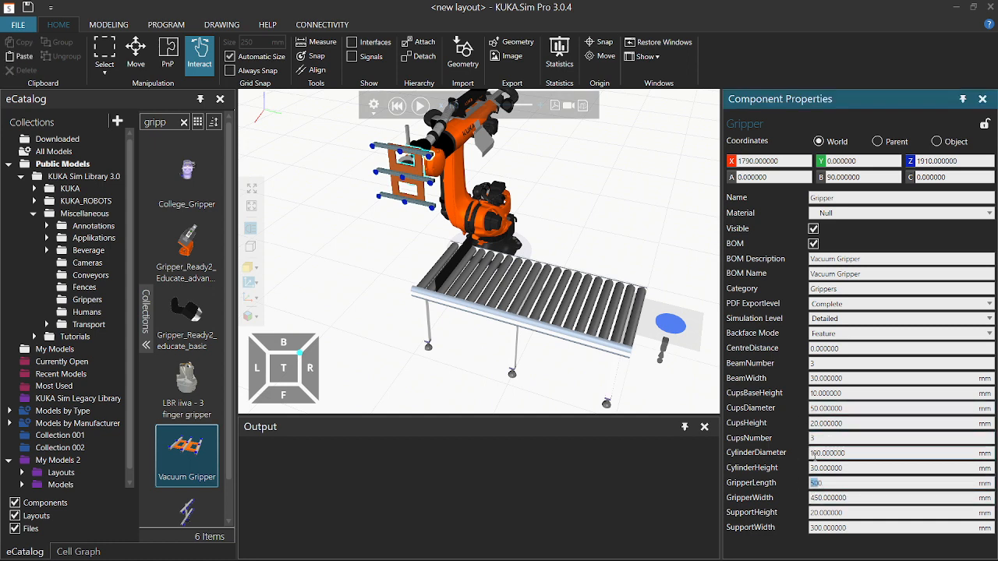
text(20)
click(816, 498)
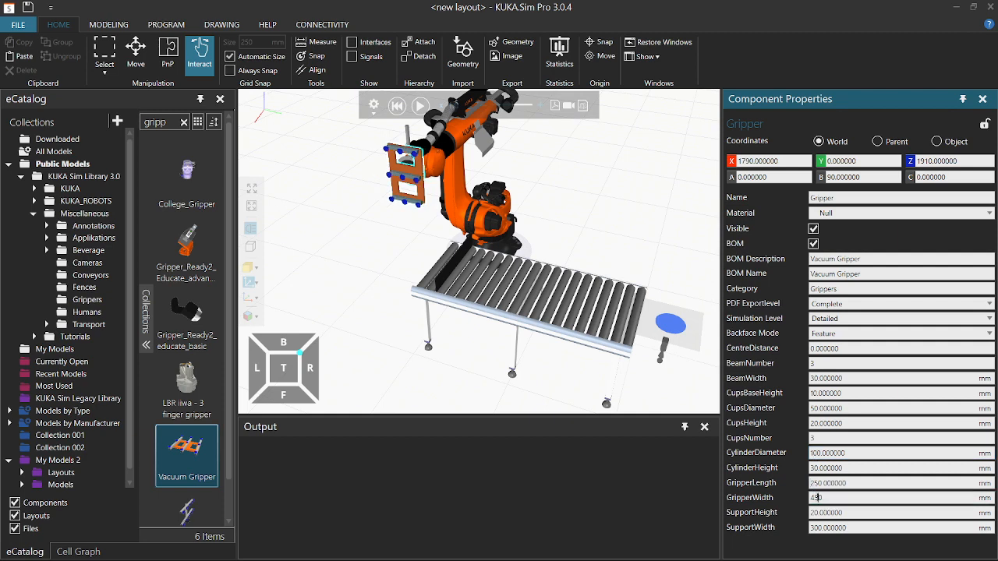
drag(816, 499, 808, 503)
text(2)
key(Return)
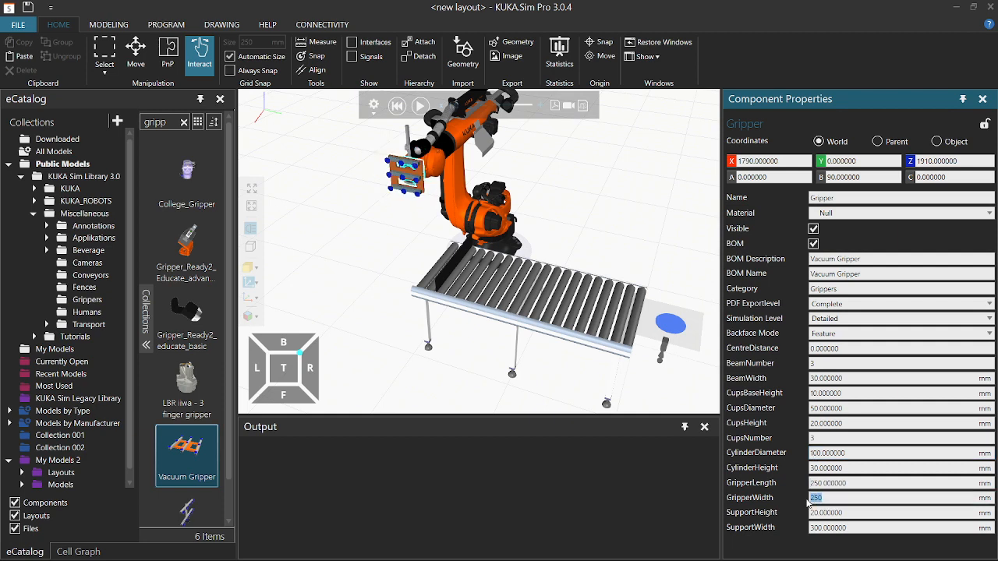
click(372, 306)
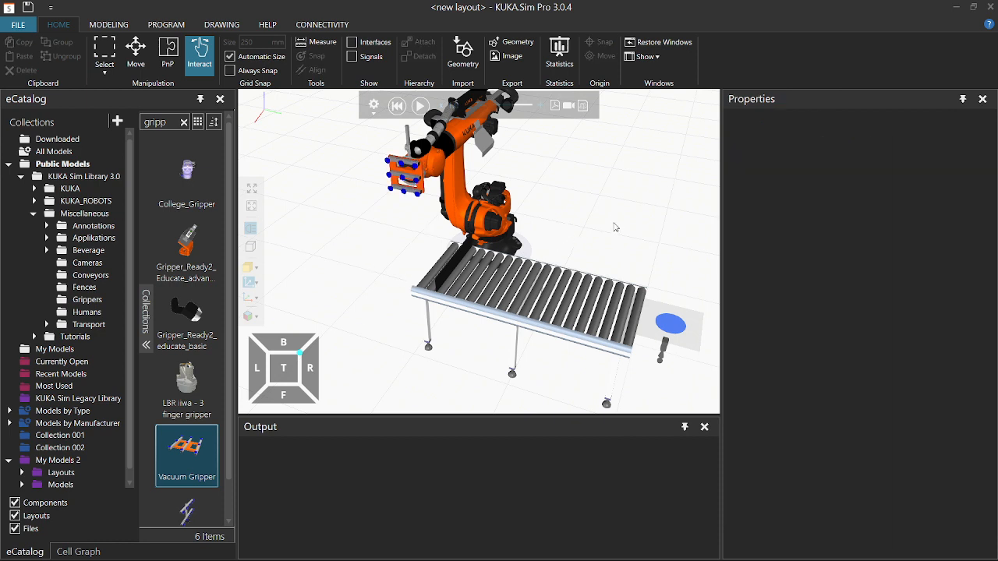
right_drag(616, 227, 484, 237)
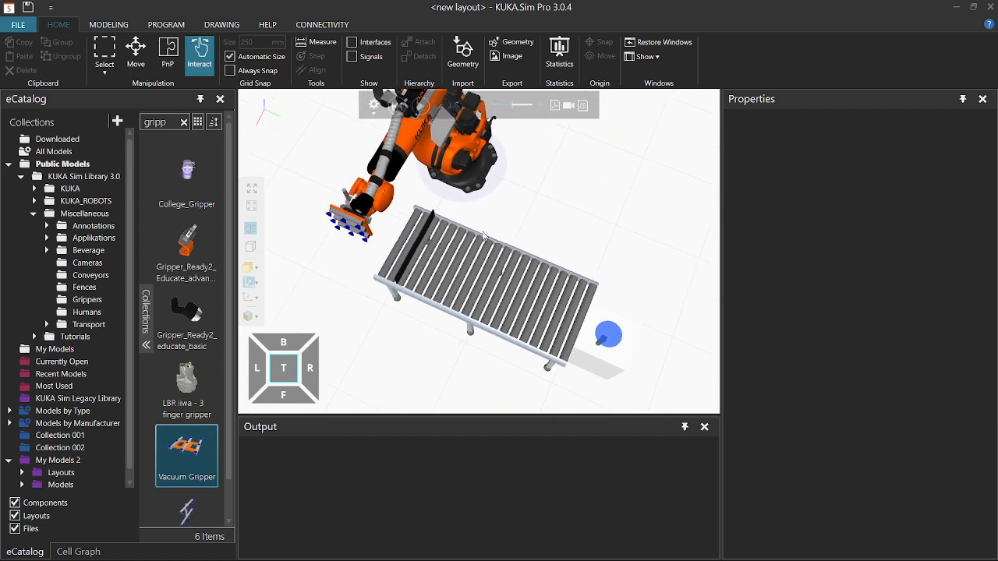
right_drag(359, 305, 351, 302)
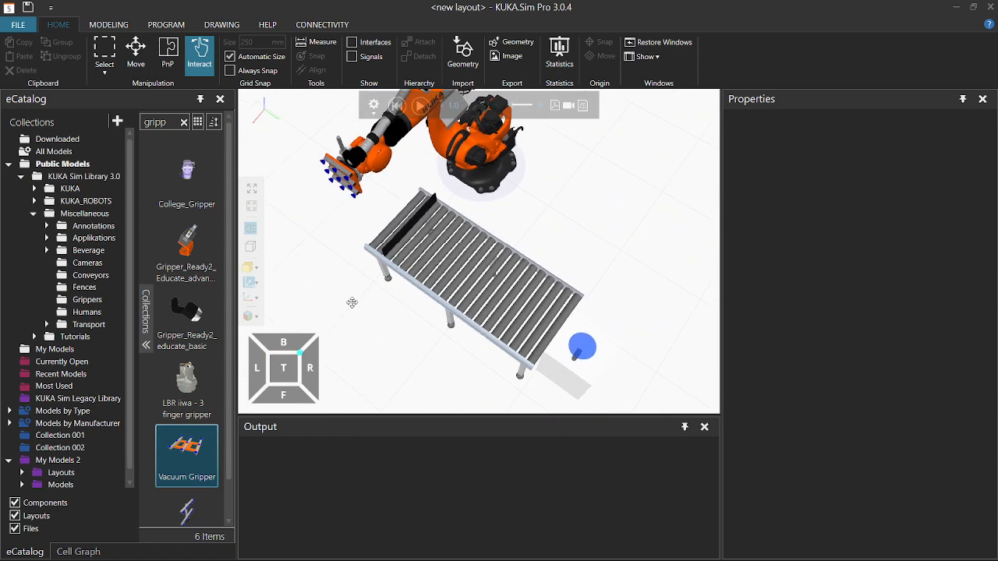
right_drag(330, 239, 331, 252)
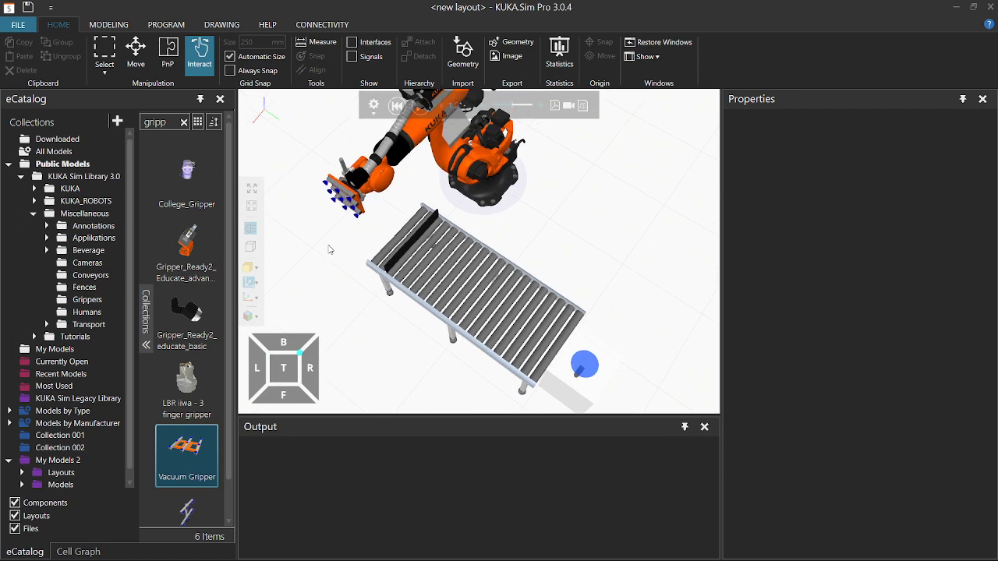
right_drag(584, 253, 609, 247)
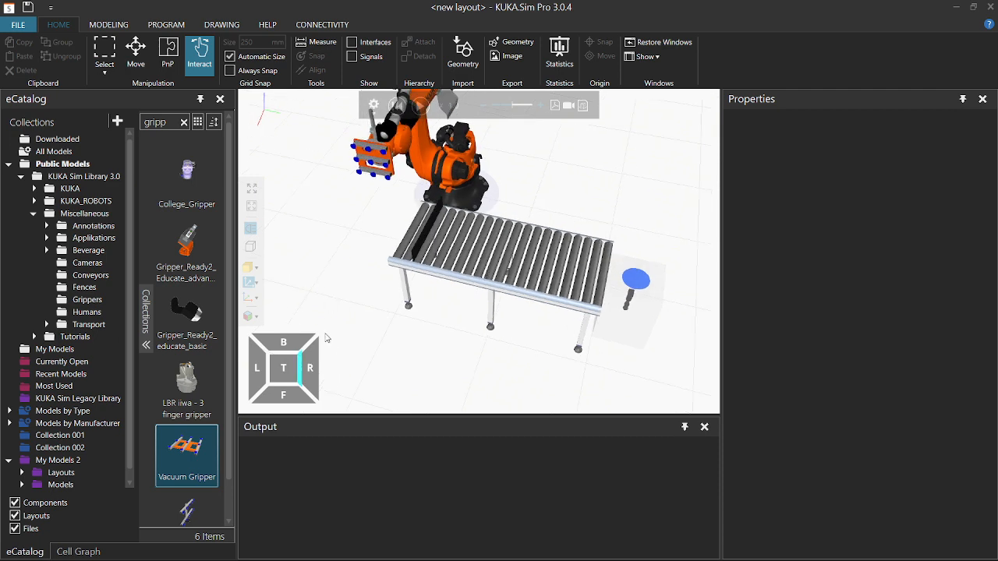
scroll(355, 322, down, 3)
right_drag(377, 290, 397, 304)
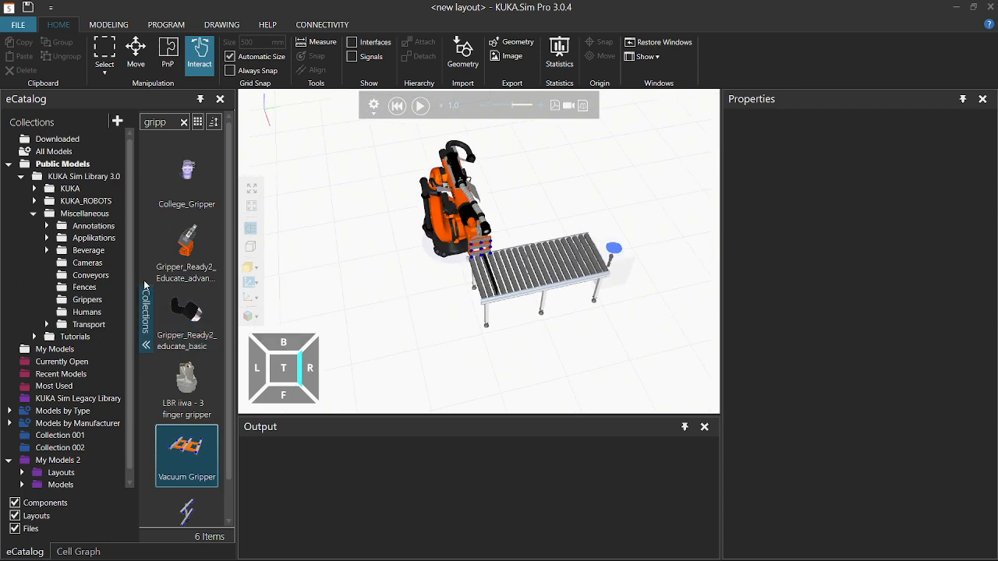
Drop a Conveyor Straight from the Conveyors catalog left of the robot as Conveyor #4.
click(91, 278)
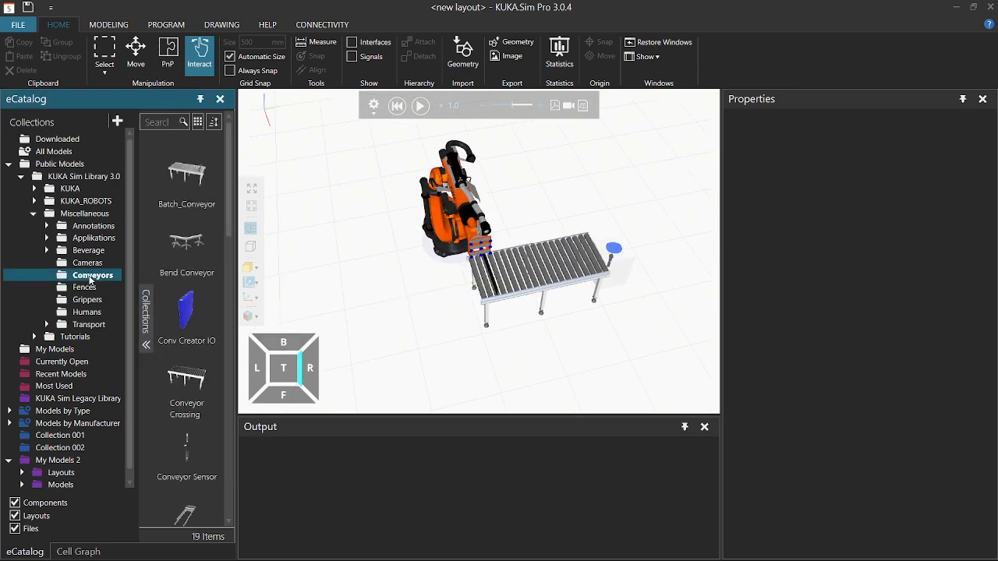
scroll(198, 371, down, 2)
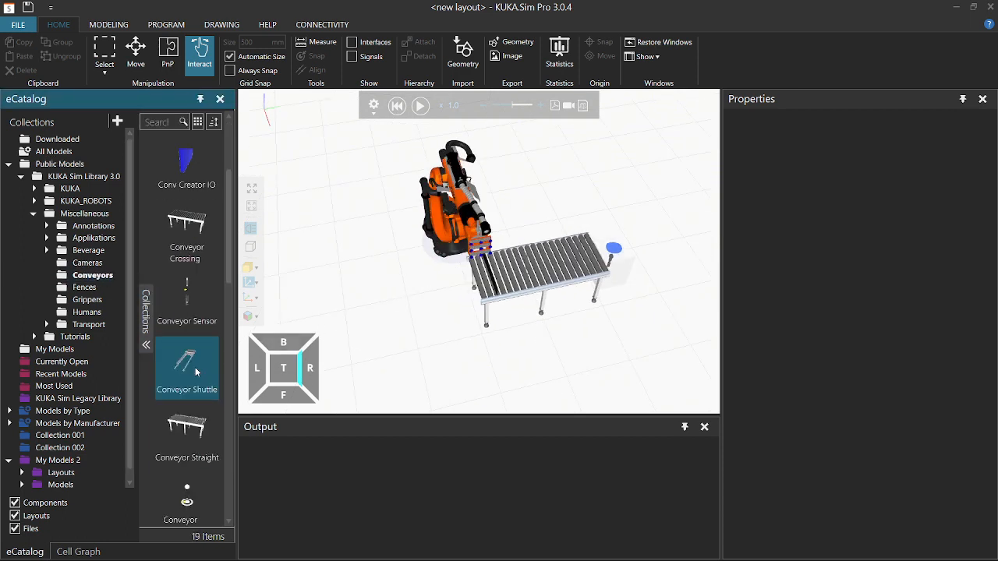
click(195, 428)
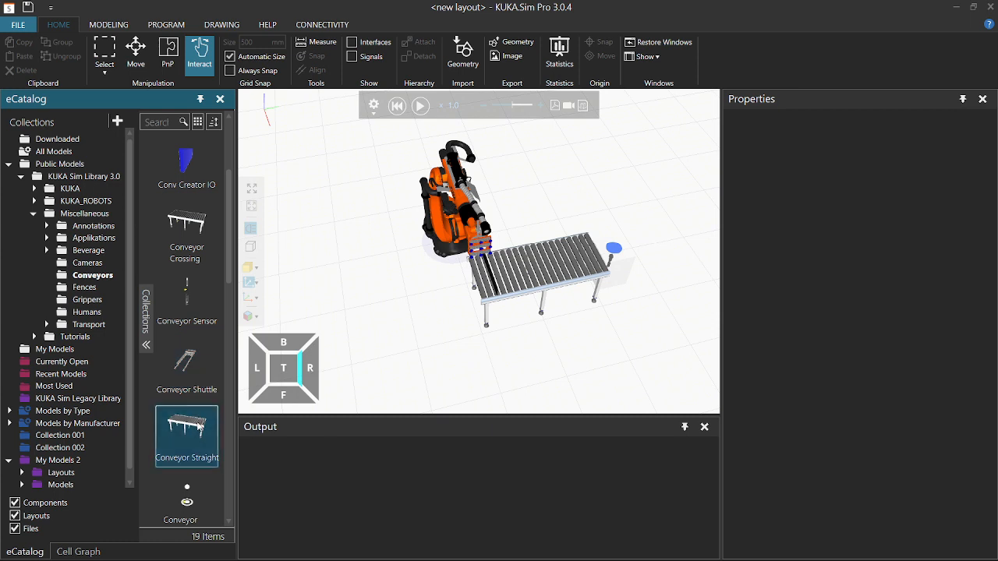
drag(334, 277, 331, 272)
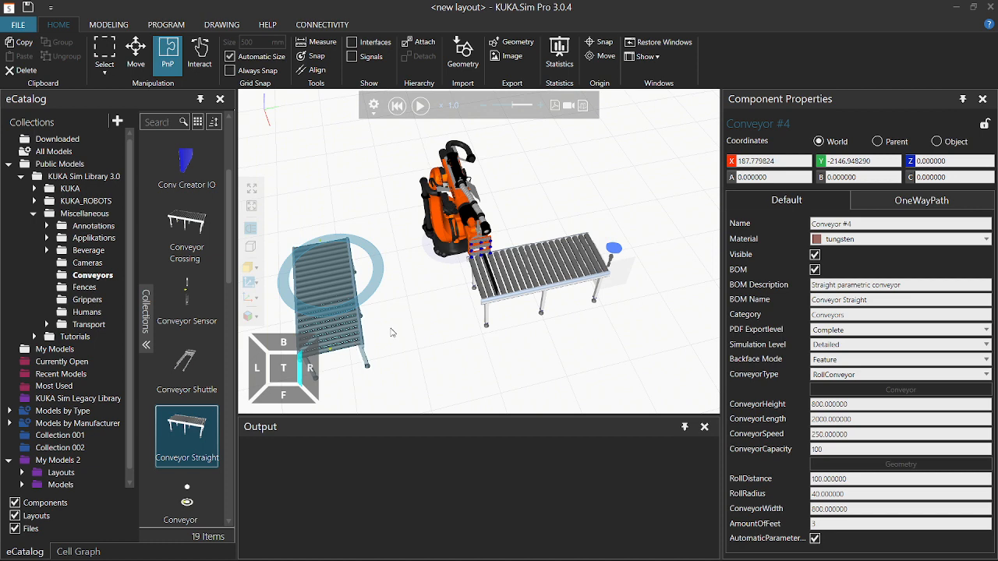
middle_drag(393, 333, 490, 303)
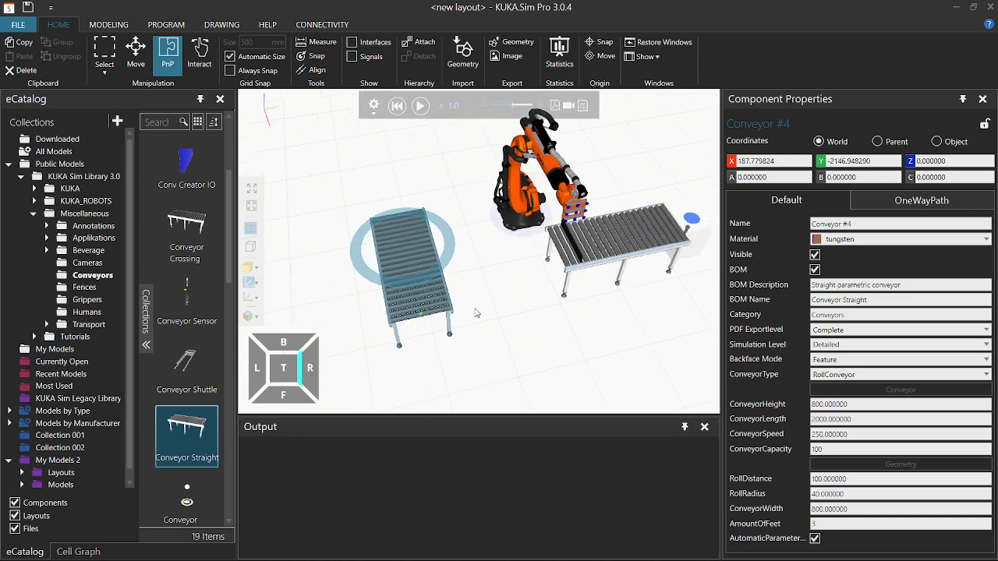
scroll(417, 330, up, 3)
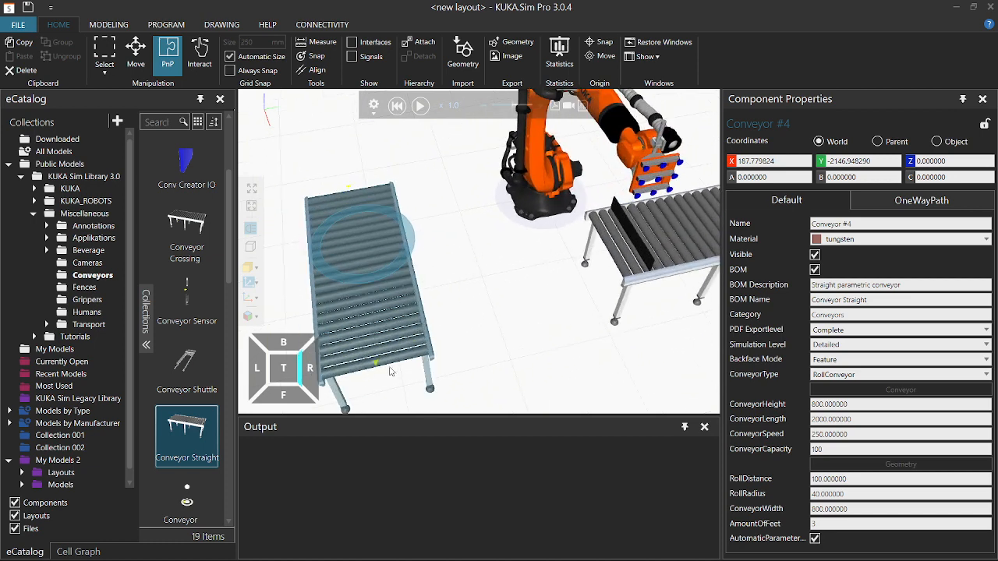
click(785, 182)
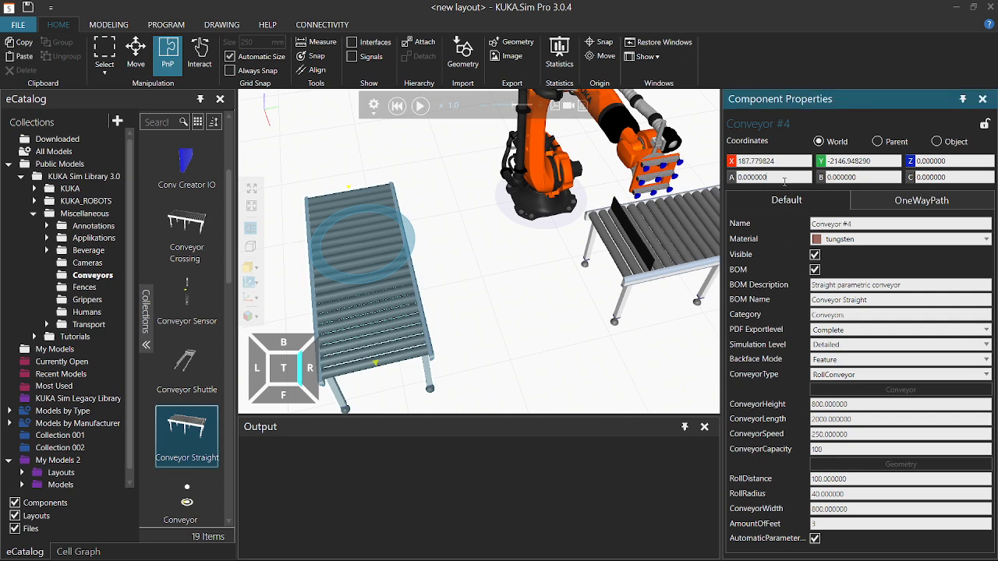
Rotate Conveyor #4 to A 180 and shift it along Y through -2000 and -1800 to -1500.
text(180)
key(Return)
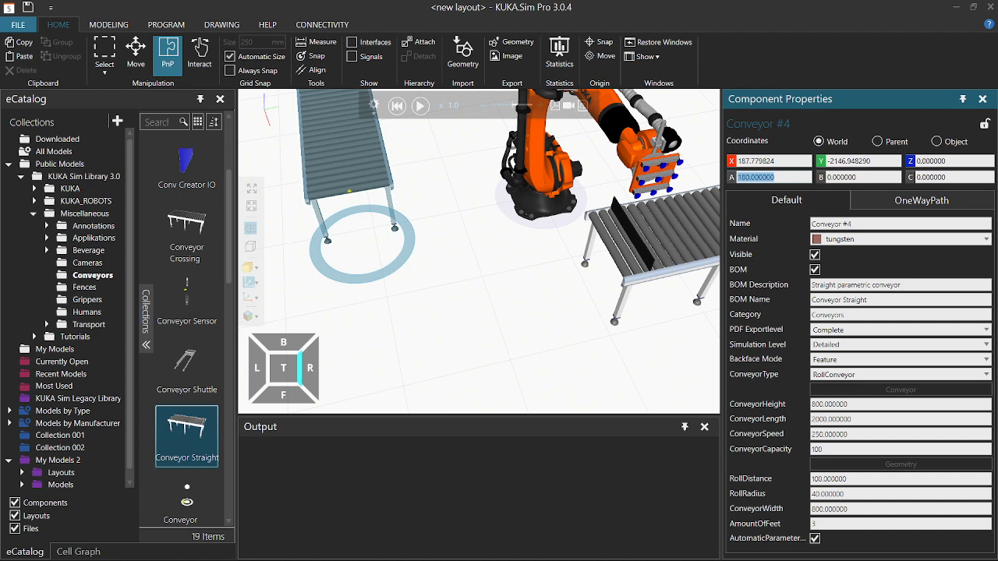
click(871, 161)
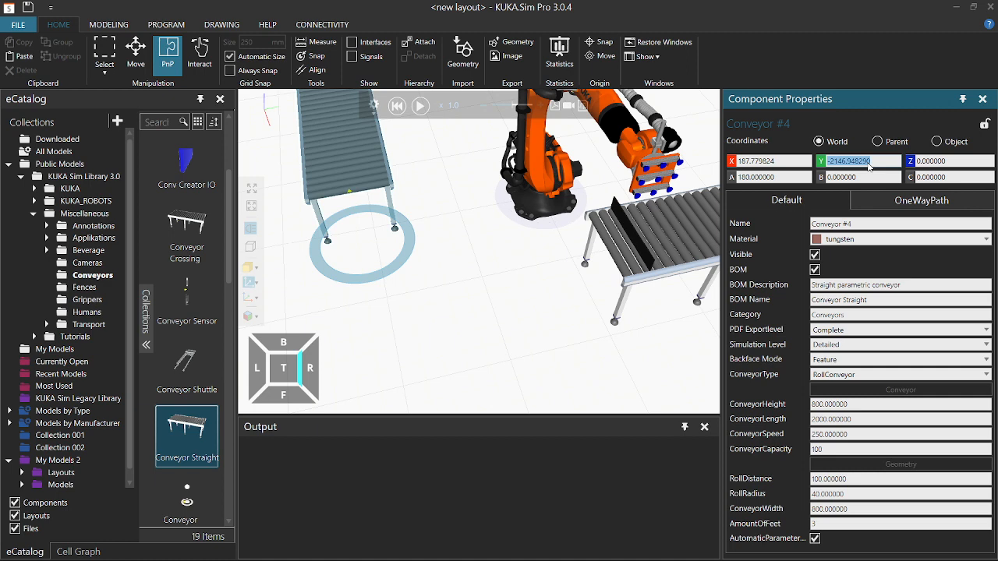
text(-1800)
key(Return)
text(-)
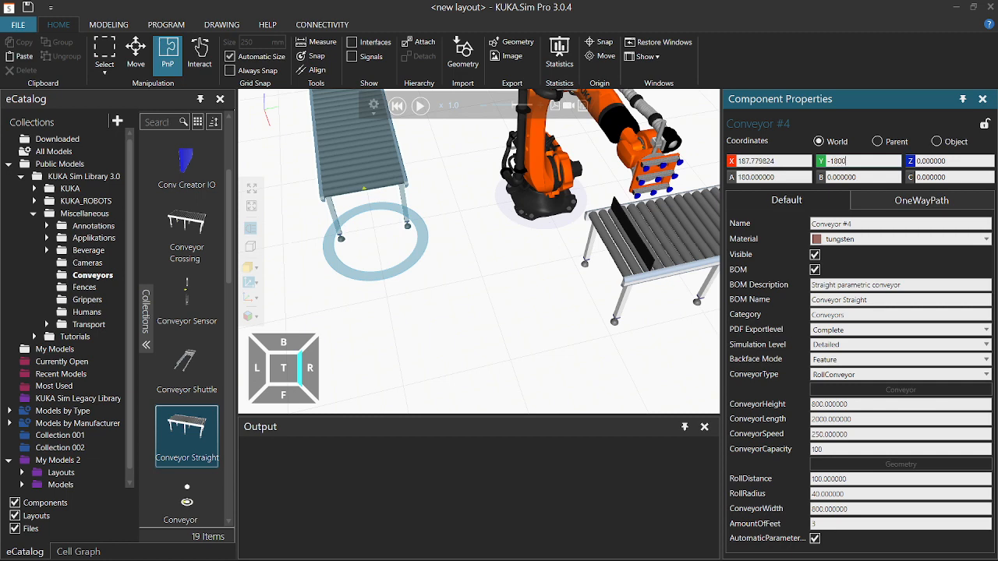
text(1800)
key(Return)
text(-)
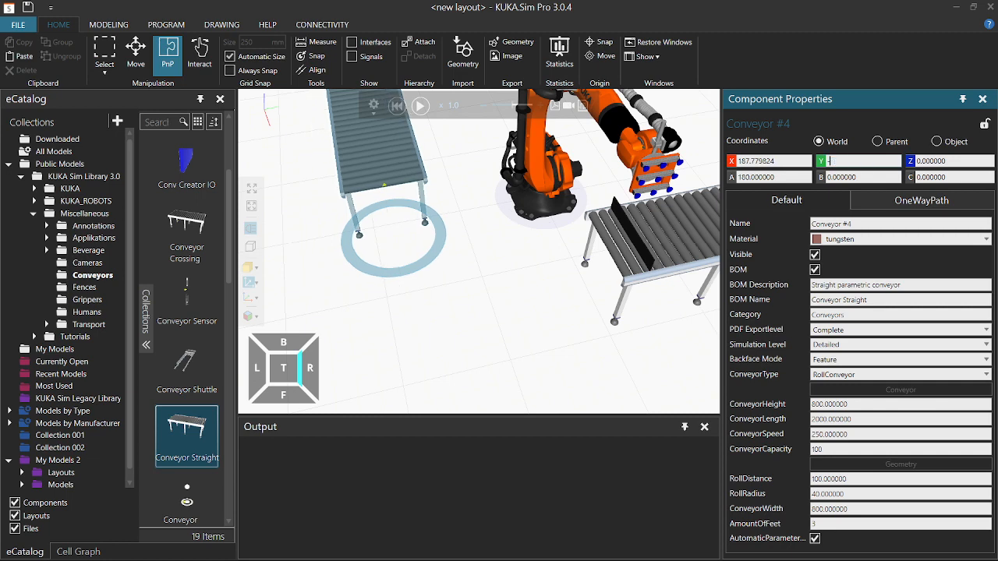
key(Return)
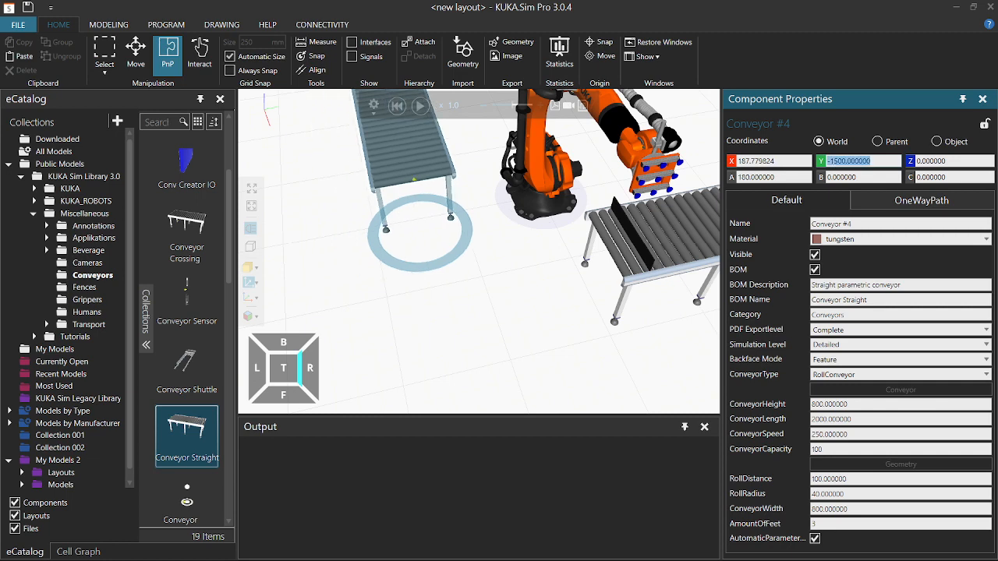
Set Conveyor #4's X position to 0 and view the cell from above.
click(777, 159)
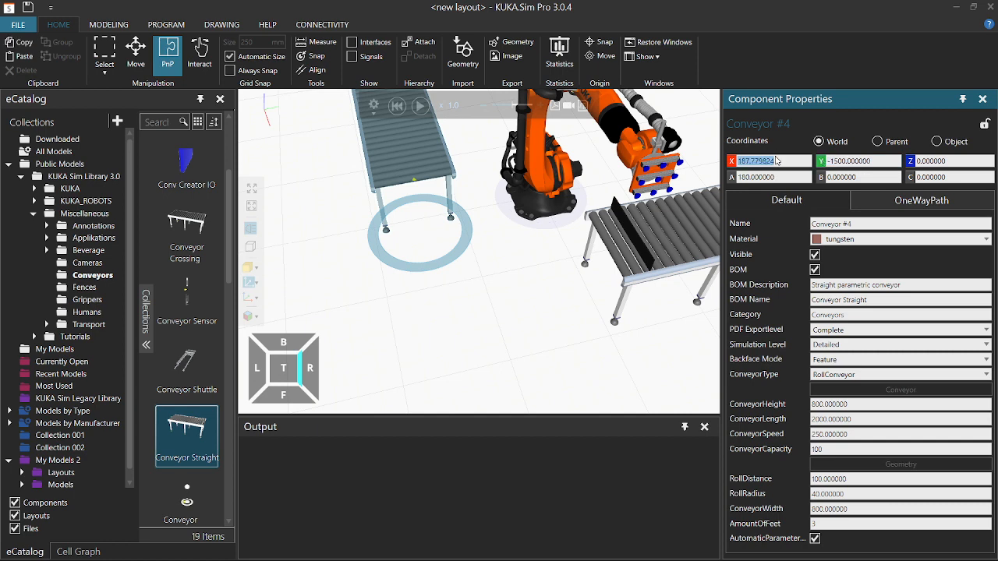
text(0)
key(Return)
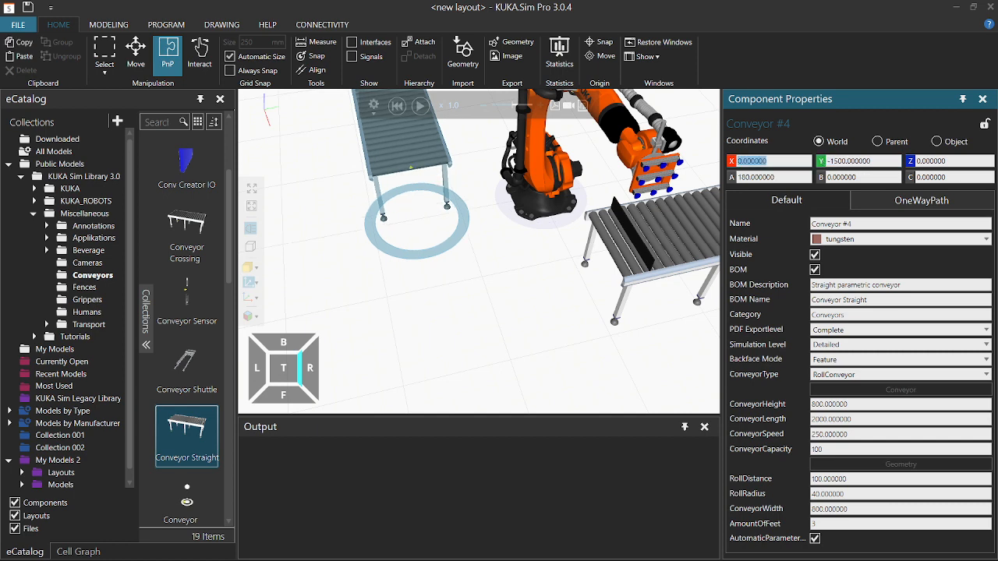
click(505, 256)
right_drag(505, 257, 527, 289)
Zoom and pan the 3D view to centre the robot between both conveyors.
scroll(528, 293, down, 2)
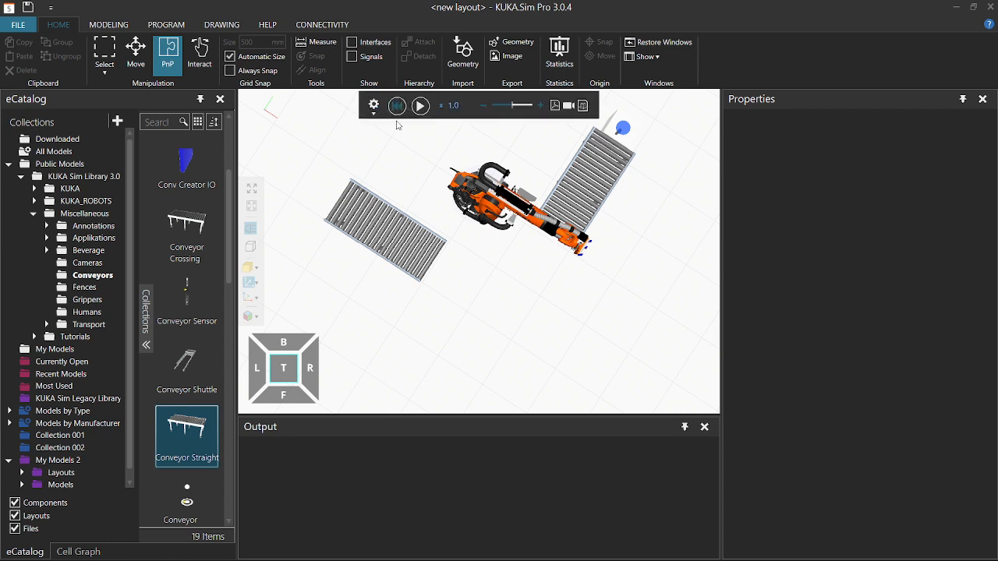
ctrl+right_drag(501, 285, 426, 294)
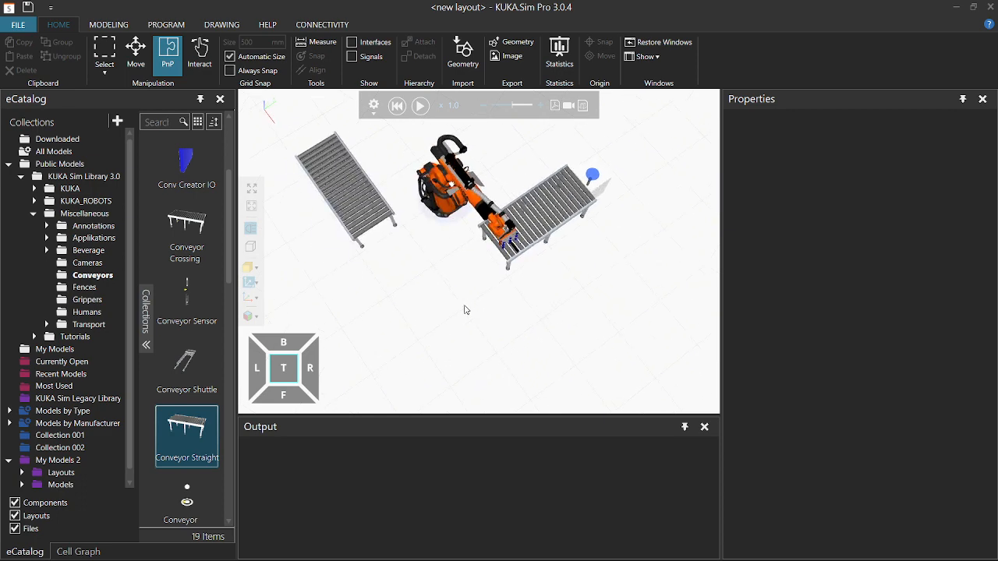
scroll(474, 263, up, 3)
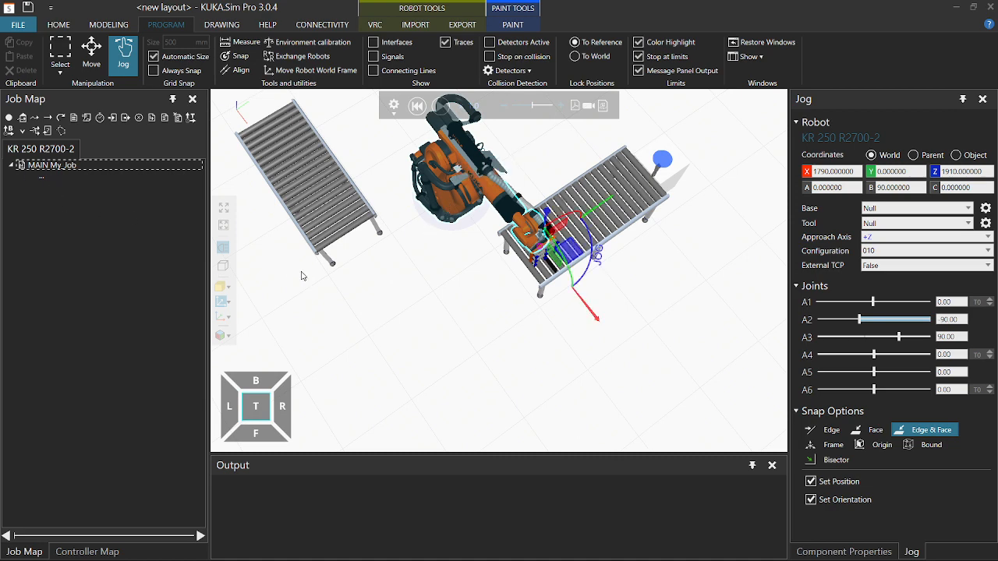
click(305, 231)
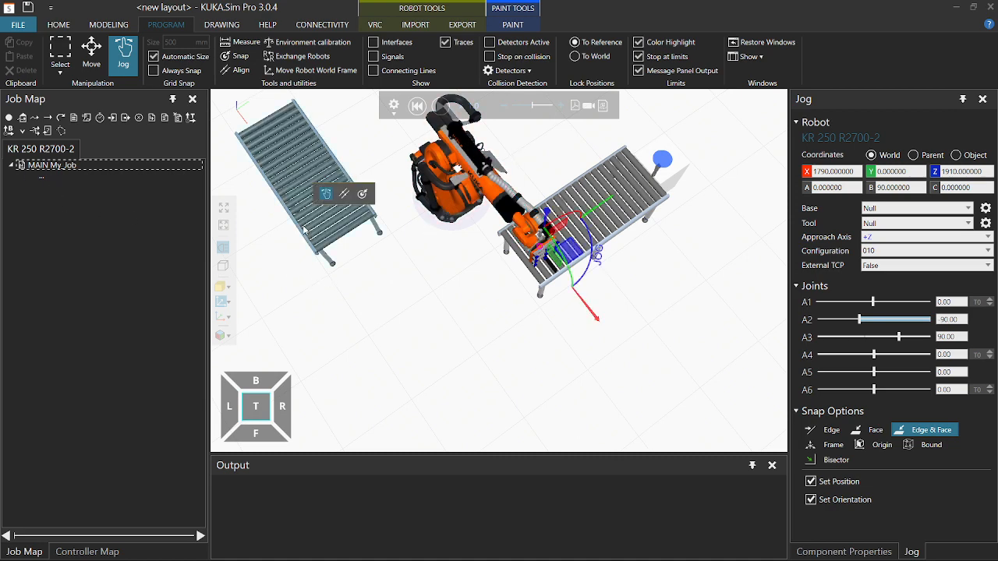
click(449, 191)
right_drag(392, 313, 390, 303)
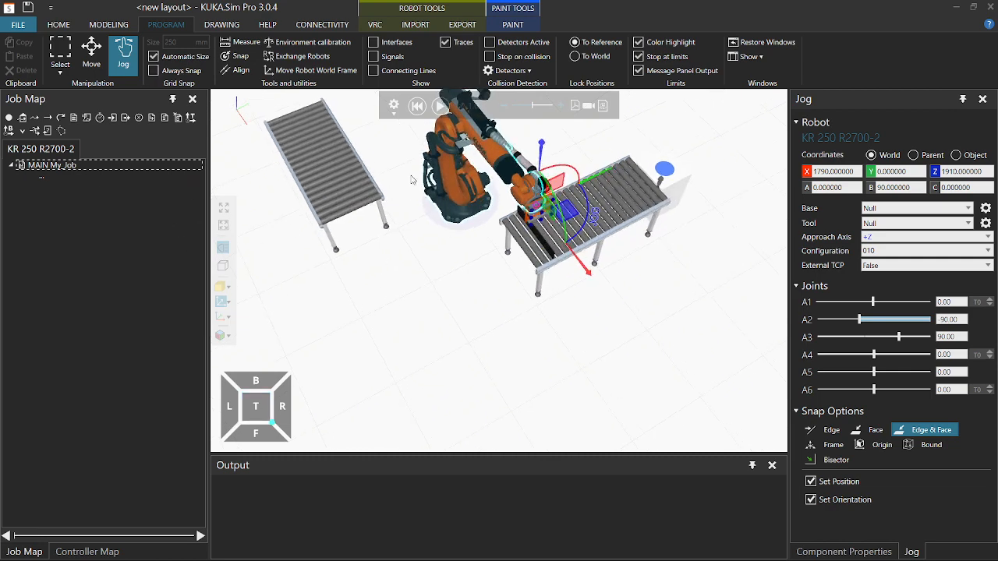
right_drag(407, 205, 413, 322)
scroll(434, 219, up, 3)
scroll(445, 324, up, 2)
scroll(471, 311, up, 2)
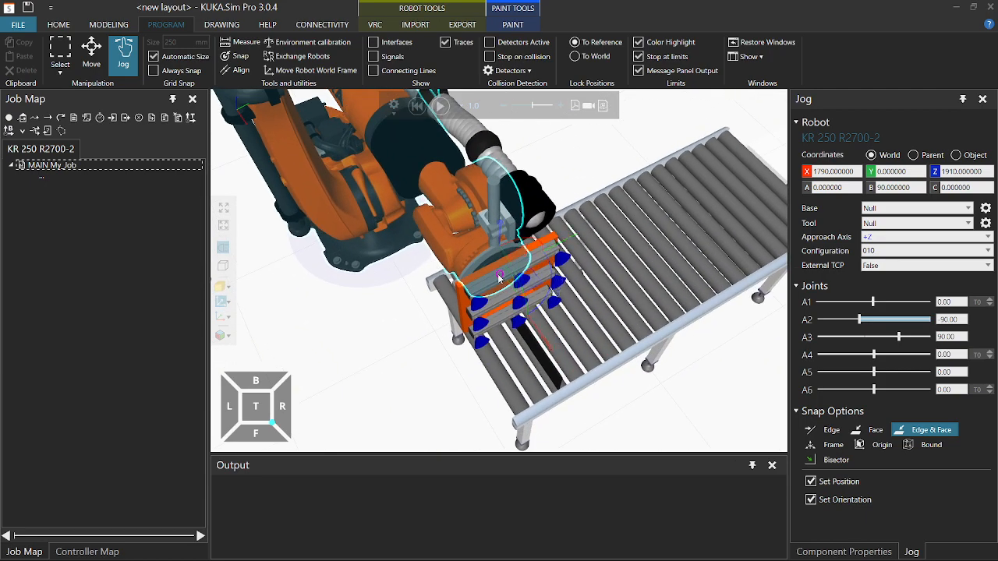
drag(500, 278, 464, 153)
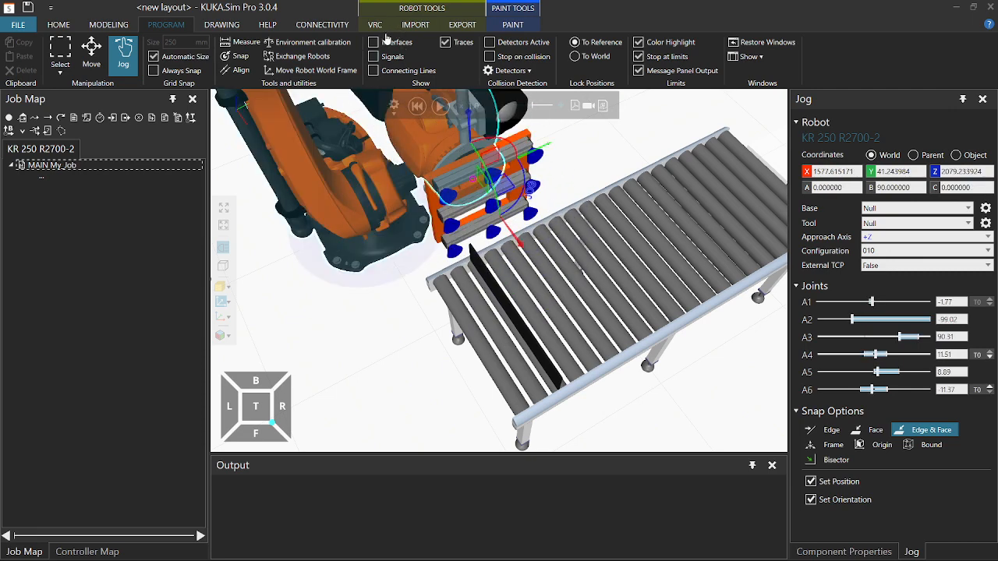
click(418, 106)
right_drag(406, 282, 411, 275)
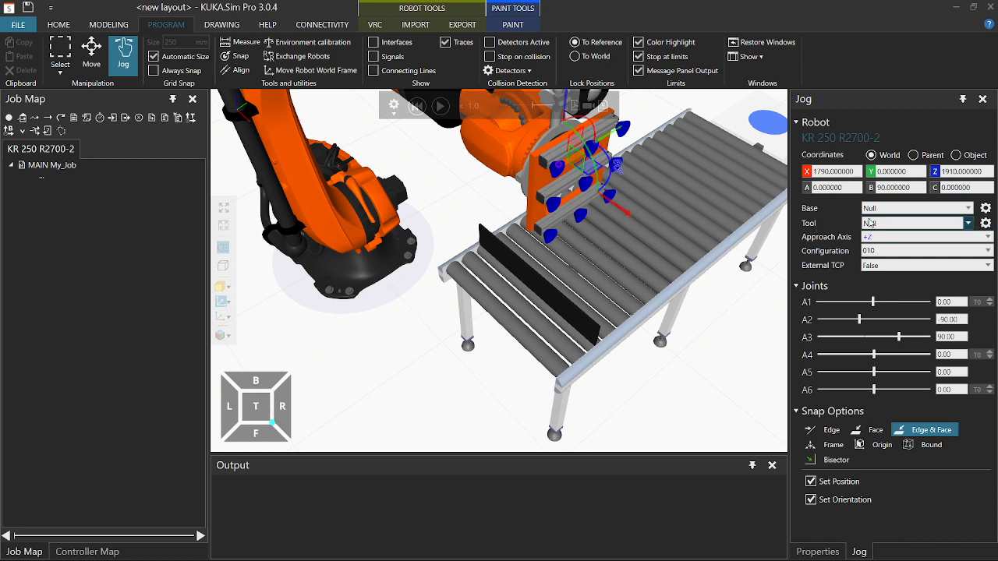
Set the robot's active tool to TOOL_DATA[1] and open its Tool Properties.
click(872, 223)
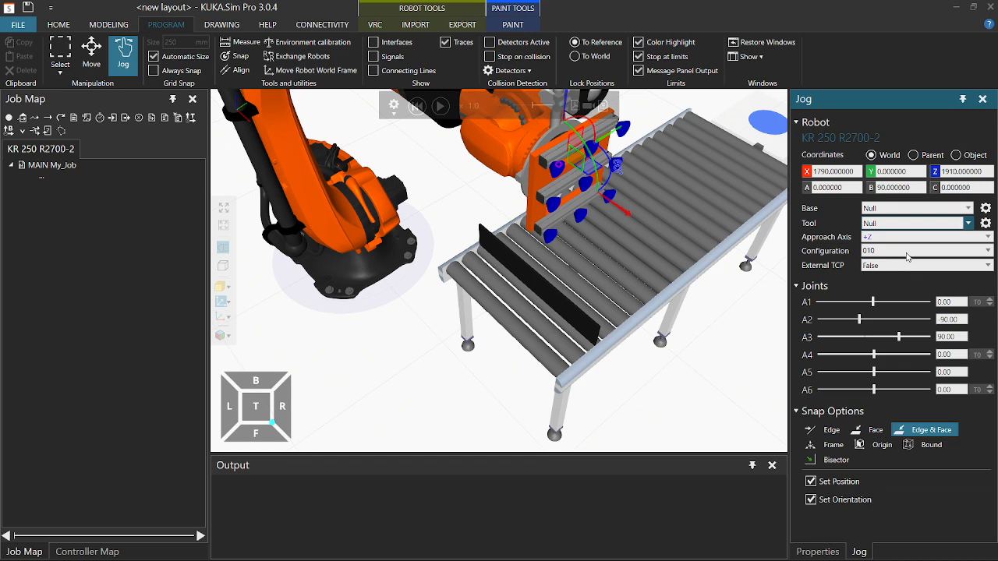
click(901, 252)
click(986, 224)
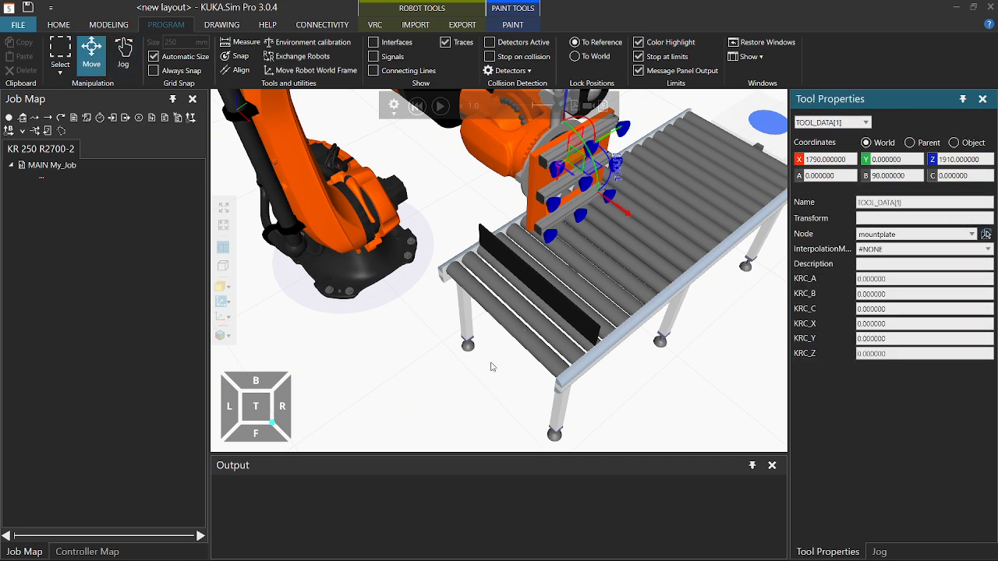
right_drag(475, 343, 483, 260)
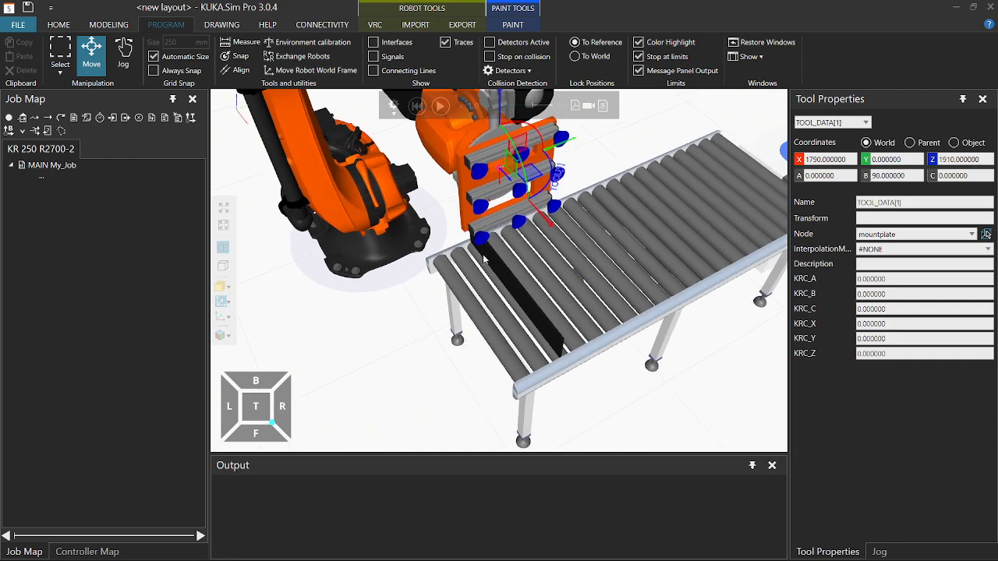
scroll(495, 250, up, 5)
middle_drag(521, 174, 510, 230)
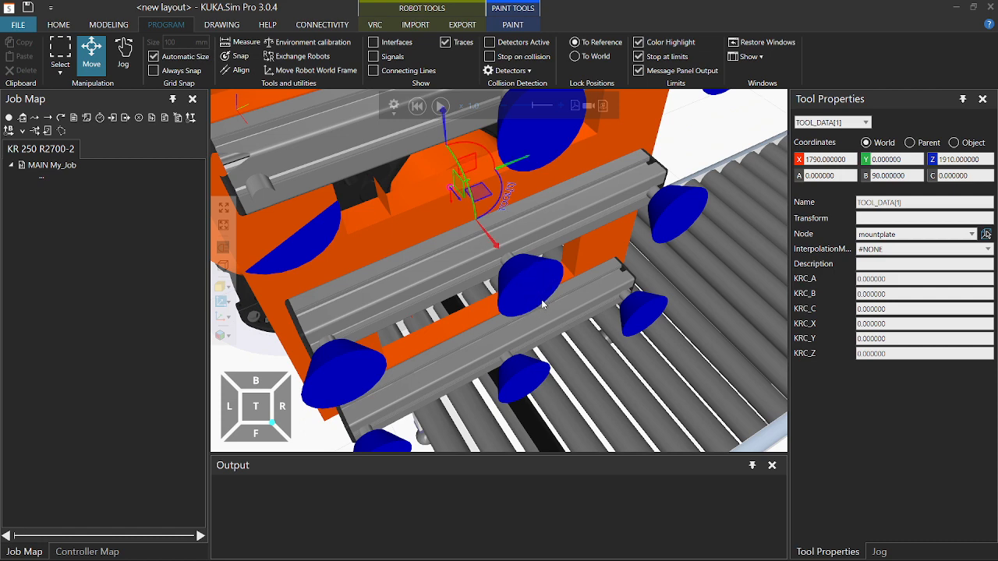
Snap the TOOL_DATA[1] frame to a suction cup's arc centre, giving KRC_Z 110.
click(240, 56)
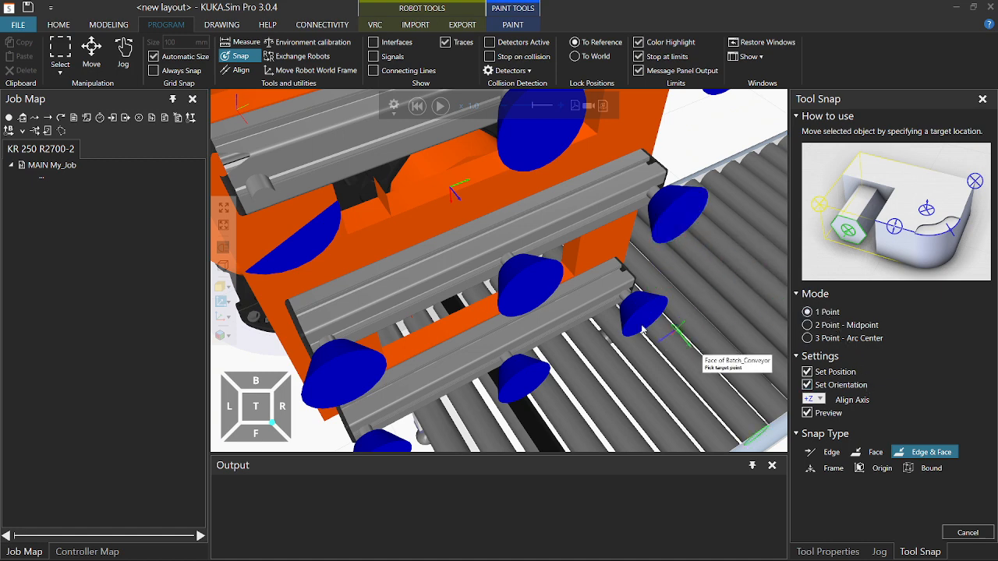
click(531, 293)
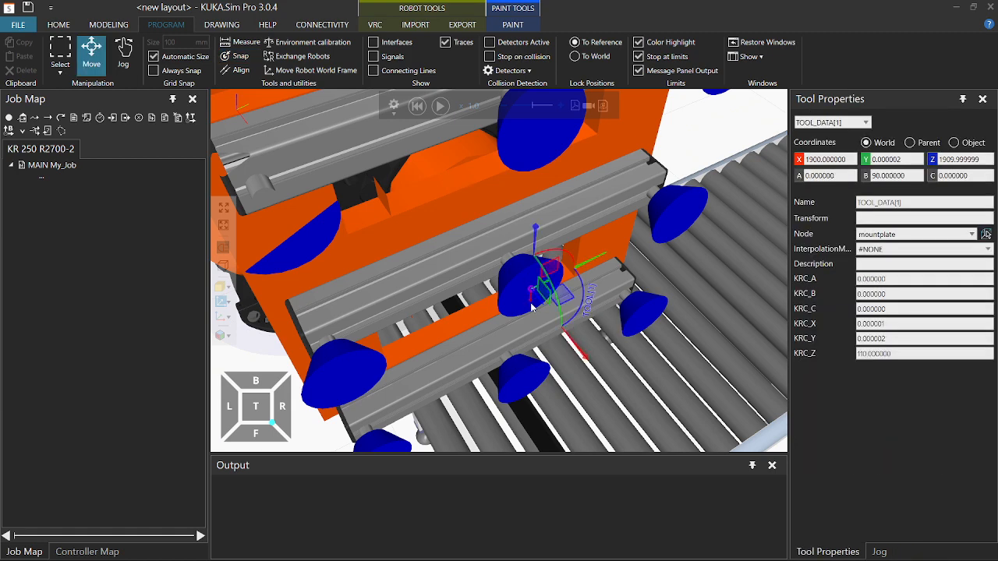
scroll(581, 301, down, 3)
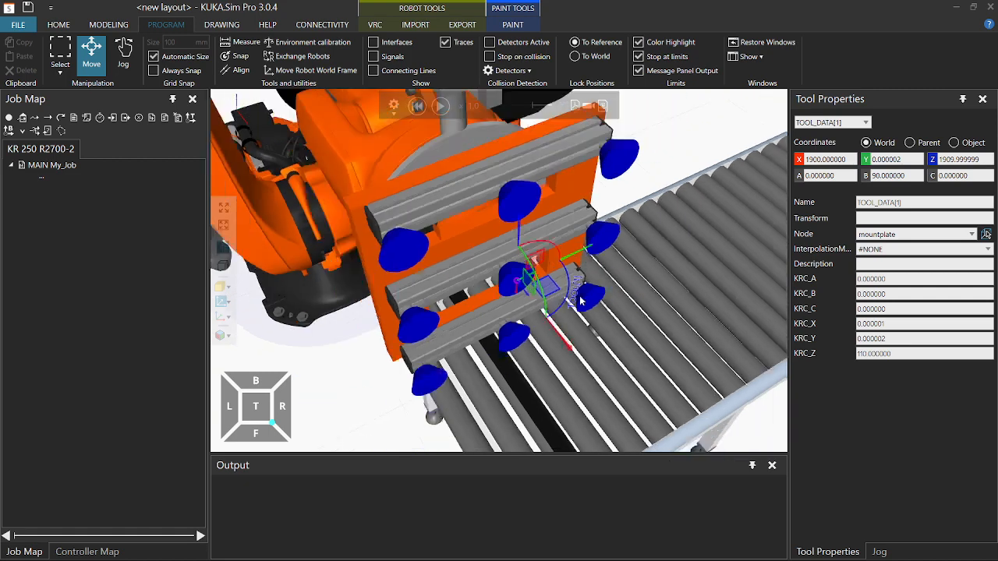
Jog the gripper using the TOOL_DATA[1] frame, then reset the robot to its home pose.
scroll(580, 301, down, 2)
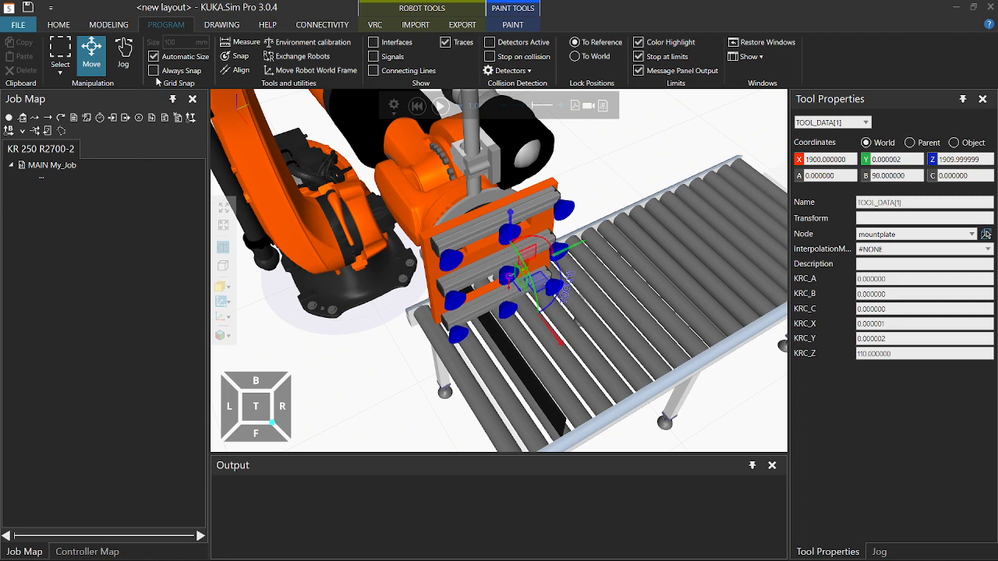
click(124, 52)
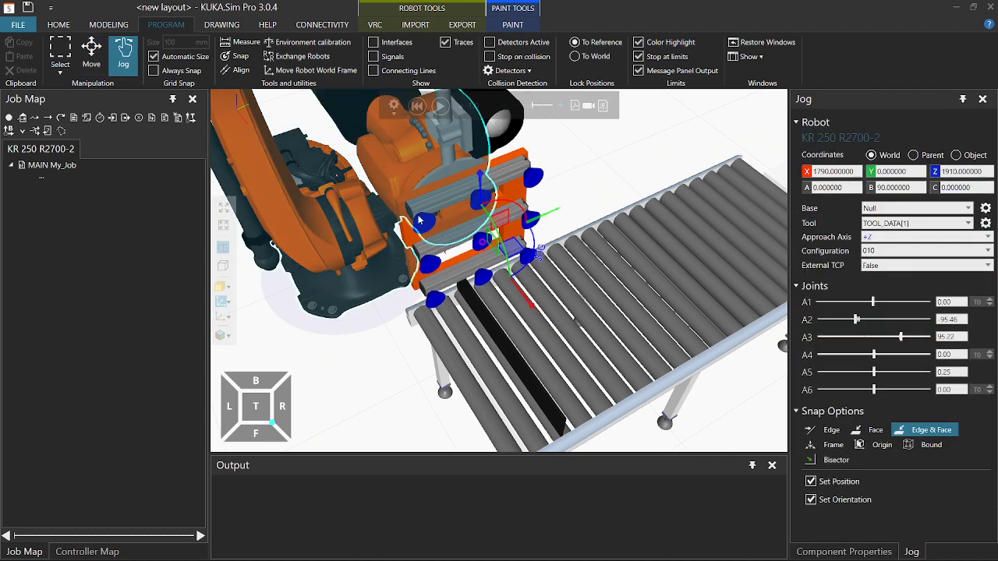
drag(489, 252, 489, 202)
scroll(483, 187, down, 3)
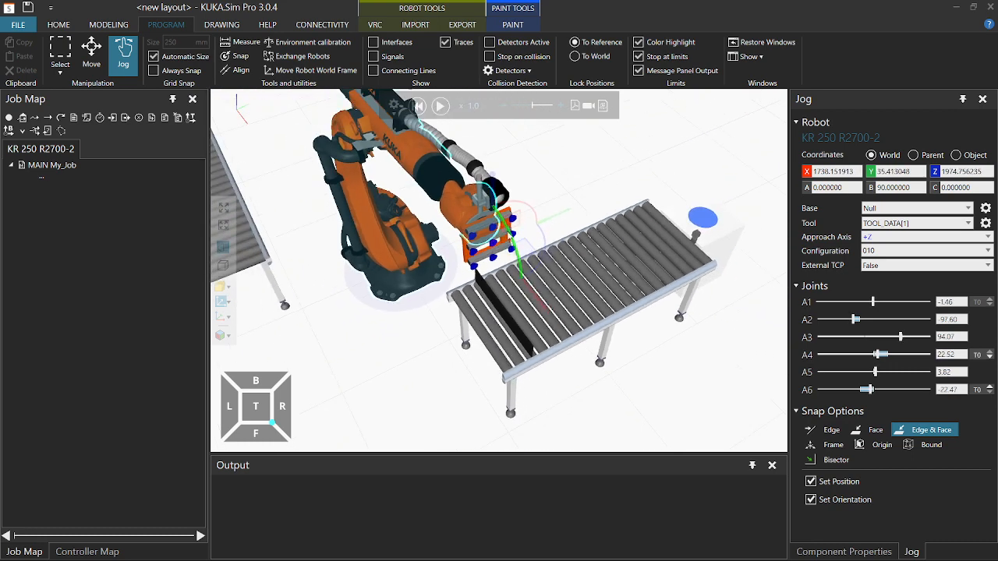
click(417, 107)
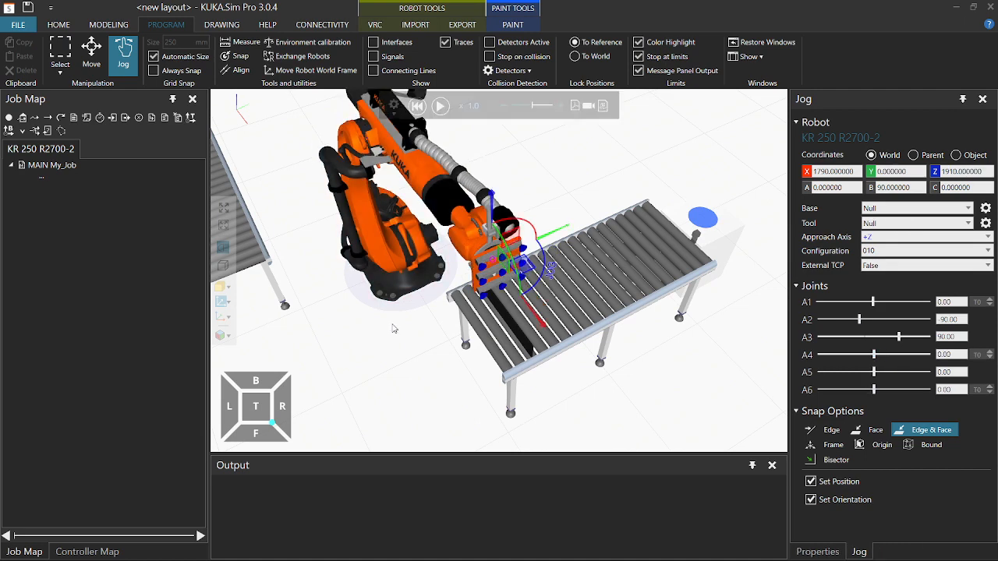
scroll(385, 373, down, 5)
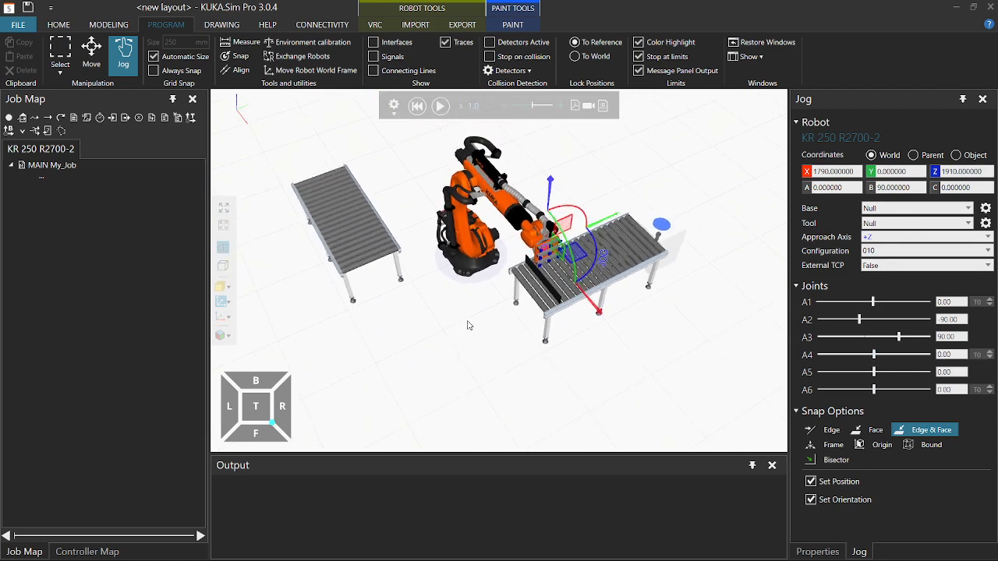
middle_drag(484, 307, 474, 335)
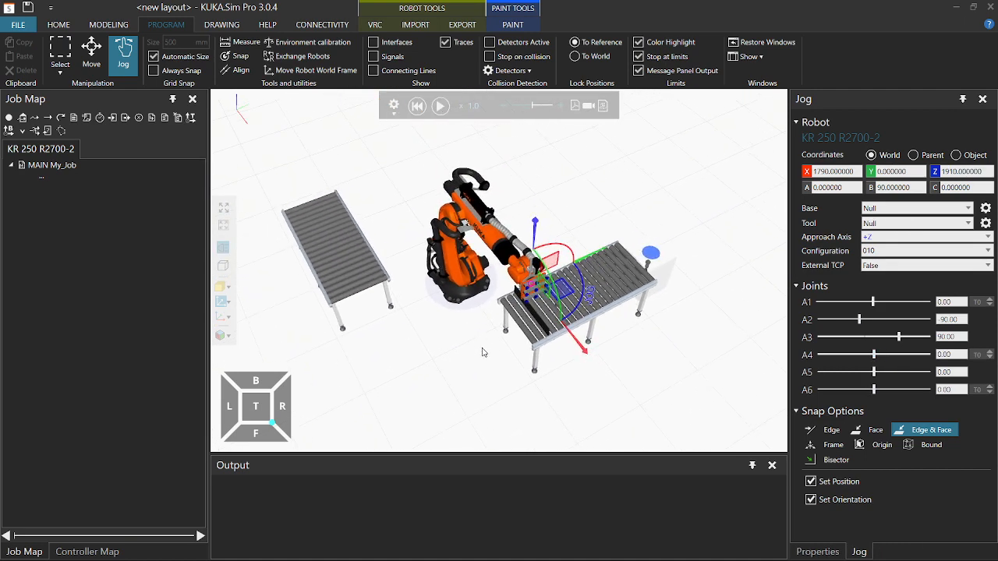
right_drag(590, 208, 552, 197)
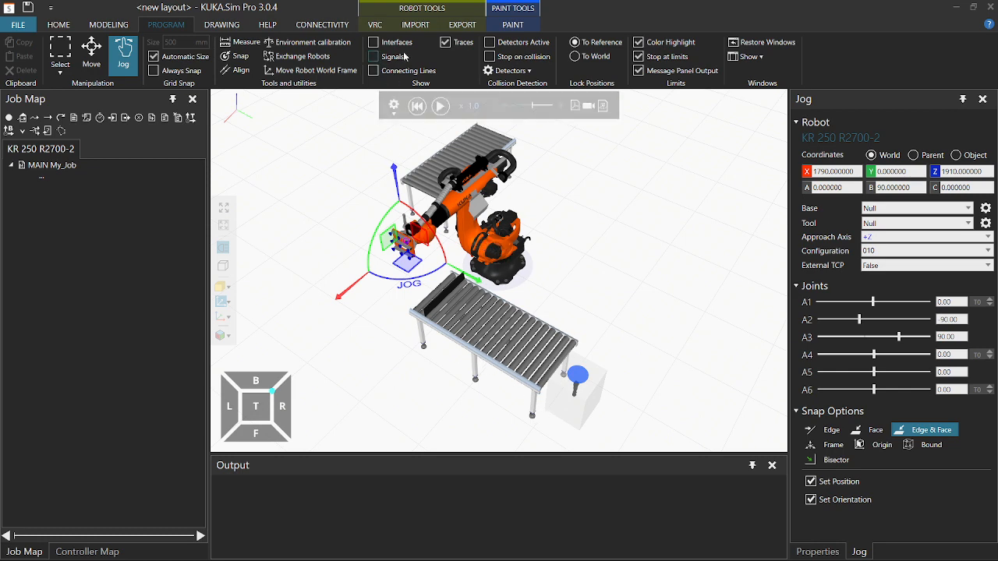
Show the components' signal connections and expand the Batch_Conveyor signal panel.
click(372, 57)
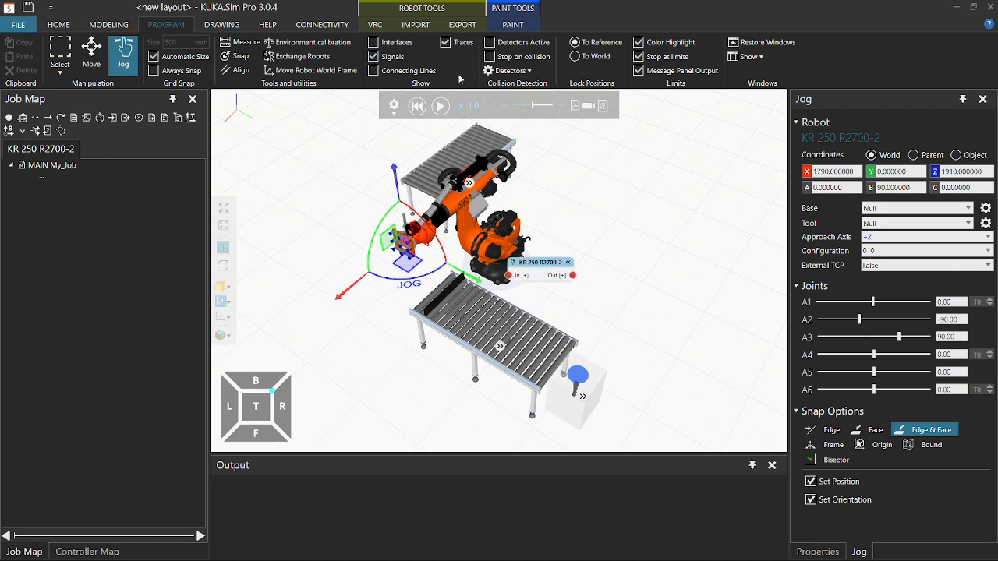
click(478, 248)
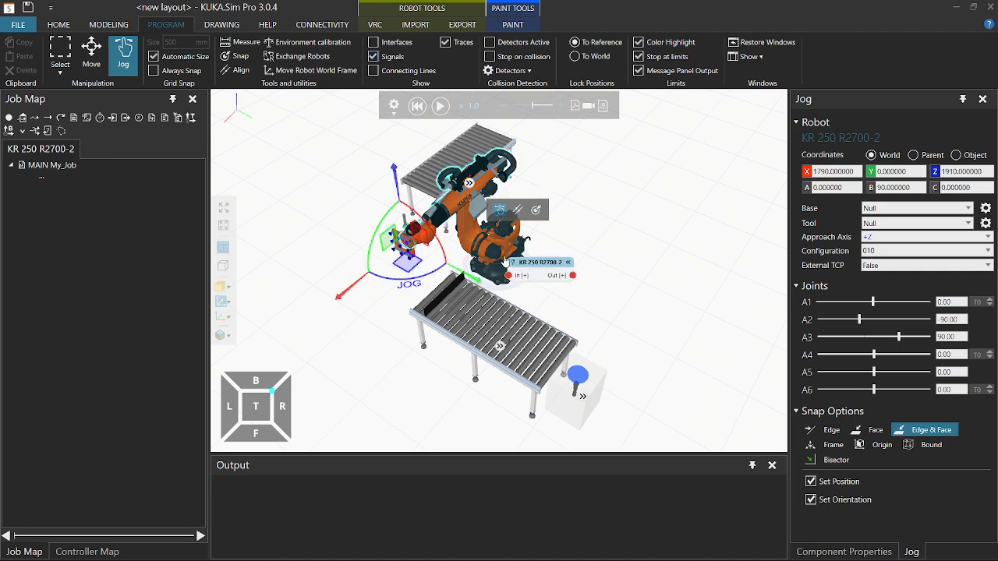
scroll(542, 297, up, 5)
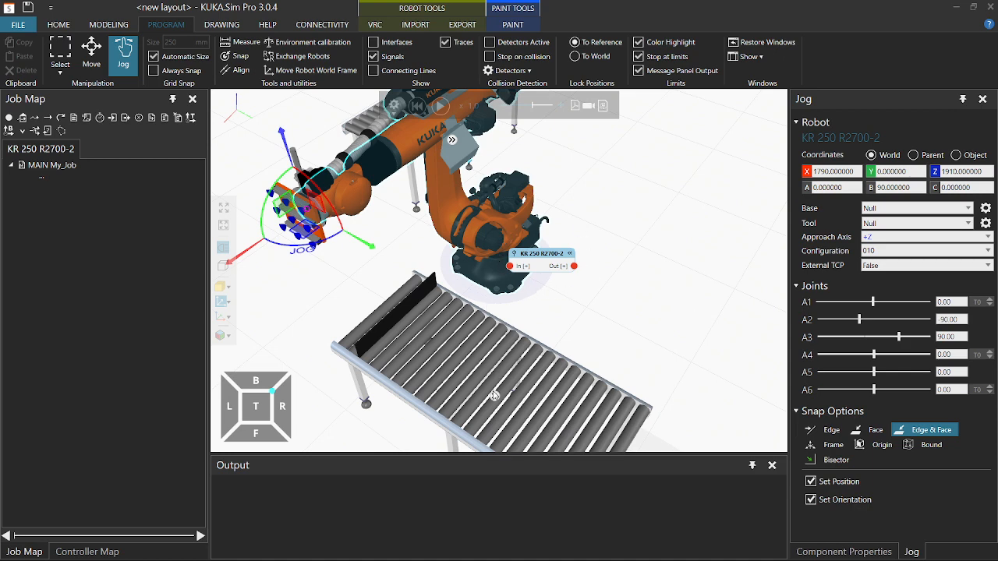
click(494, 396)
Link BatchReadySignal to the robot's In port and run the cell until a box arrives.
drag(522, 400, 455, 322)
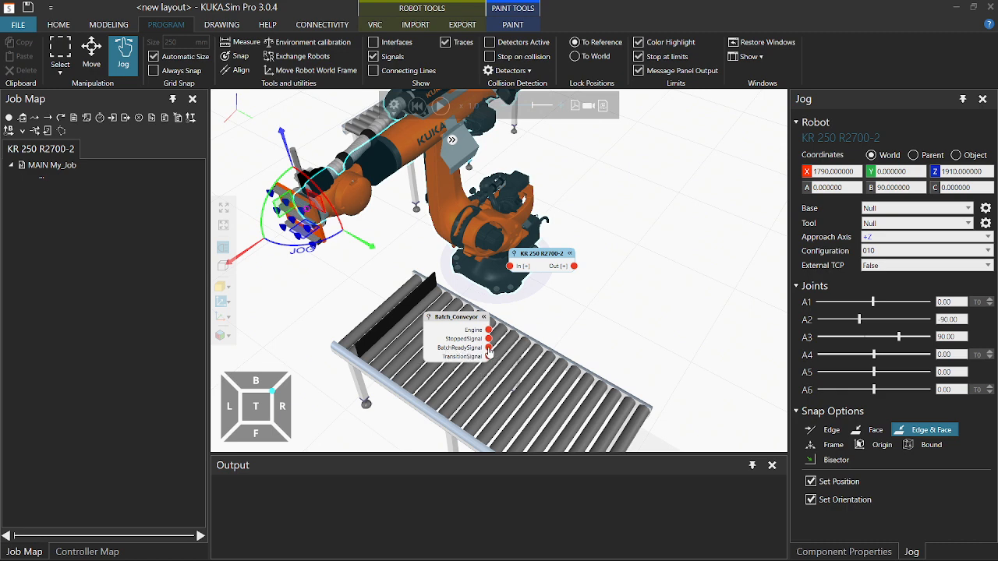
drag(489, 349, 510, 266)
drag(489, 348, 508, 270)
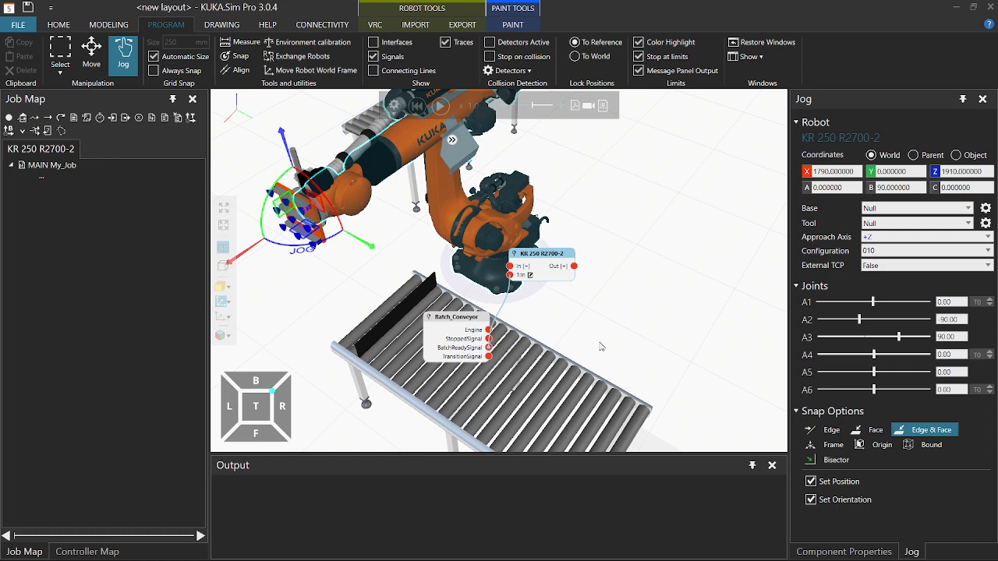
click(440, 106)
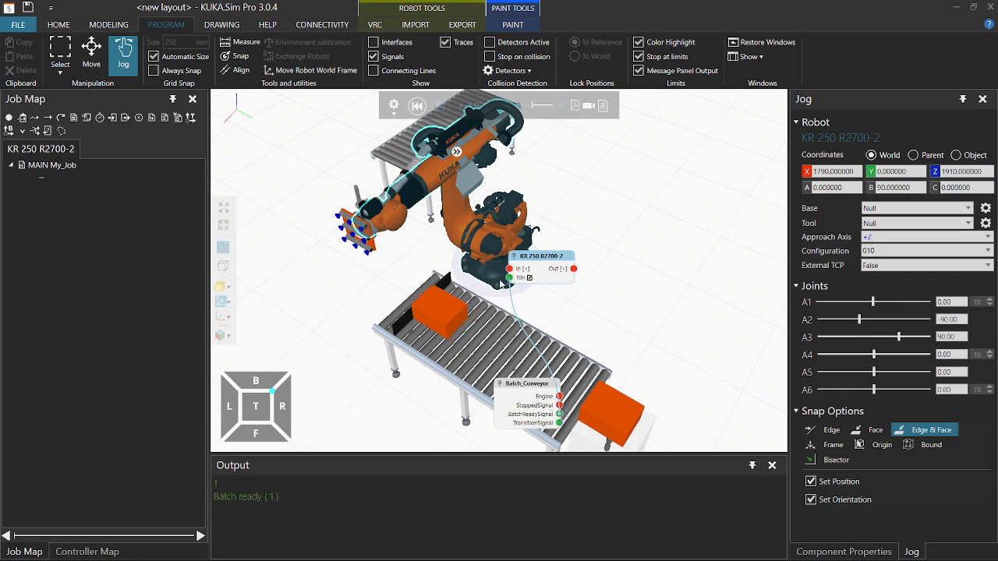
Pause and reset the simulation, clearing the boxes and returning the feeder to the conveyor end.
click(443, 106)
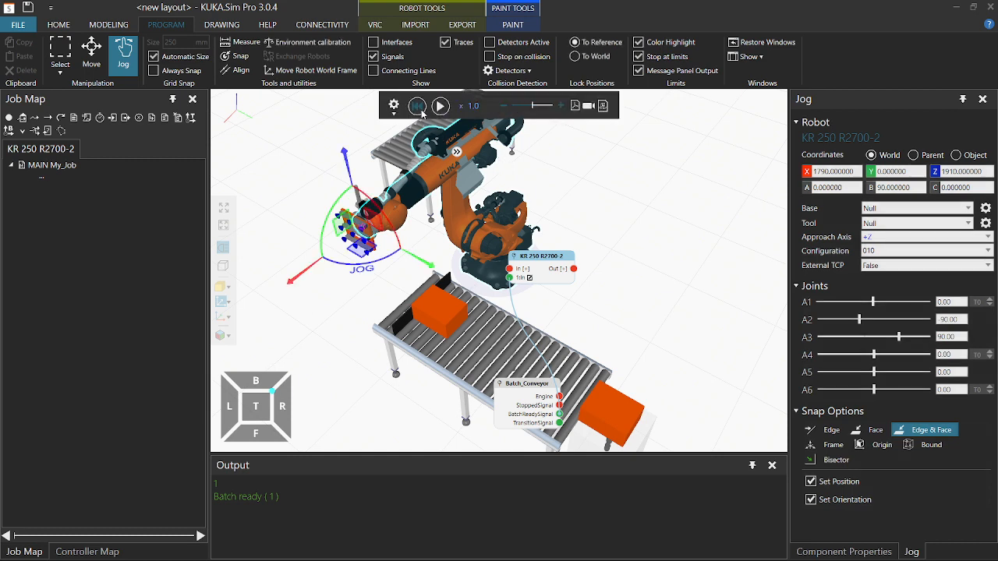
click(421, 110)
right_drag(330, 314, 343, 314)
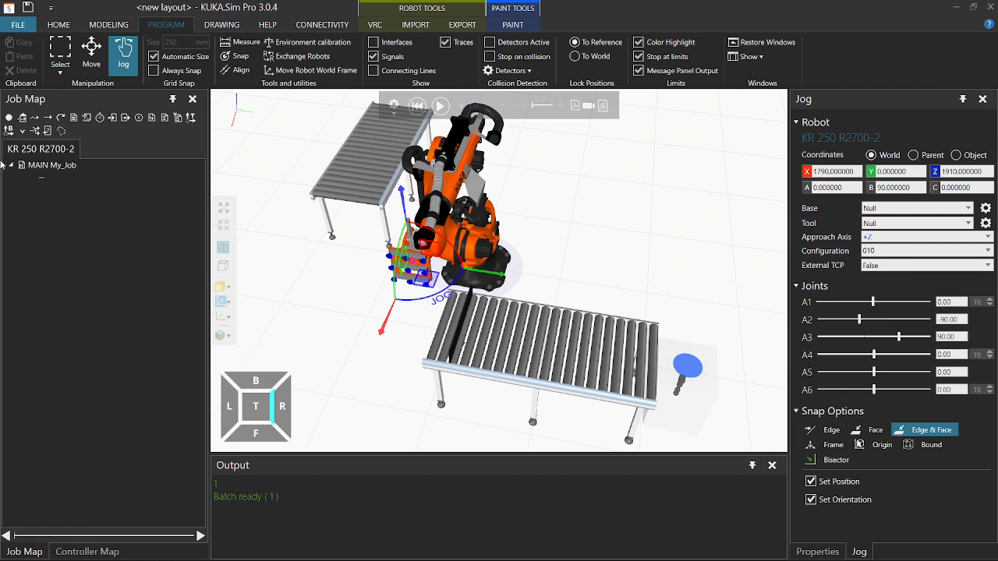
Make TOOL_DATA[1] the active tool and add PTP HOME to MAIN My_Job.
click(875, 224)
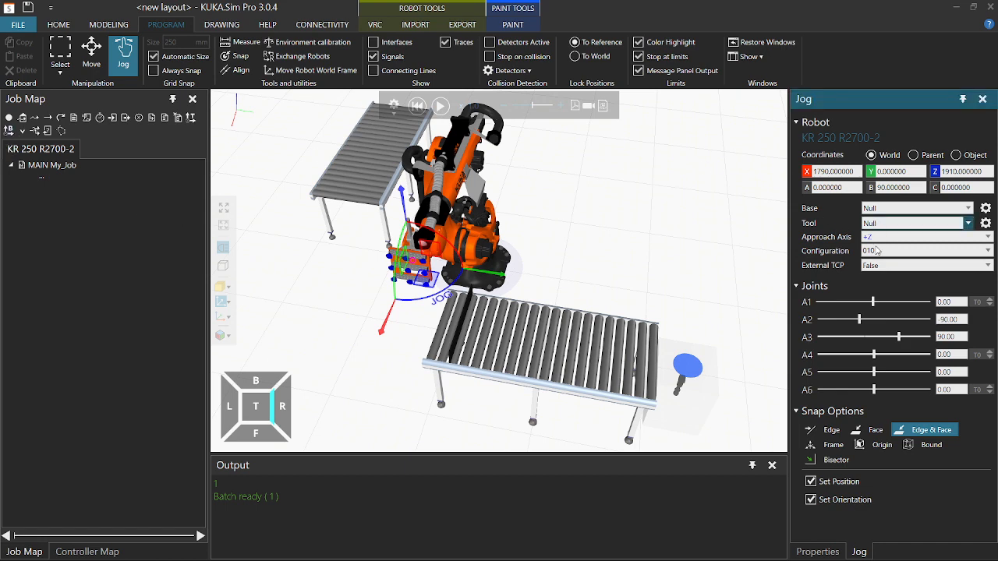
click(877, 247)
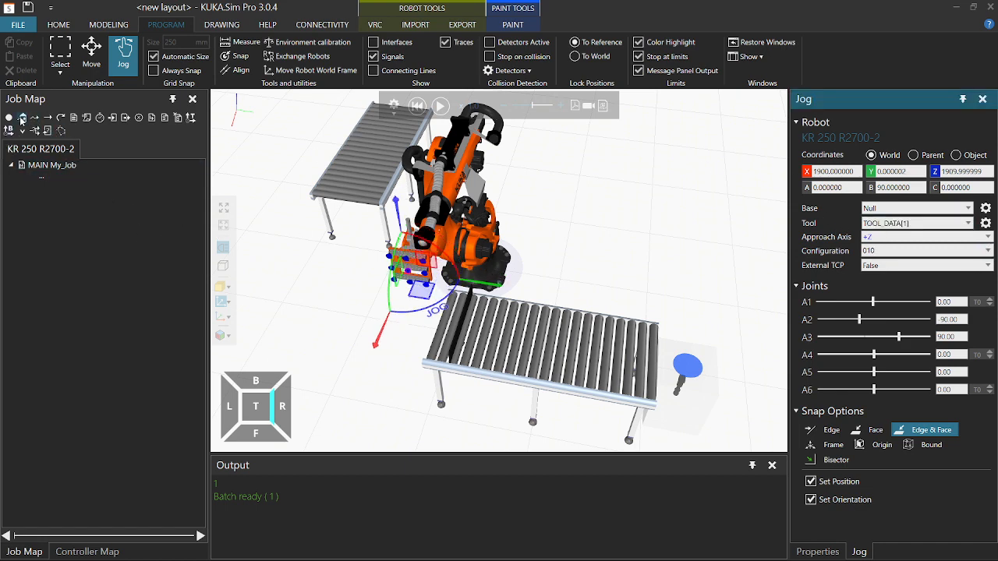
click(22, 118)
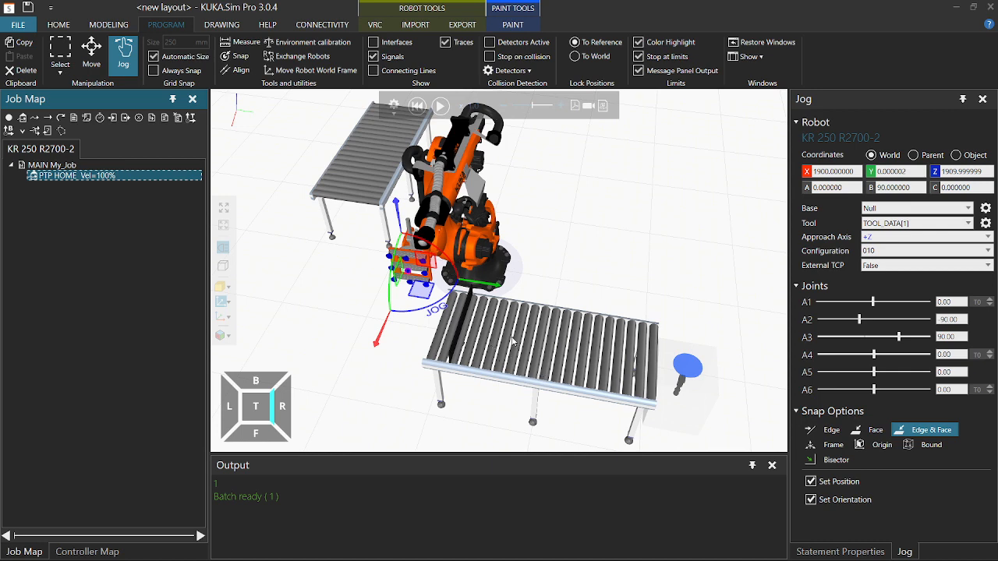
Run the simulation until a box reaches the robot end, then pause it.
click(440, 107)
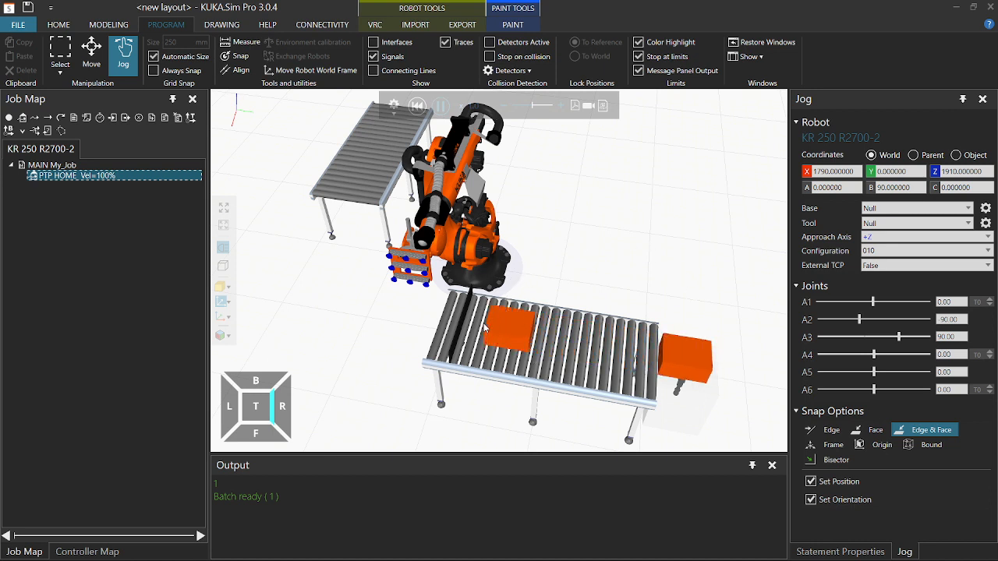
click(442, 110)
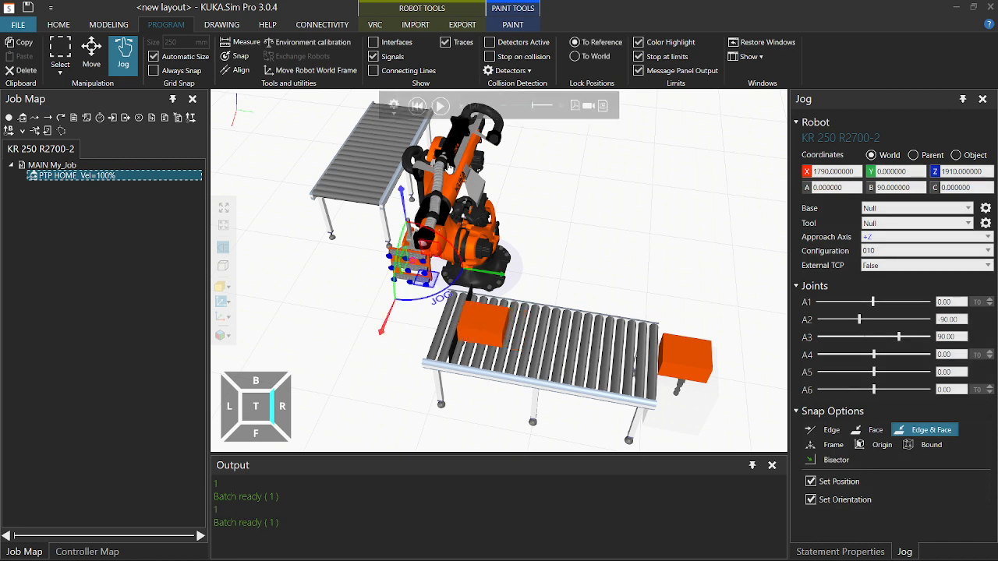
scroll(458, 352, up, 1)
scroll(459, 350, up, 3)
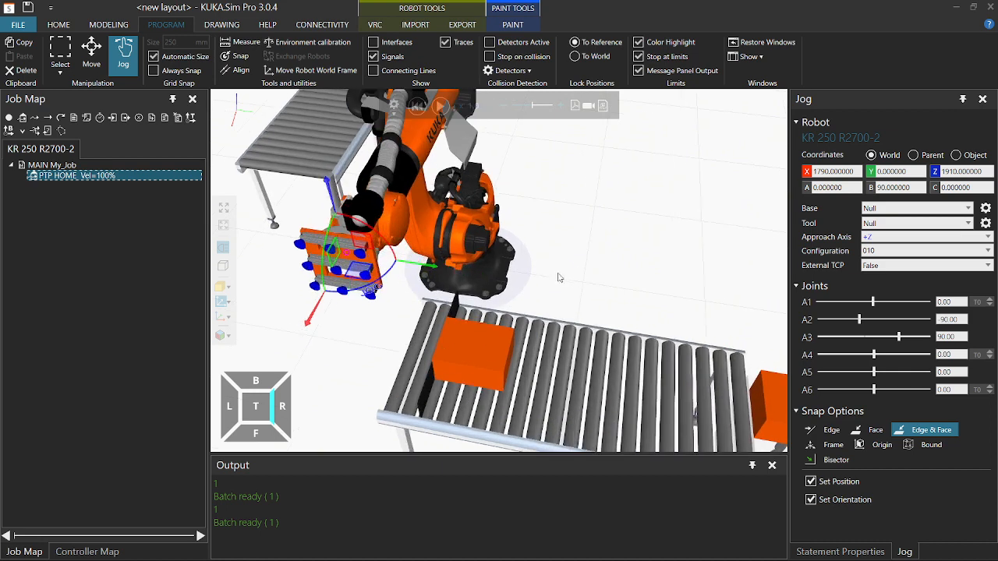
With TOOL_DATA[1] active, jog the vacuum gripper onto the top of the box.
middle_drag(558, 276, 621, 236)
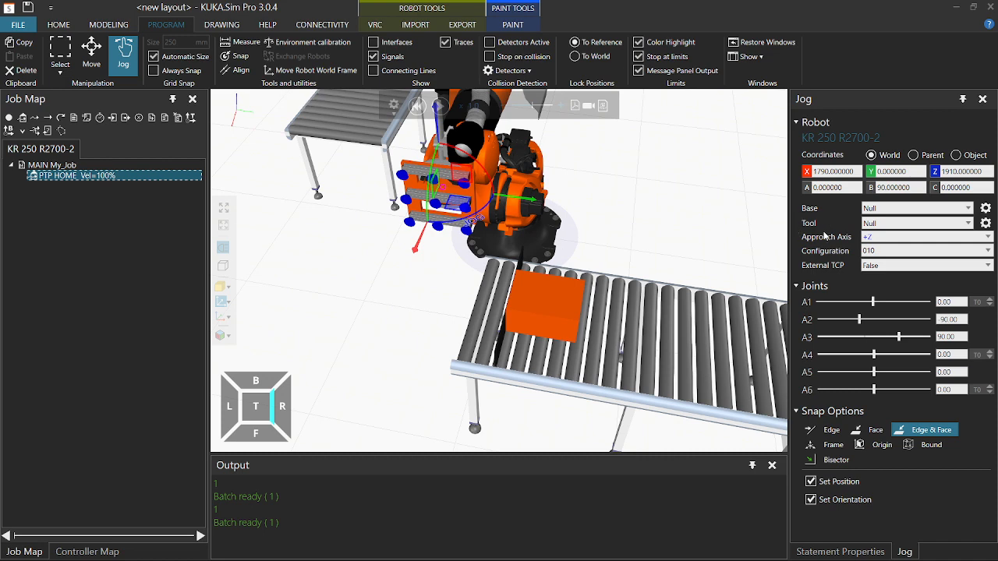
click(885, 251)
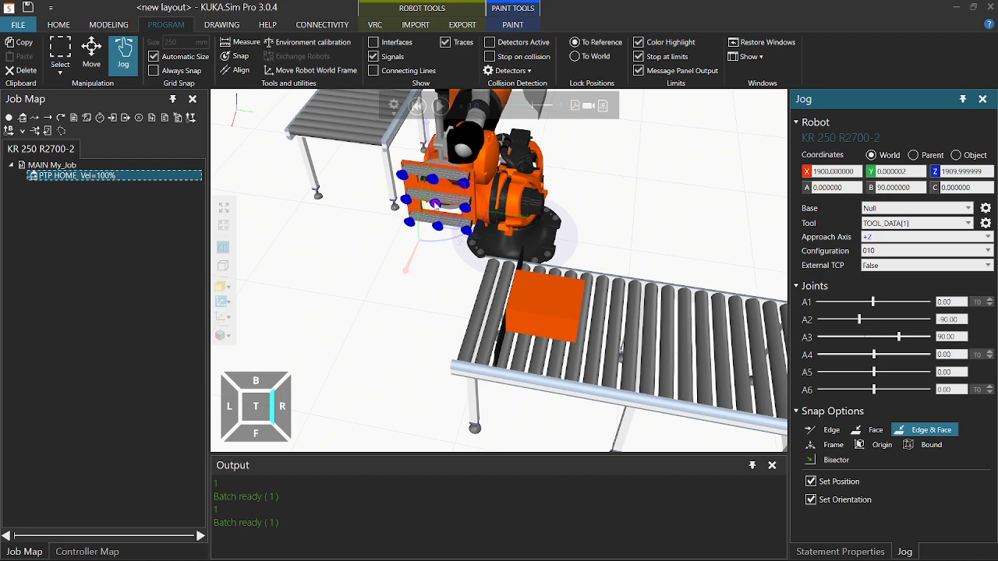
drag(438, 208, 549, 296)
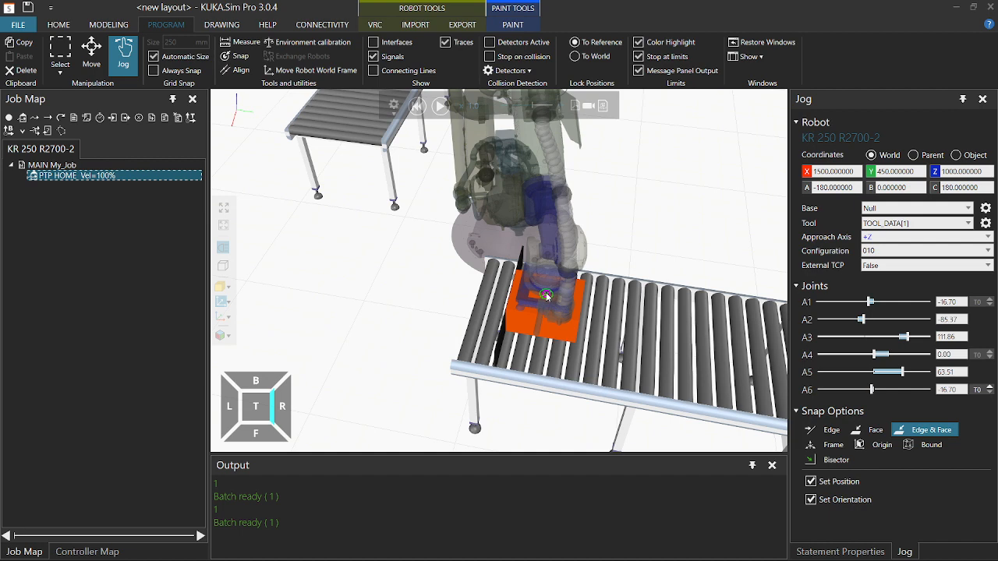
drag(546, 296, 547, 297)
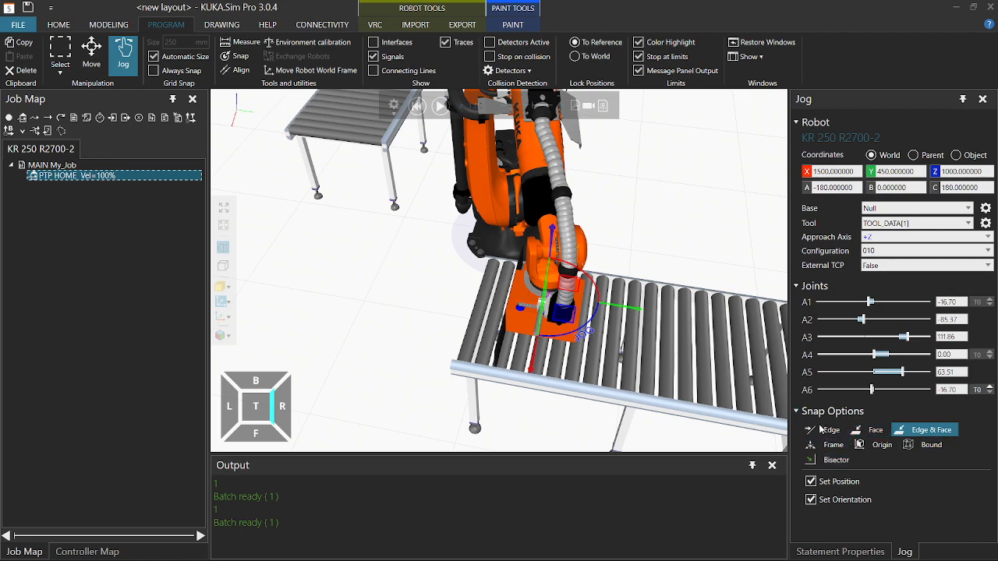
right_drag(425, 327, 402, 270)
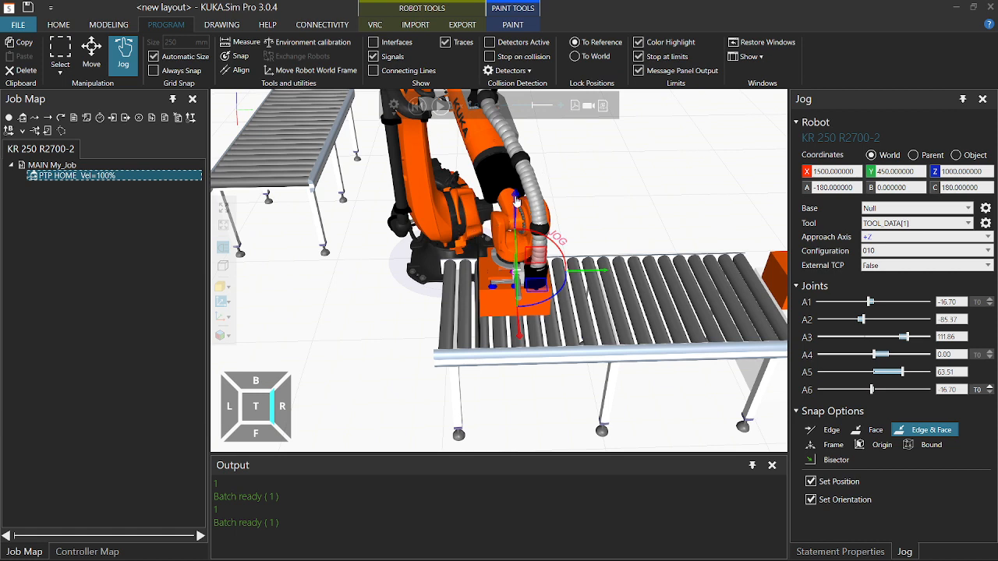
Raise the gripper to Z 1100, unwind axis A6, and record it as PTP P1.
click(944, 172)
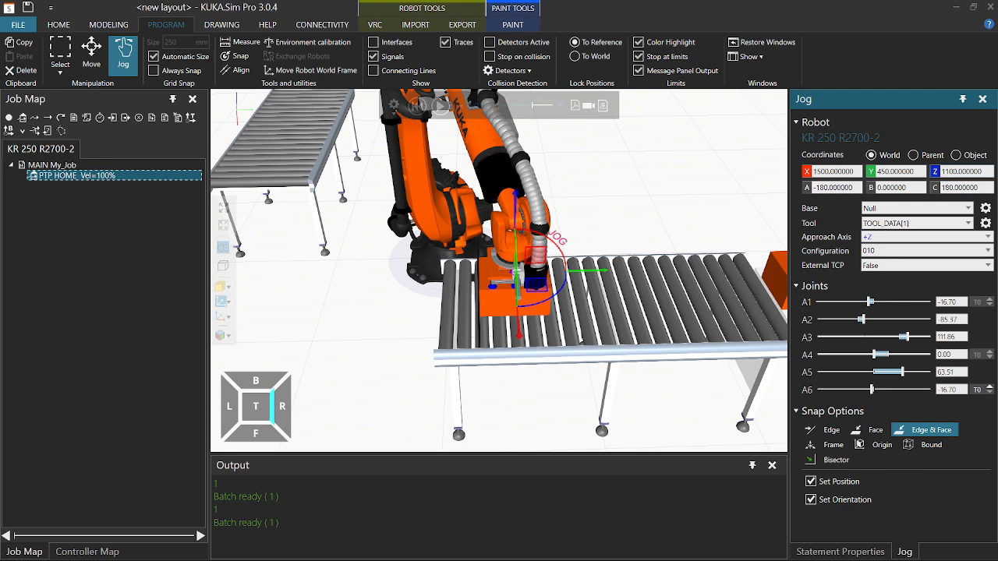
key(Return)
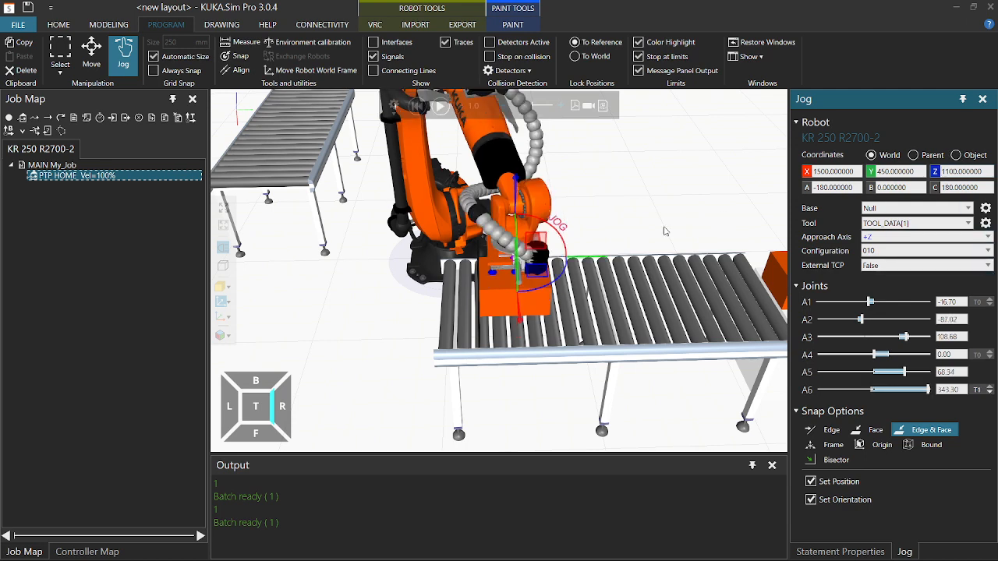
right_drag(396, 297, 394, 275)
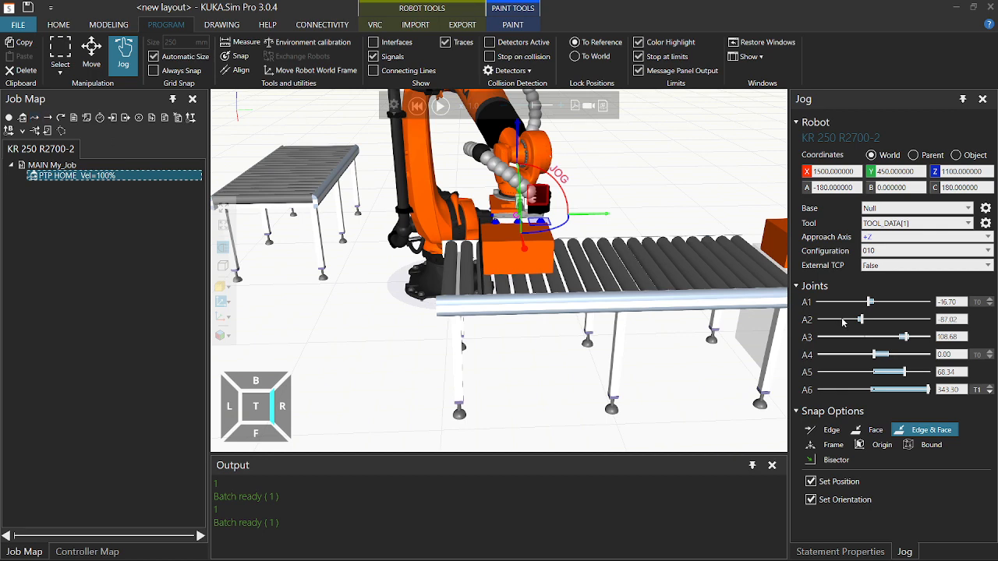
click(990, 393)
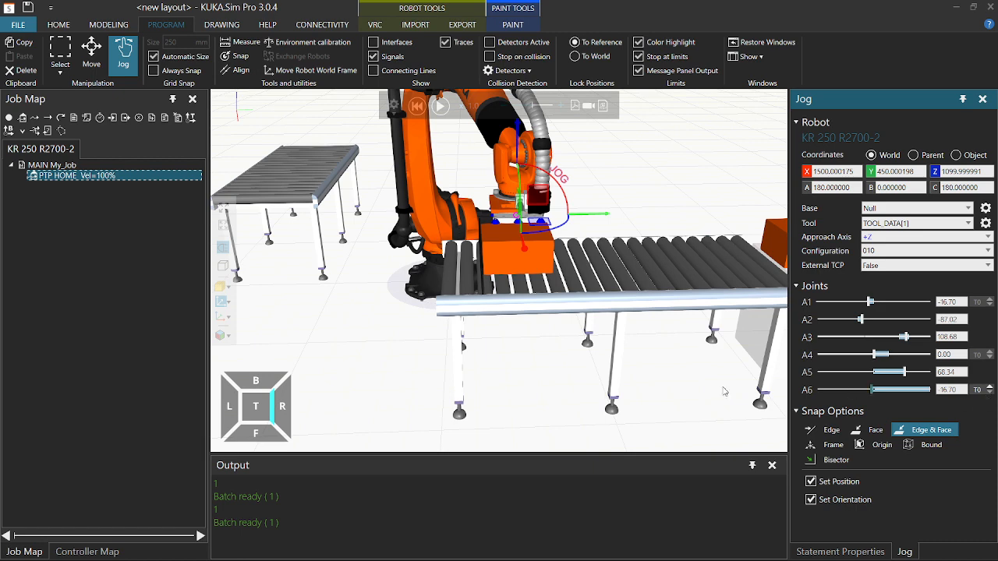
click(36, 118)
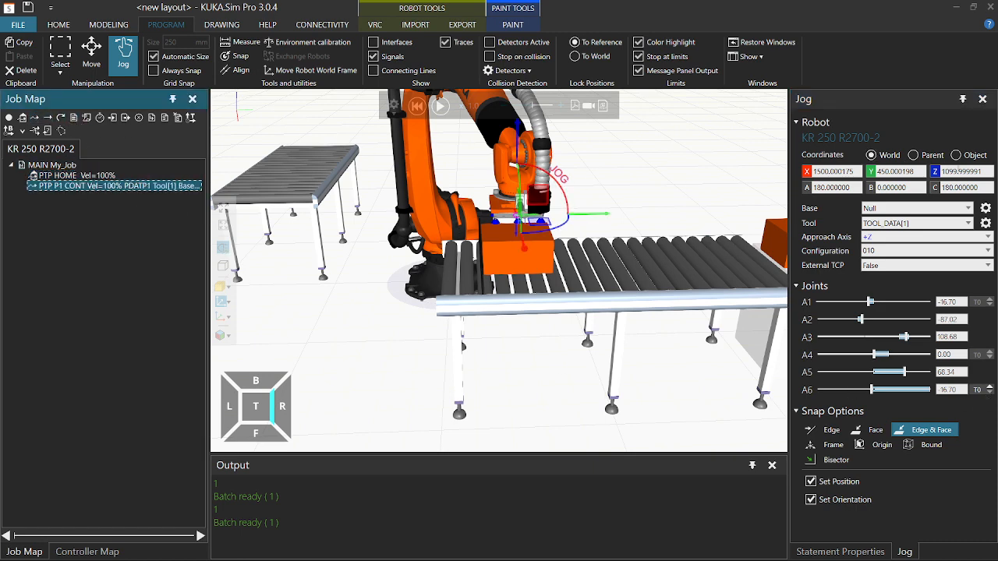
Lower the gripper to Z 1000 and record it as a LIN P2 move.
click(946, 170)
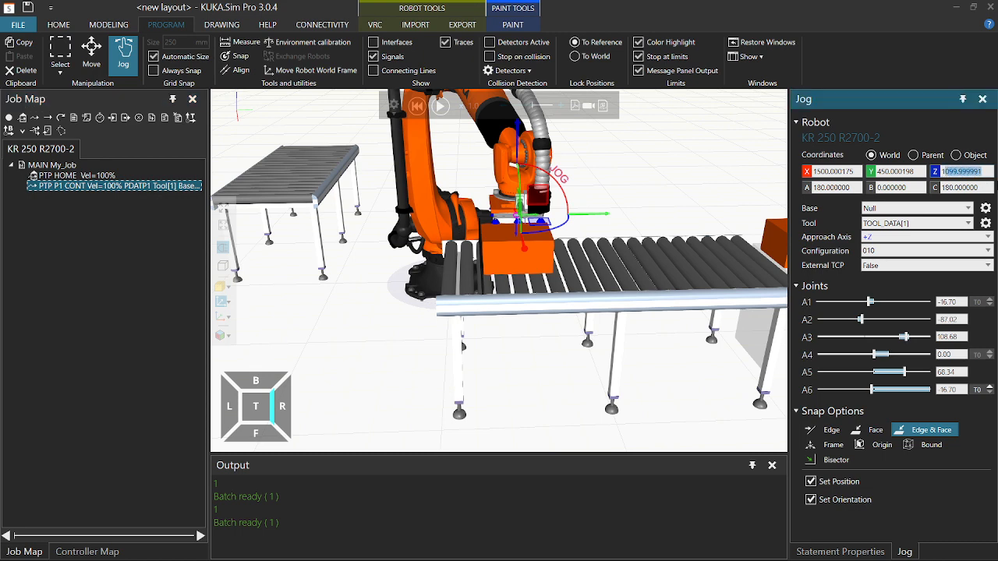
text(1000)
key(Return)
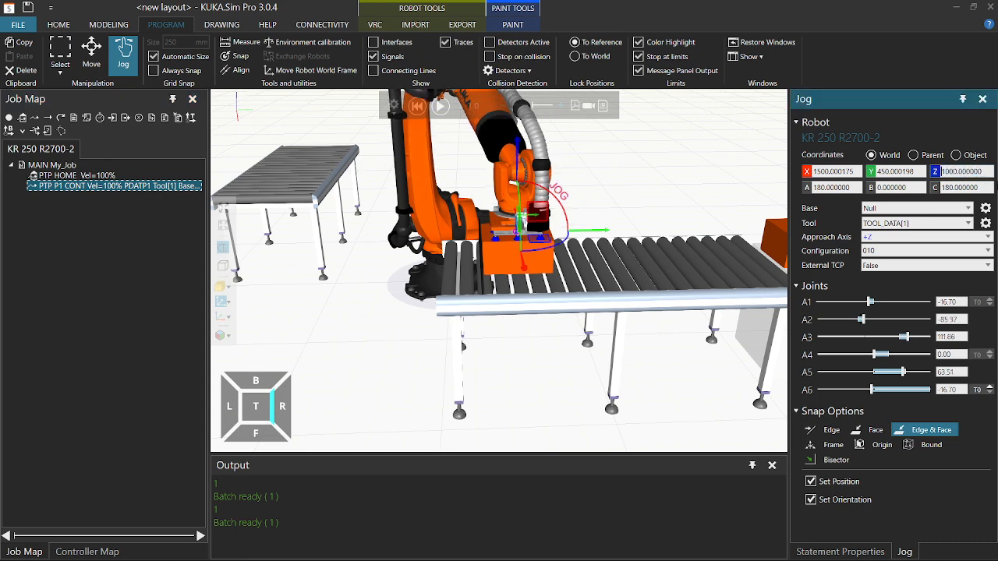
click(49, 120)
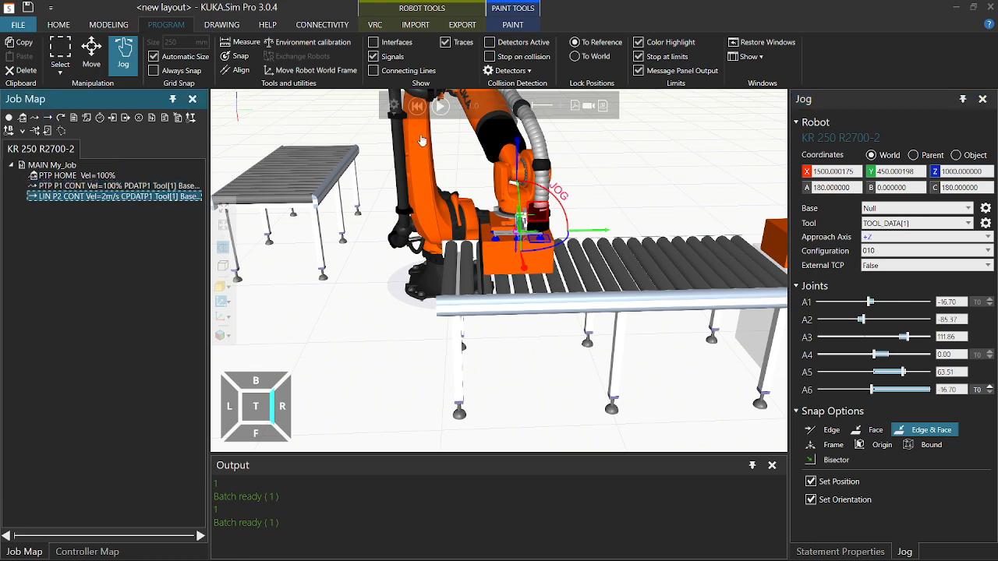
Reset, test-run, and reset the simulation again so the conveyor is empty.
click(417, 109)
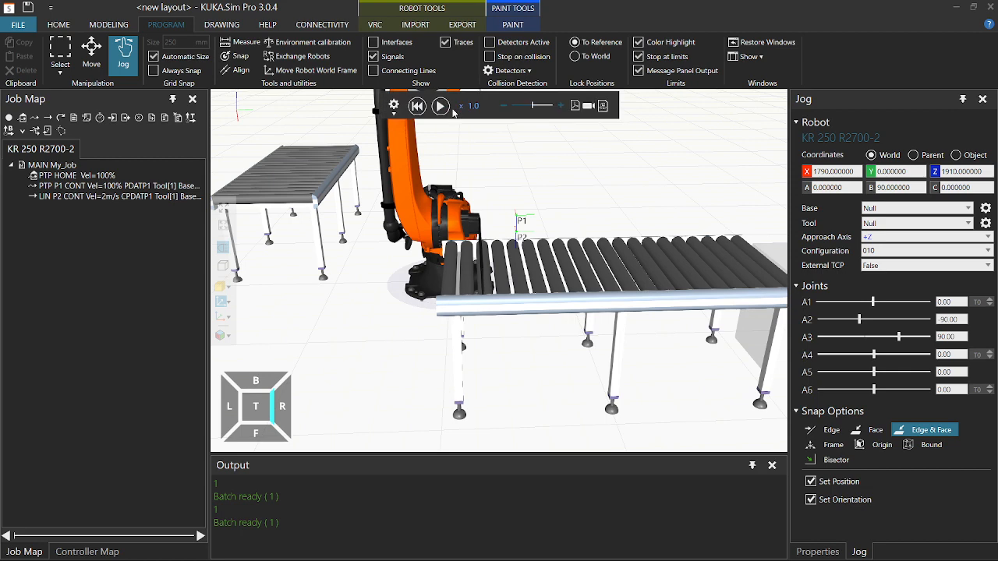
middle_drag(565, 179, 497, 227)
click(440, 106)
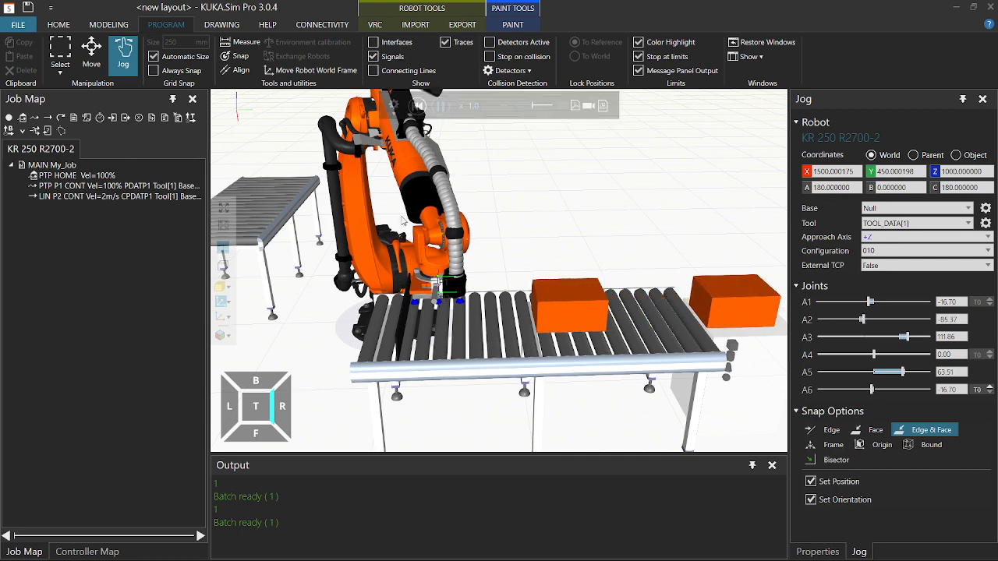
click(417, 106)
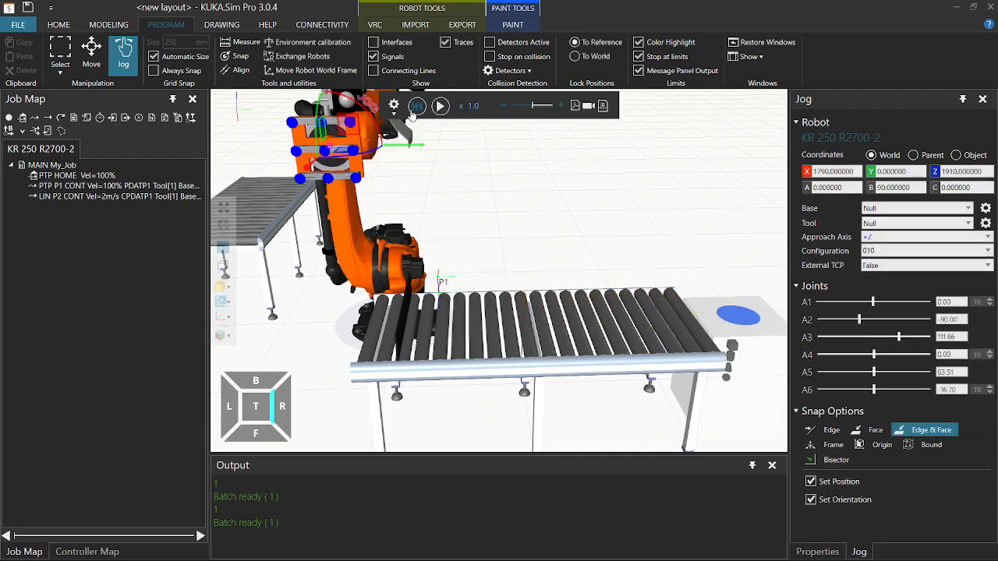
Insert WAIT FOR $IN[1]==TRUE after PTP HOME and run the simulation to test it.
click(109, 176)
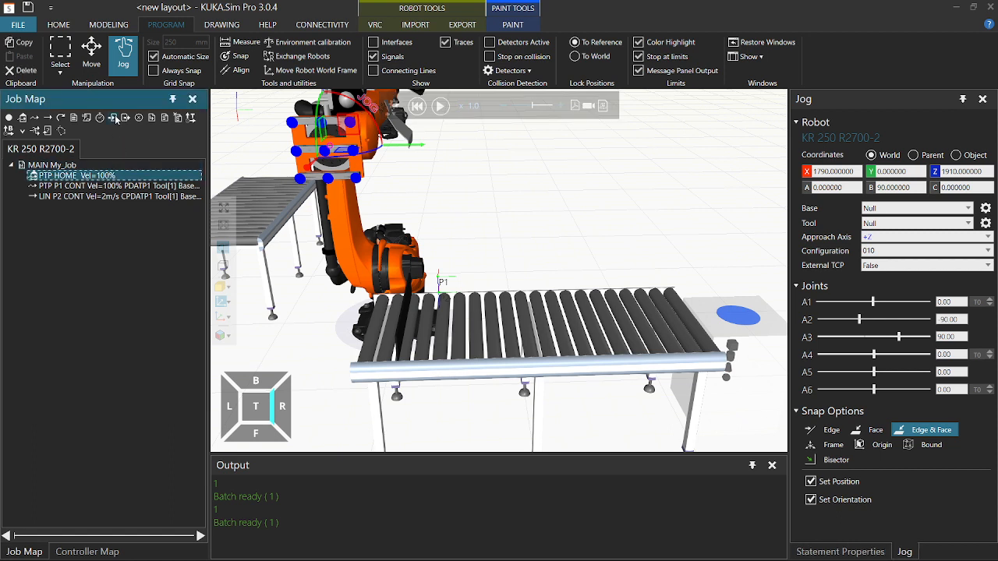
click(114, 118)
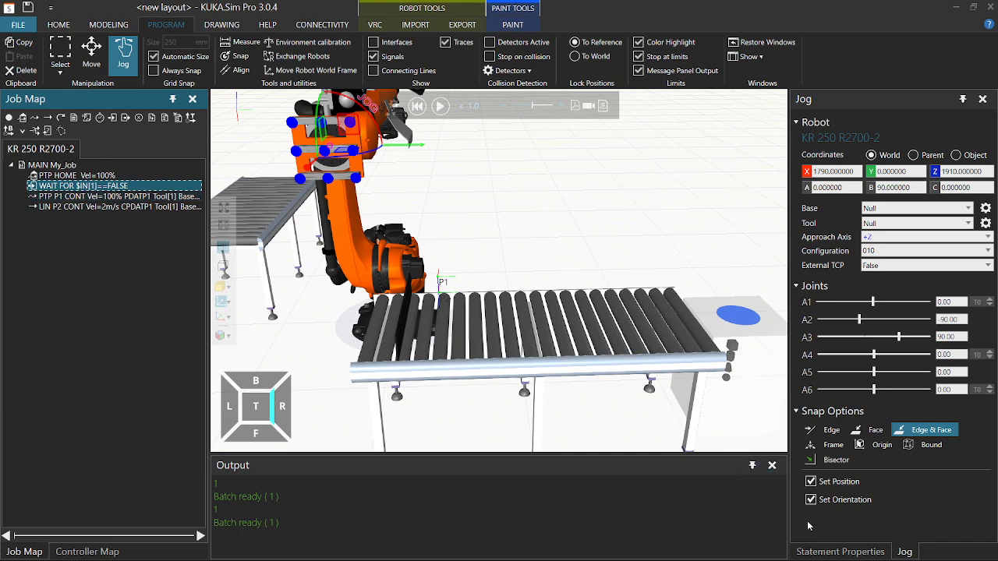
click(817, 552)
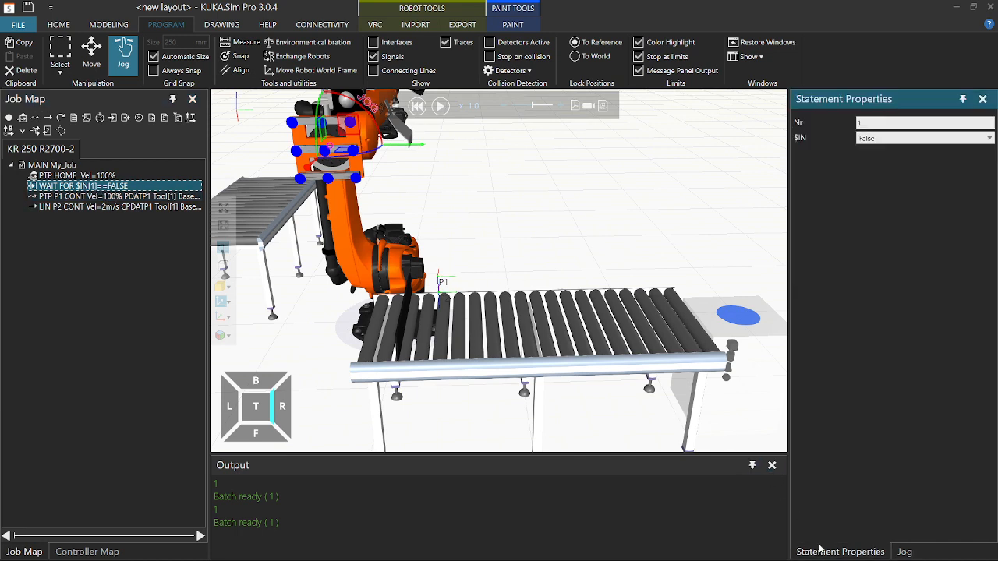
click(881, 166)
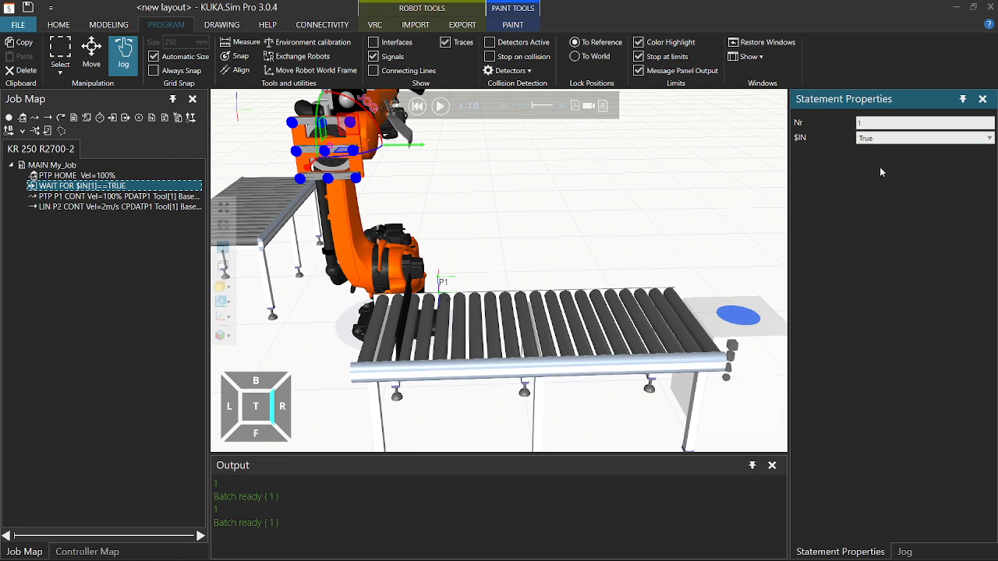
click(418, 107)
click(442, 108)
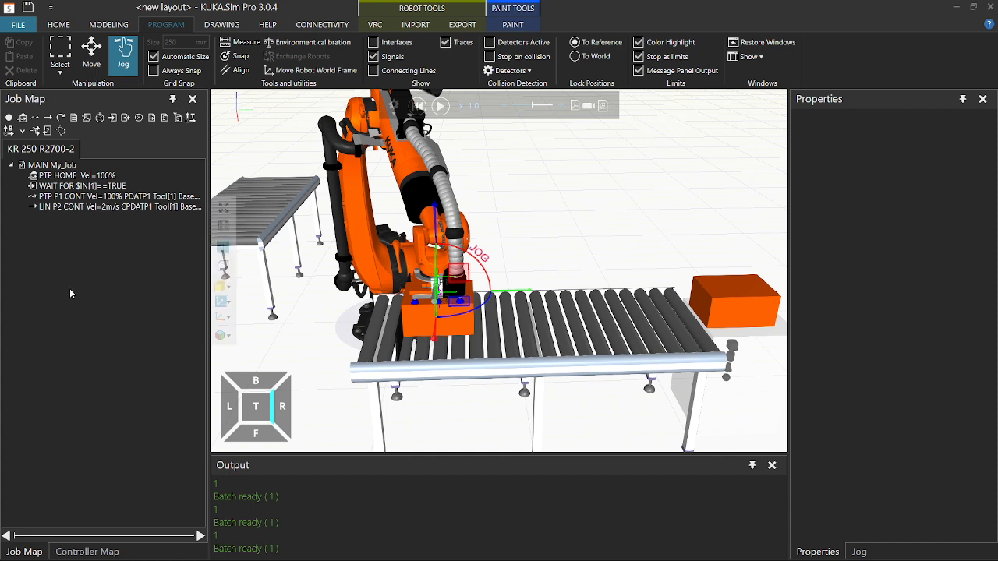
Append an OUT 1 State=TRUE statement and restart the simulation from the beginning.
click(123, 119)
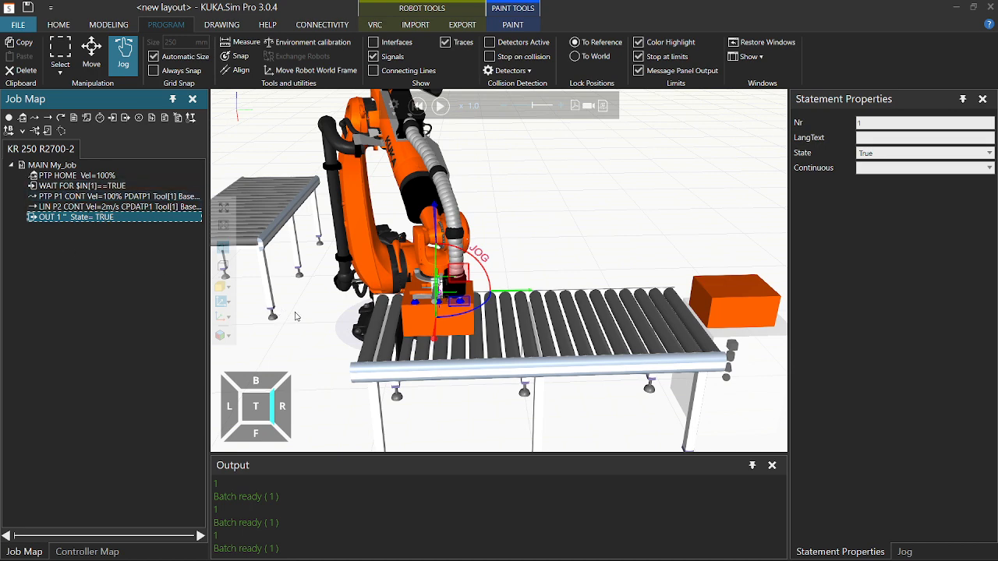
right_drag(296, 316, 348, 236)
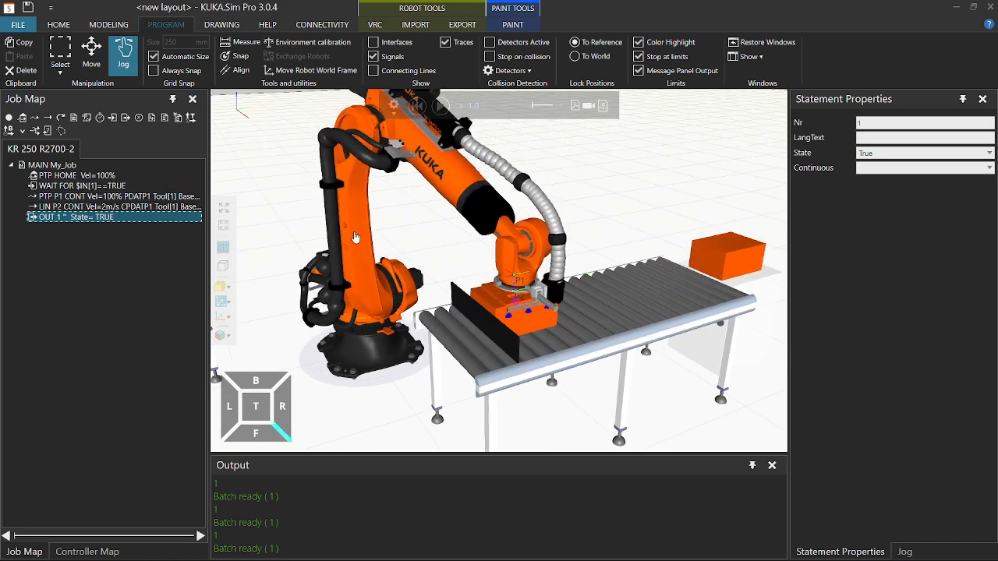
click(417, 105)
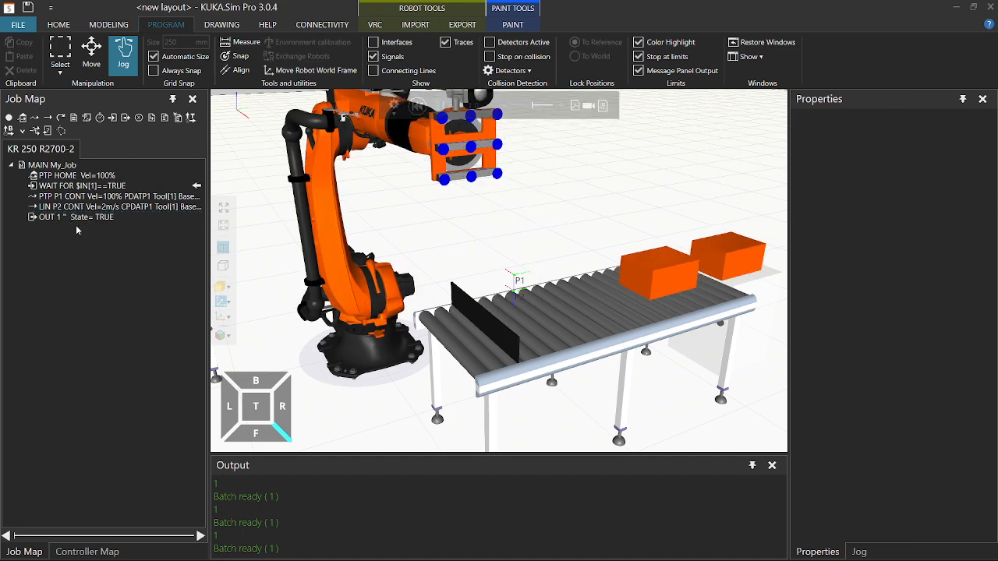
Pause the run with the gripper on the box and select the robot for jogging.
right_drag(595, 207, 570, 214)
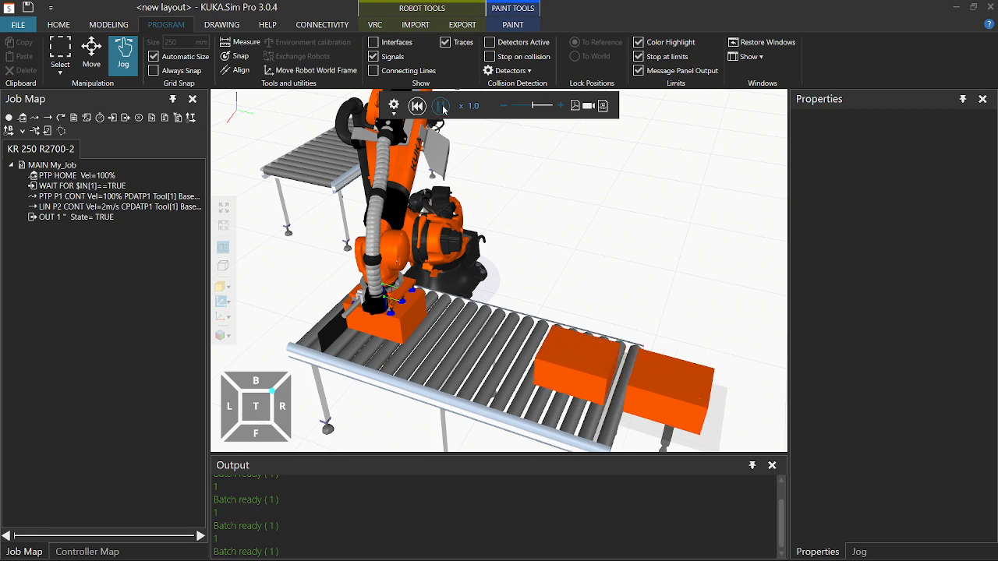
click(441, 107)
right_drag(561, 235, 575, 230)
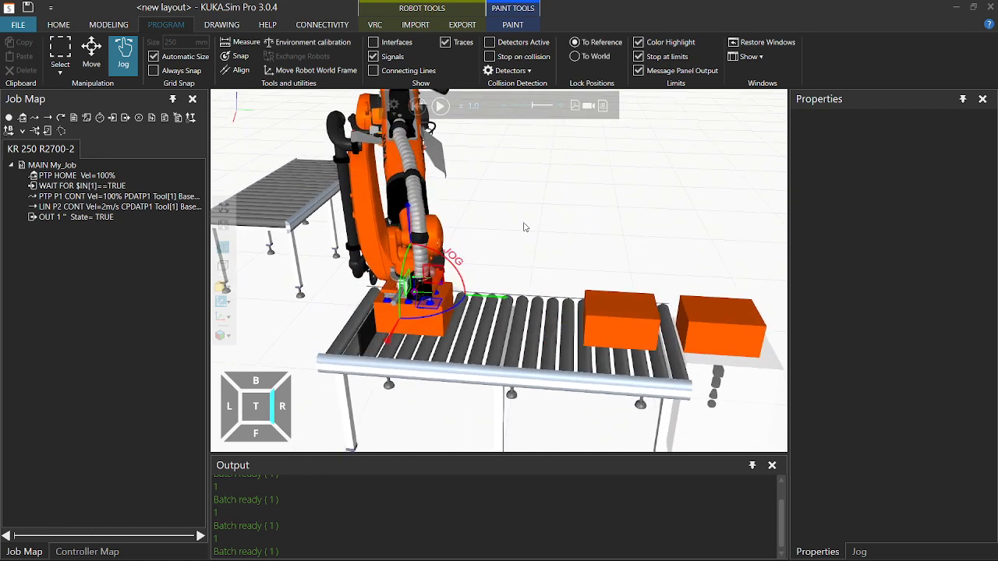
click(410, 211)
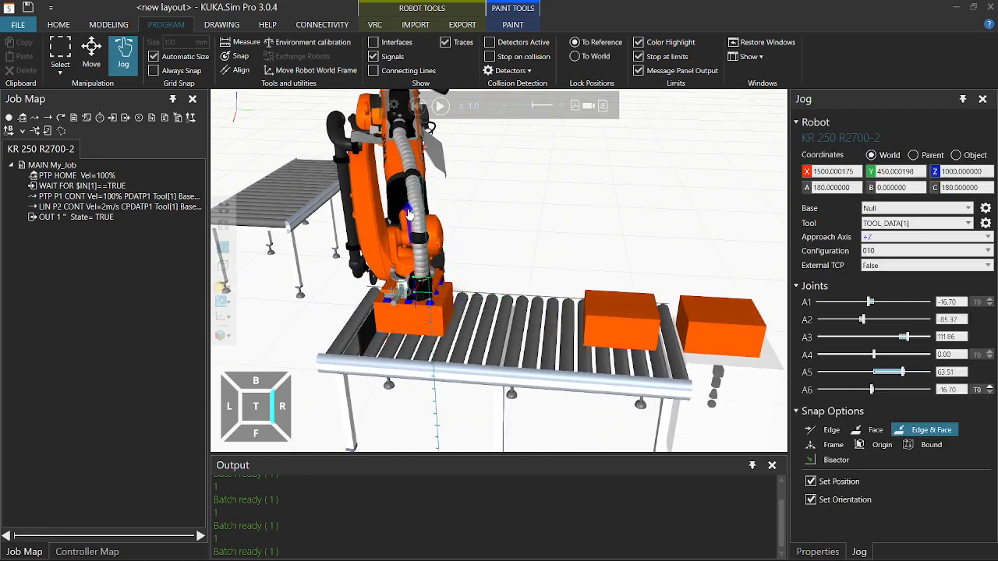
Raise the tool to Z 1300 above the pick point and record it as LIN P3.
drag(409, 211, 404, 163)
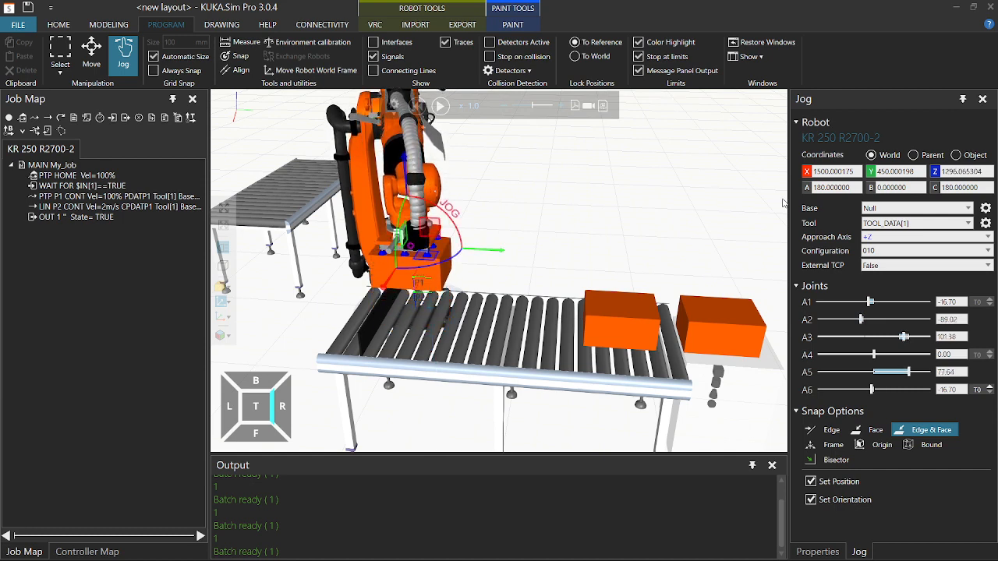
drag(944, 170, 979, 171)
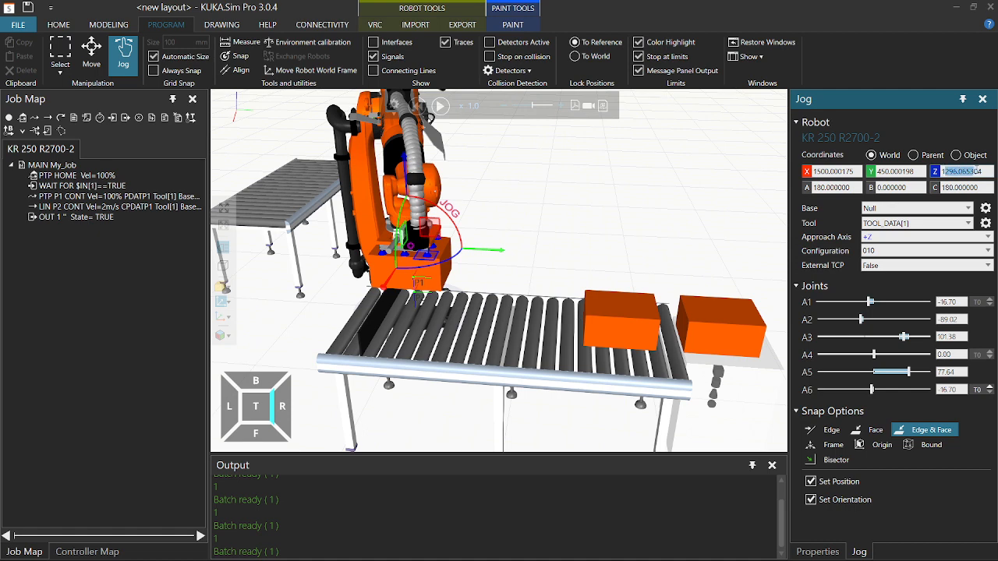
text(1300)
key(Return)
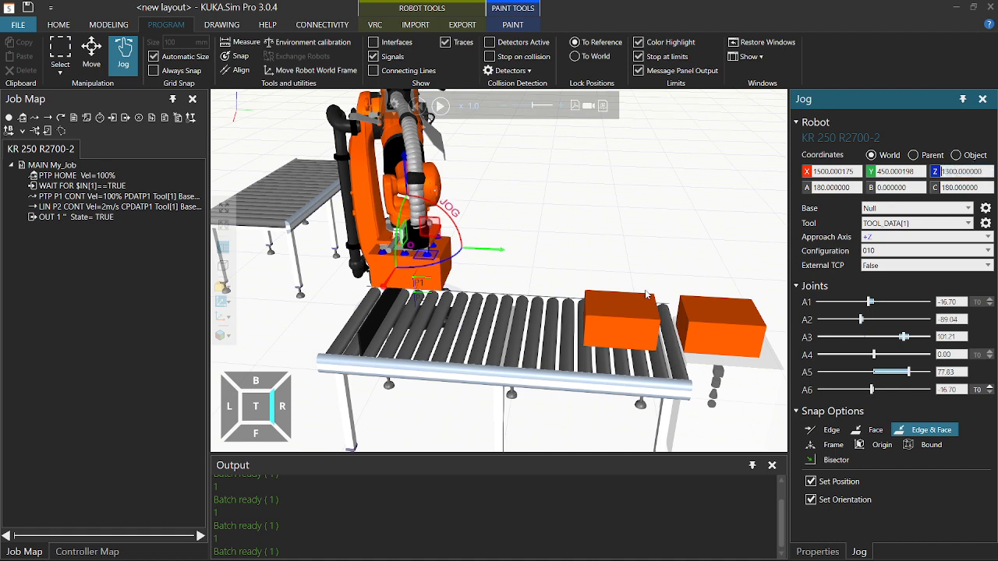
click(48, 117)
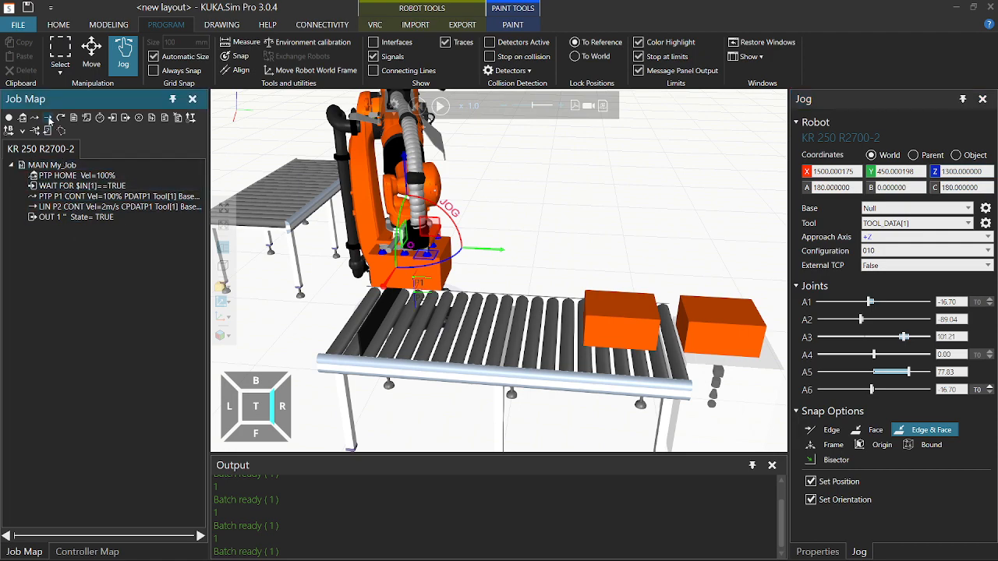
right_drag(352, 299, 433, 349)
scroll(378, 316, down, 2)
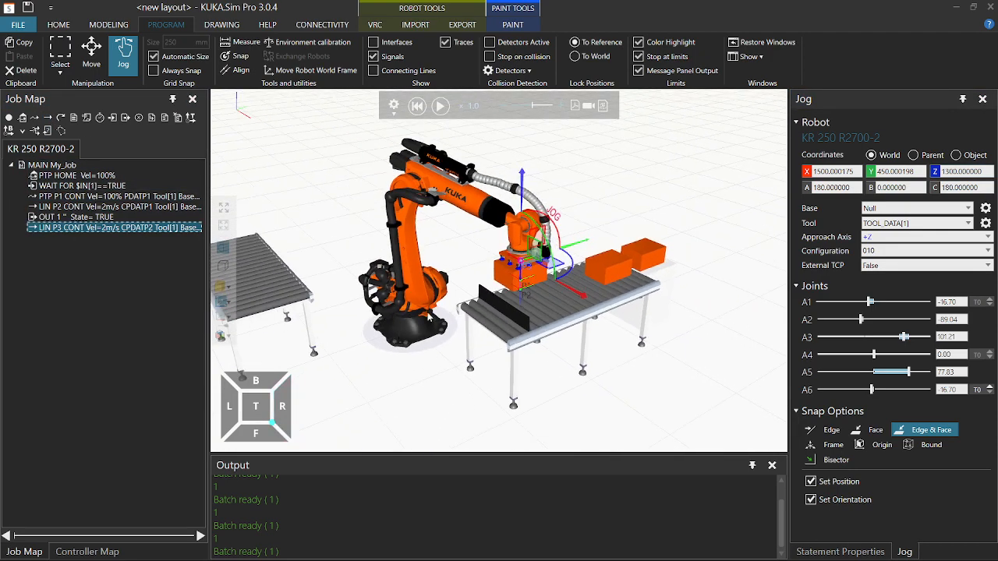
Swing the robot about its base toward the outfeed conveyor.
drag(441, 297, 380, 294)
right_drag(347, 363, 378, 390)
right_drag(471, 398, 507, 275)
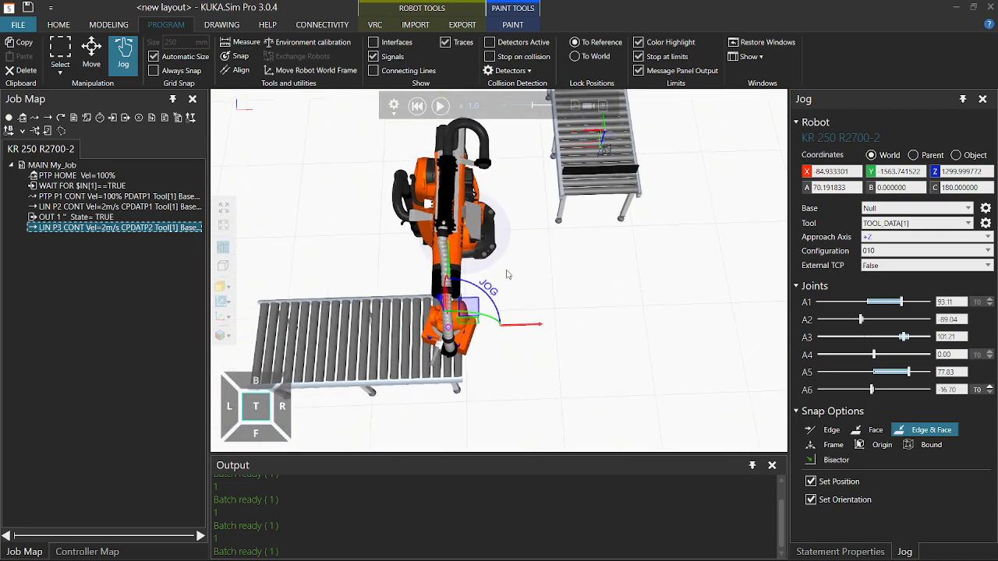
right_drag(567, 259, 566, 252)
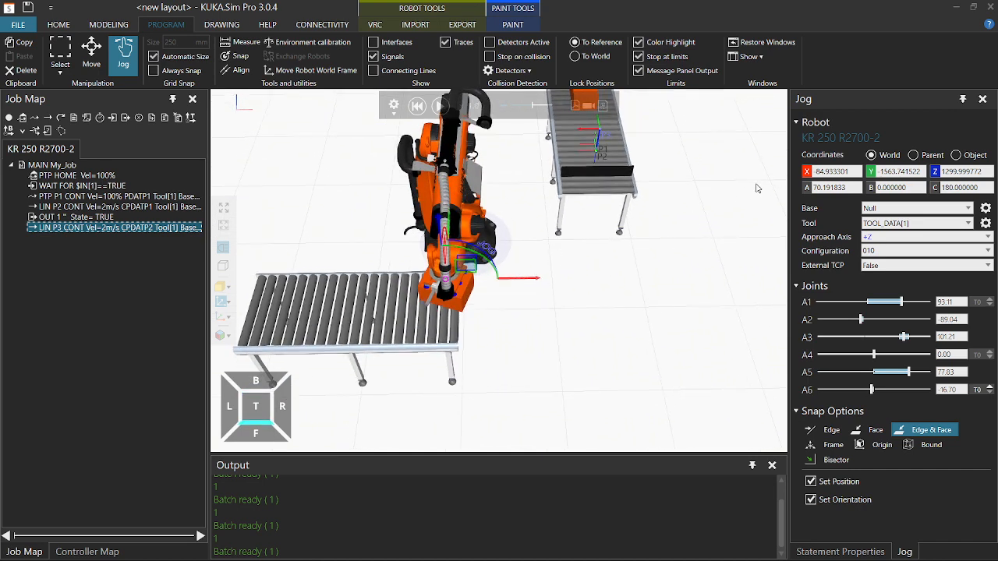
Set the tool position to X 0 and Y -1500, viewing the cell from the top.
click(833, 171)
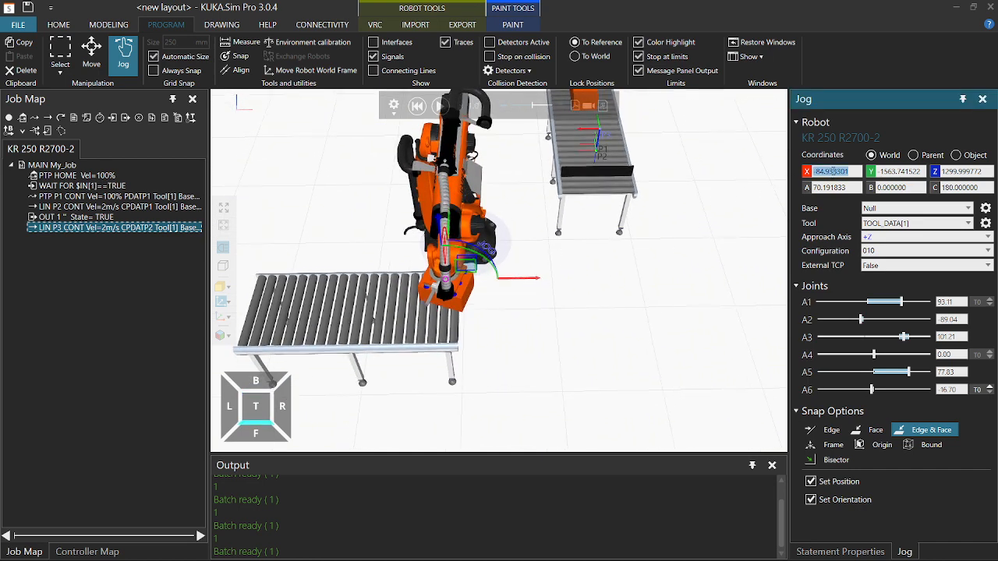
text(0)
key(Return)
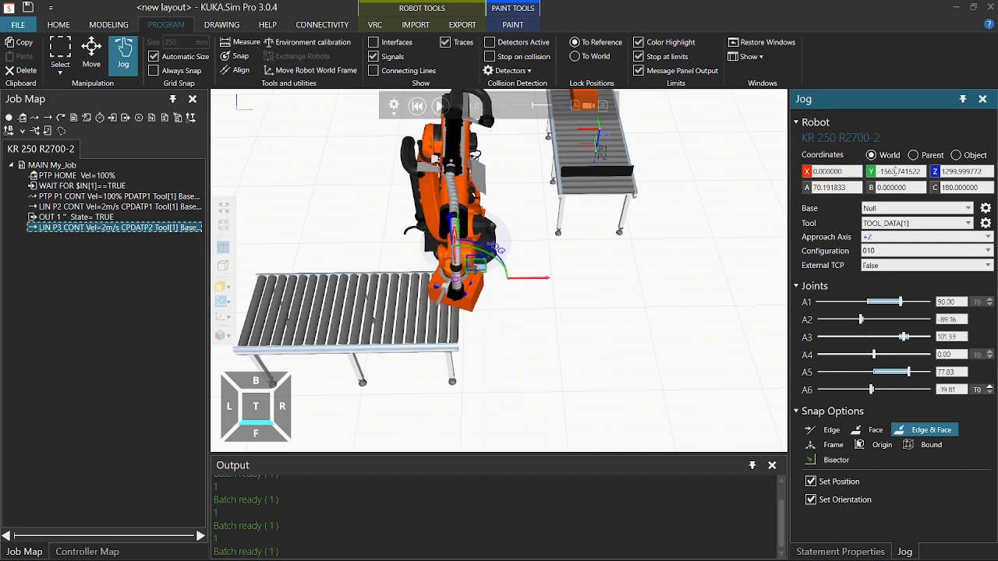
click(894, 171)
key(BackSpace)
key(Return)
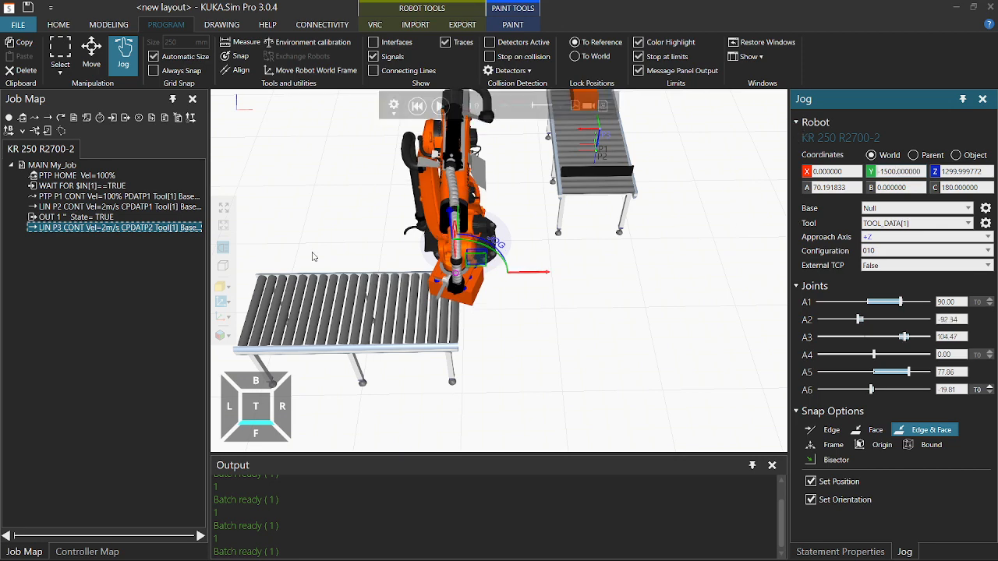
click(264, 415)
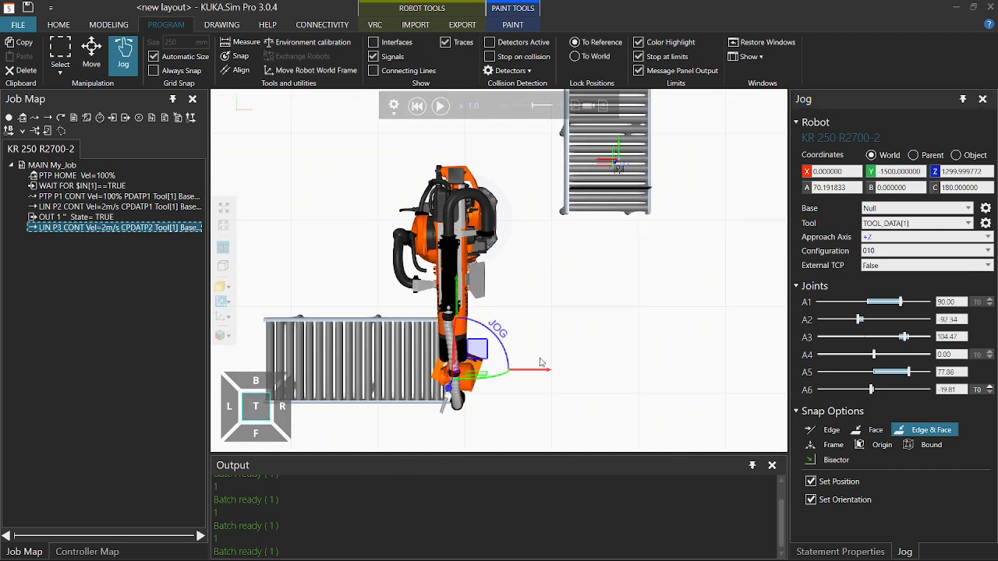
middle_drag(571, 342, 606, 258)
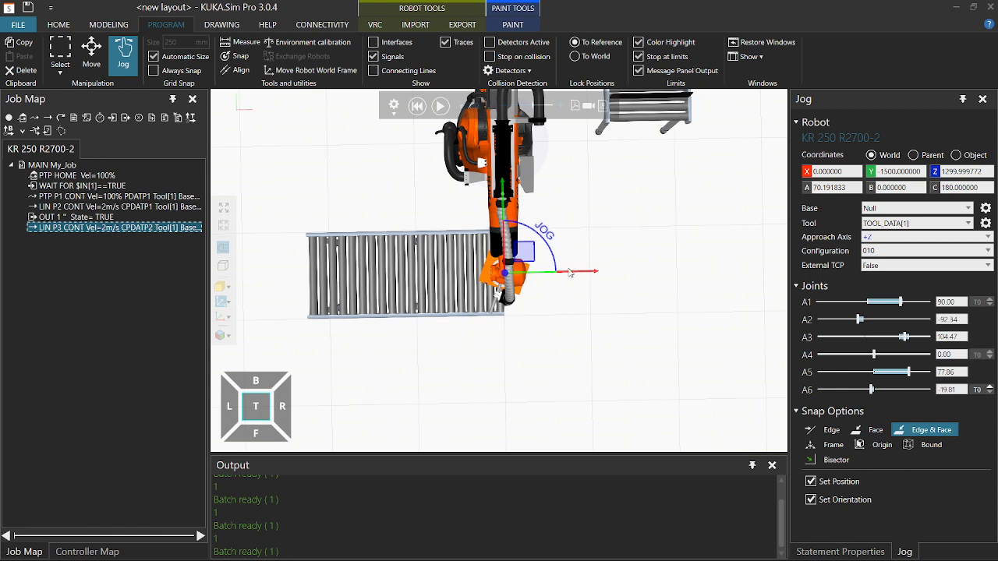
Change the tool's A rotation value in the Jog panel (typed 150).
click(837, 187)
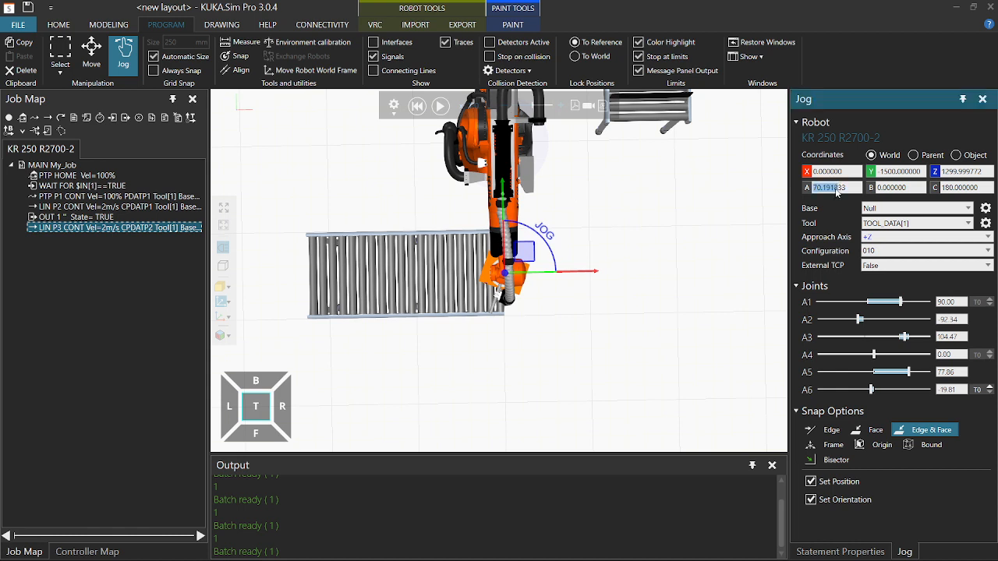
double_click(836, 187)
text(15)
text(0)
key(Return)
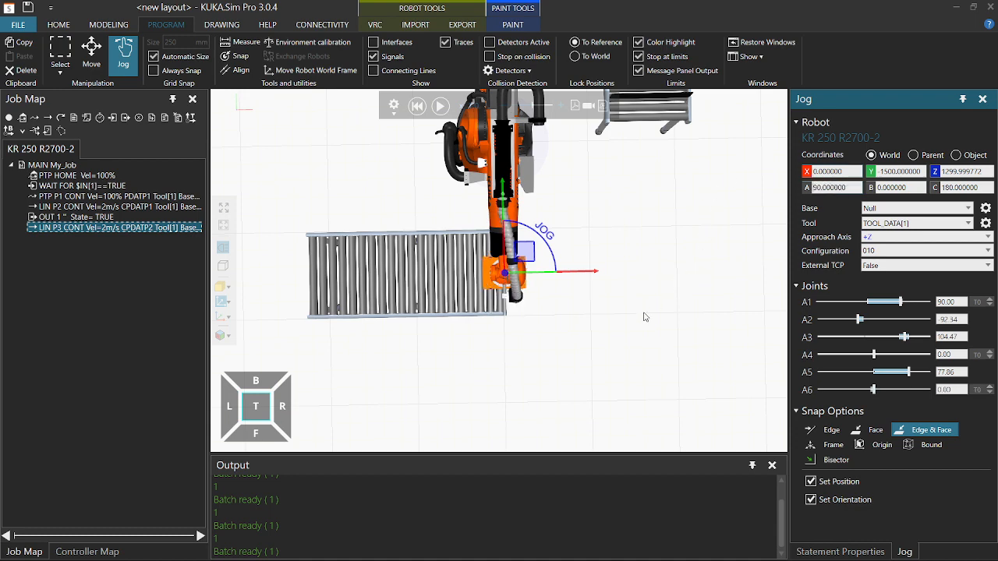
right_drag(588, 321, 582, 288)
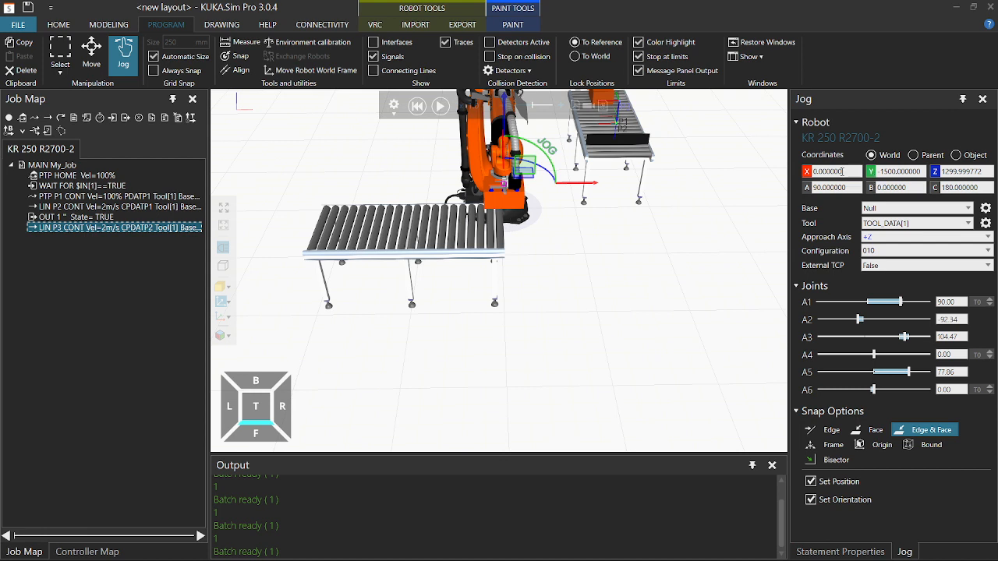
Move the tool to X 200 over Conveyor #4, keeping Y -1500 and Z 1300.
click(843, 172)
double_click(843, 172)
key(BackSpace)
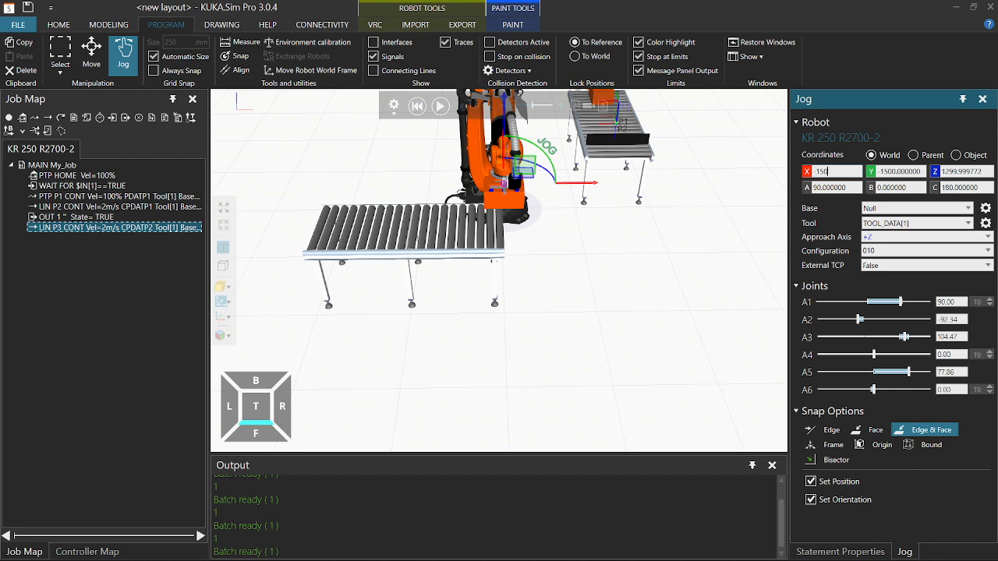
text(150)
key(Return)
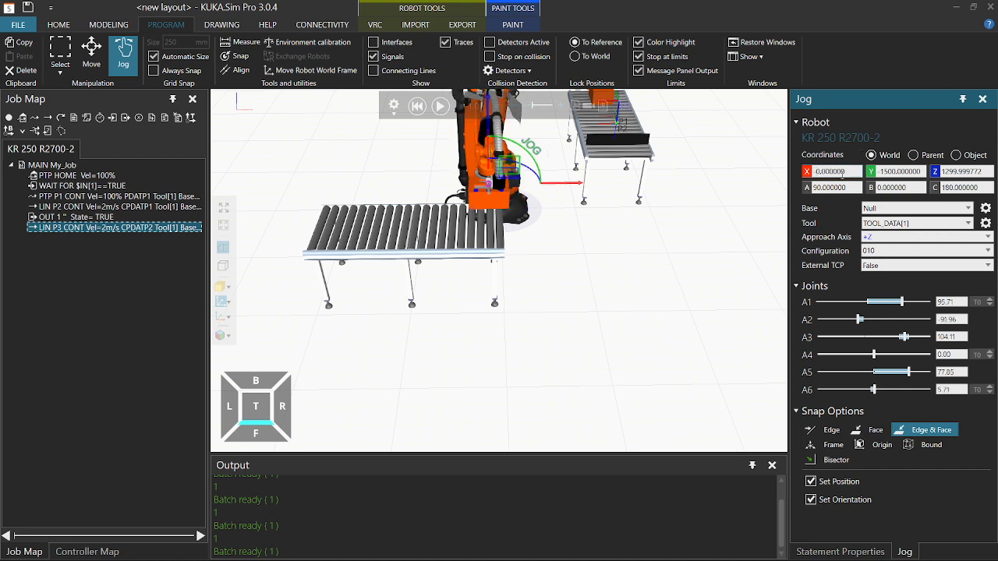
key(Return)
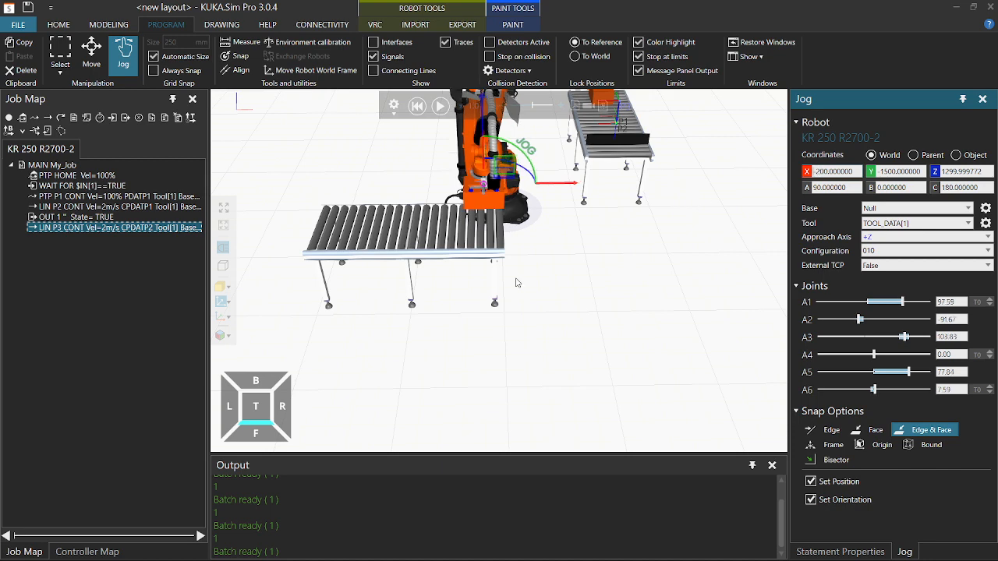
mouse_move(516, 282)
right_down()
mouse_move(514, 265)
mouse_move(514, 276)
right_up()
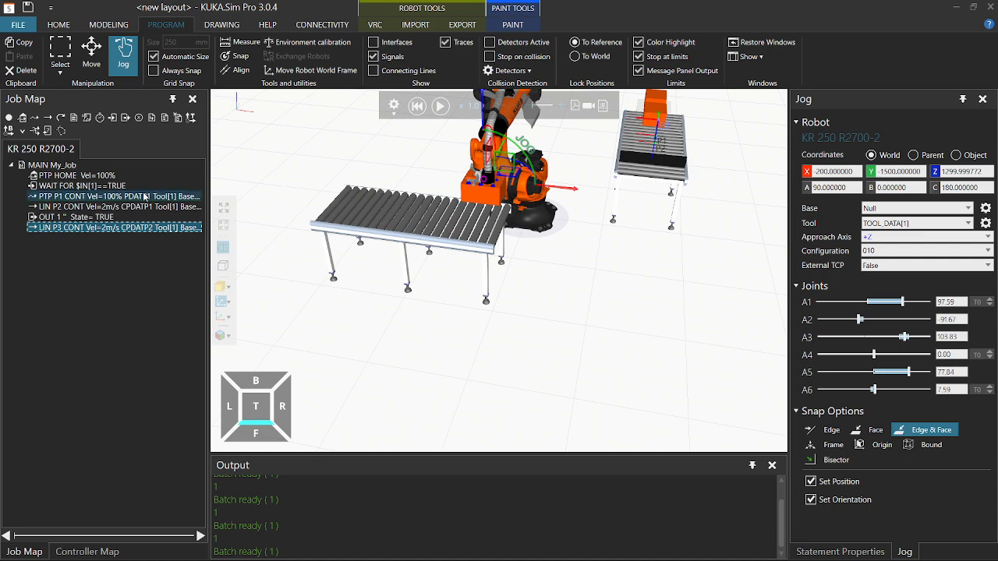
Add PTP P4 over the outfeed conveyor, then lower Z to 1000 and add LIN P5.
click(35, 118)
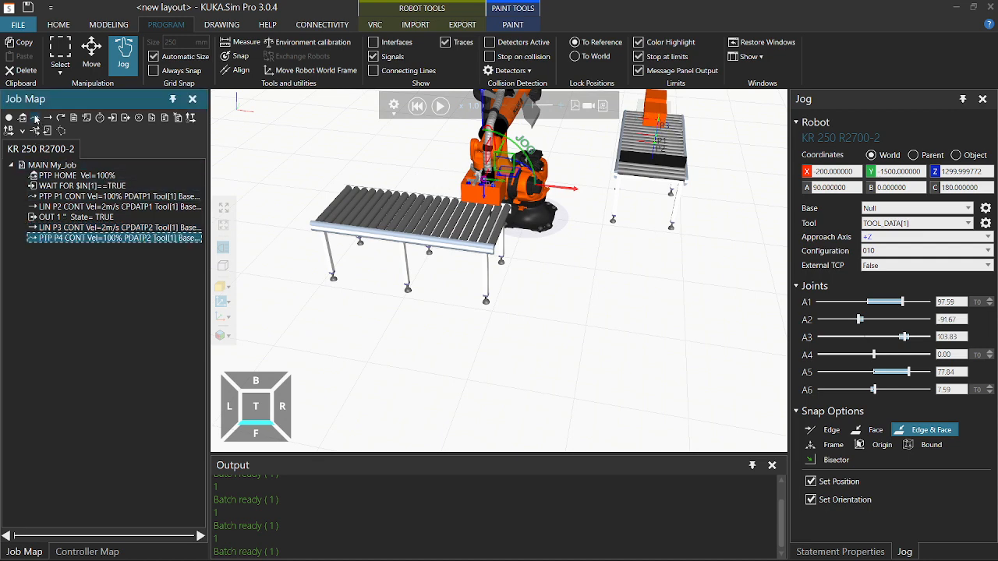
click(958, 171)
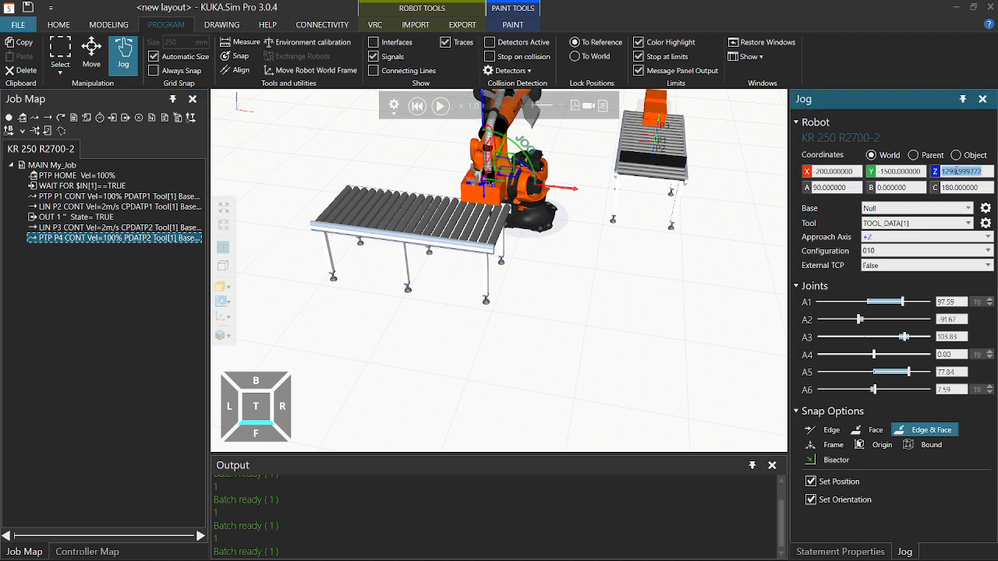
text(1000)
key(Return)
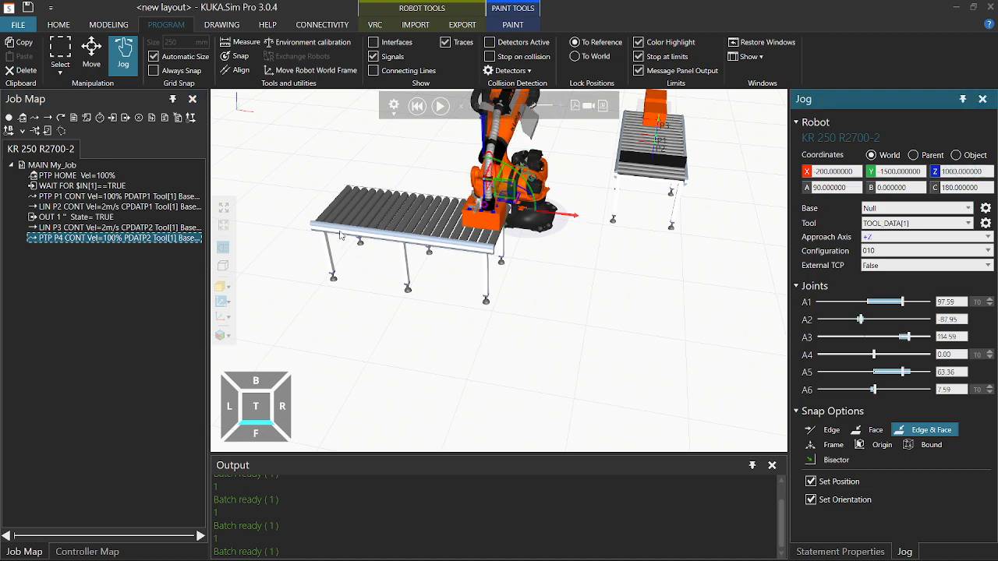
click(46, 119)
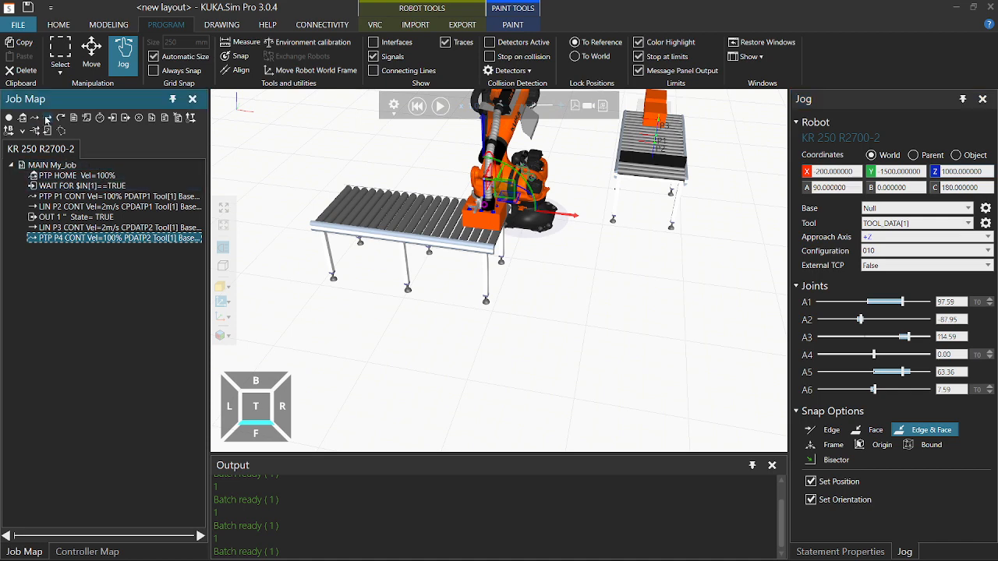
Add an OUT 1 statement after LIN P5 with State set to False.
scroll(507, 228, up, 5)
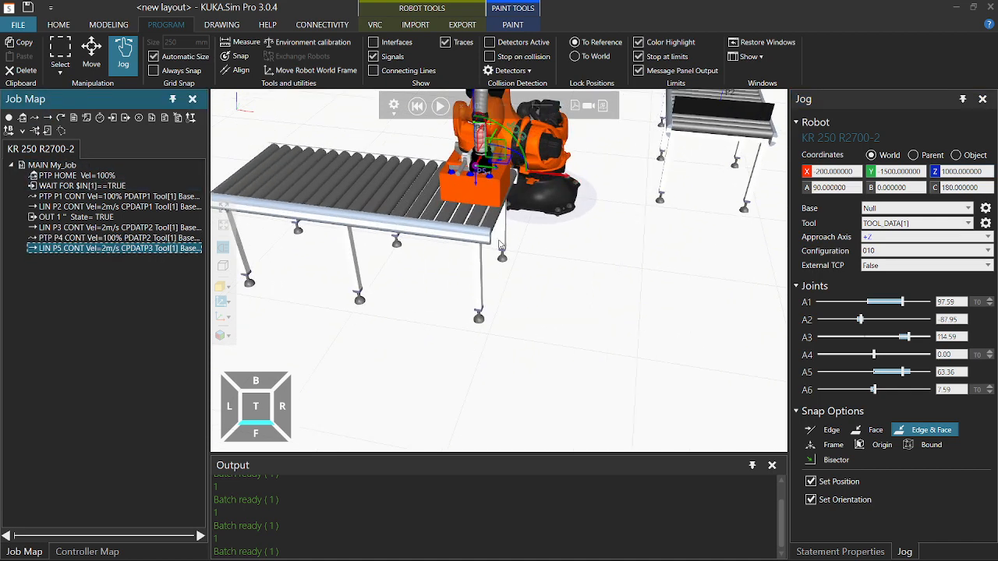
mouse_move(511, 235)
right_down()
mouse_move(510, 209)
mouse_move(519, 228)
mouse_move(512, 243)
right_up()
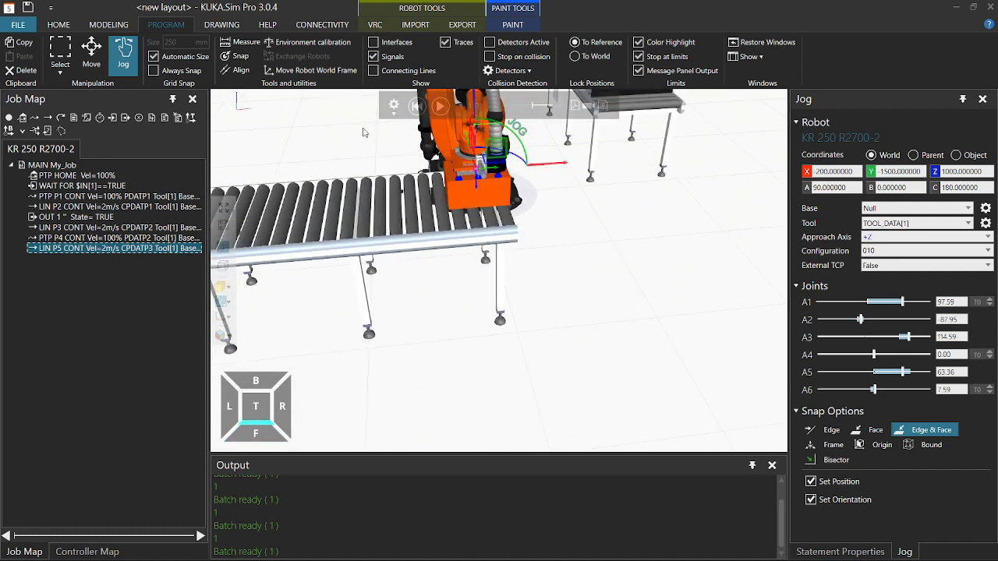
click(125, 118)
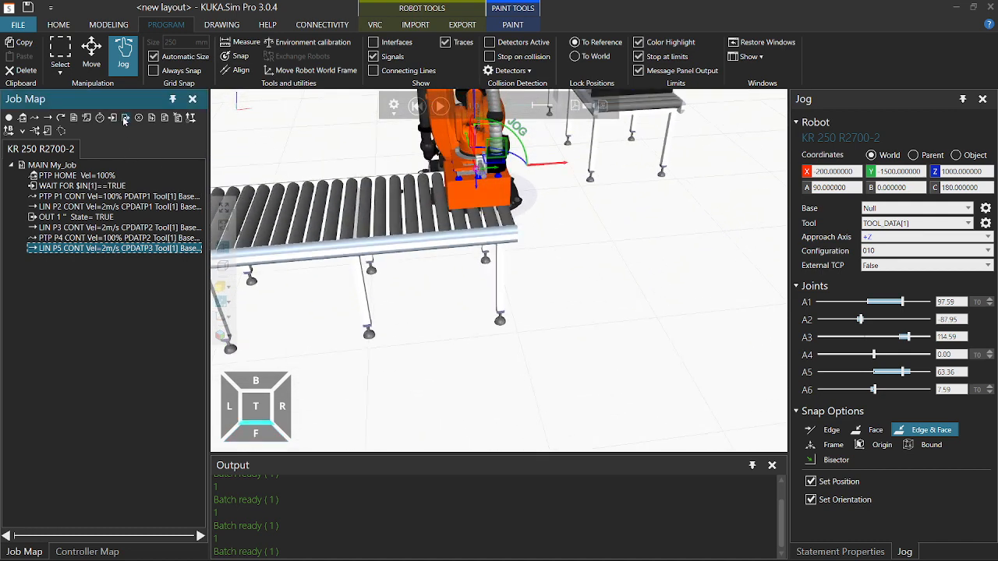
click(870, 556)
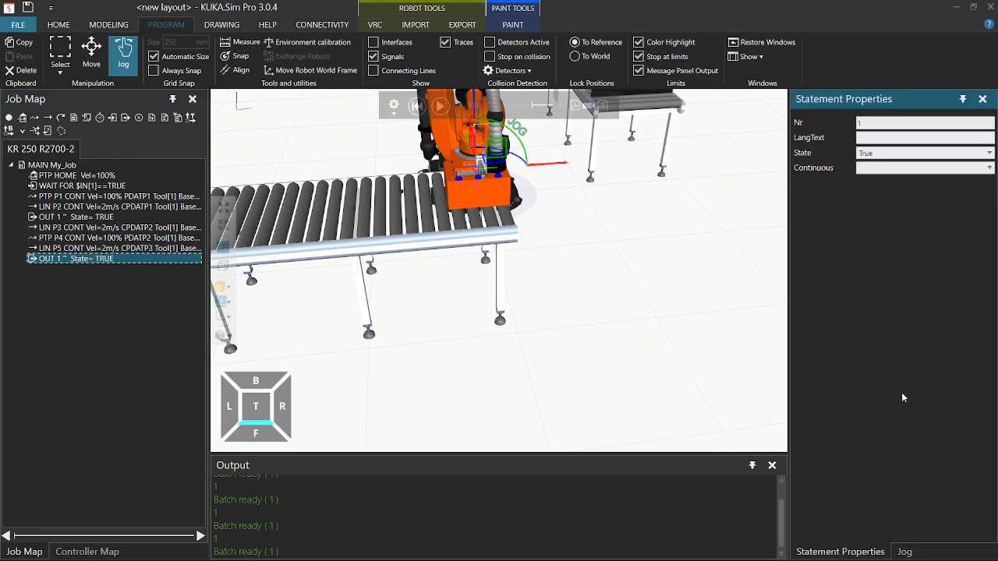
click(885, 183)
click(682, 277)
Turn the view toward the outfeed conveyor and start the simulation to test the program.
right_drag(573, 337, 575, 328)
right_drag(616, 265, 564, 344)
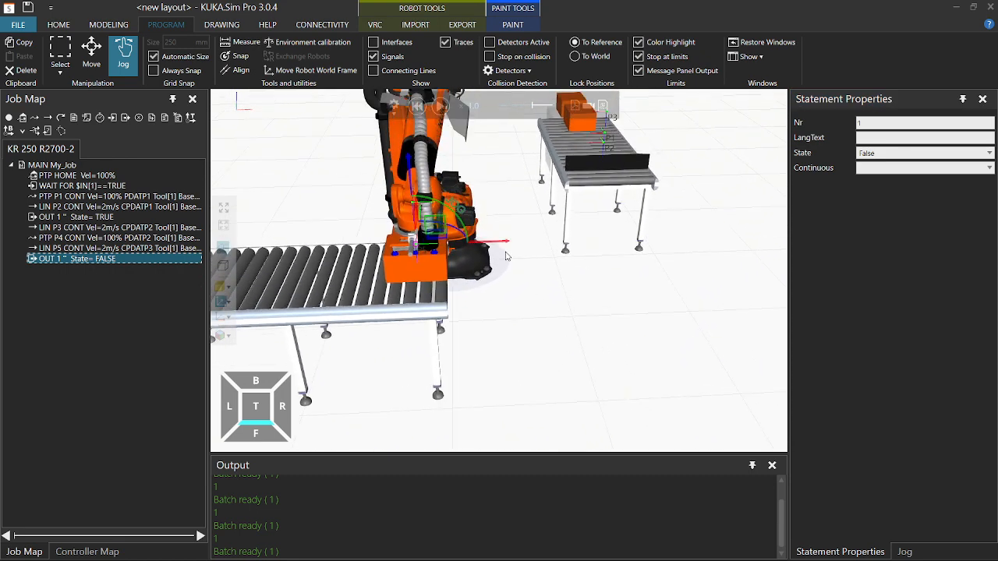
click(441, 106)
click(441, 112)
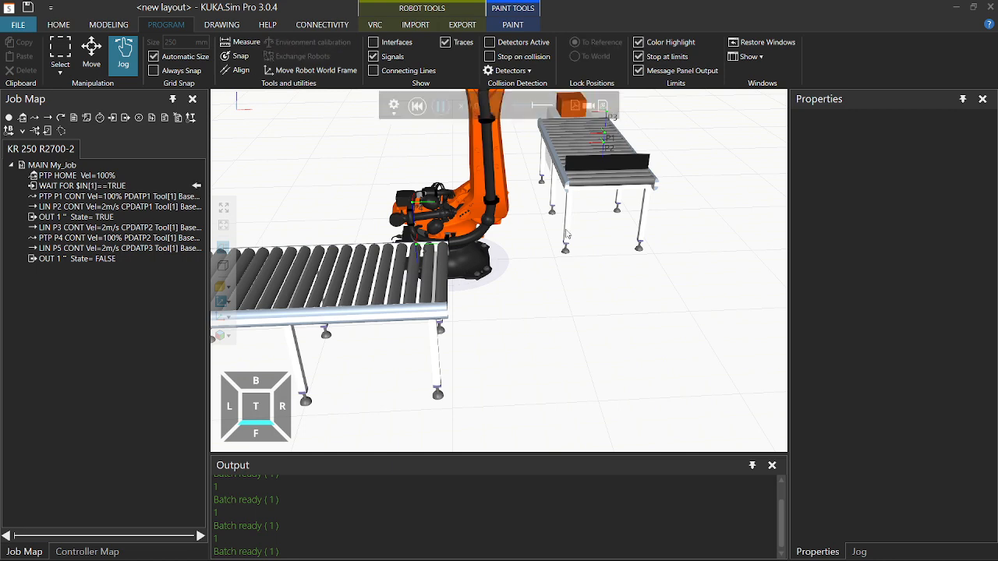
Watch the single pick-and-place run from the front-right, then reset so the robot returns home.
right_drag(601, 289, 530, 344)
scroll(594, 287, down, 1)
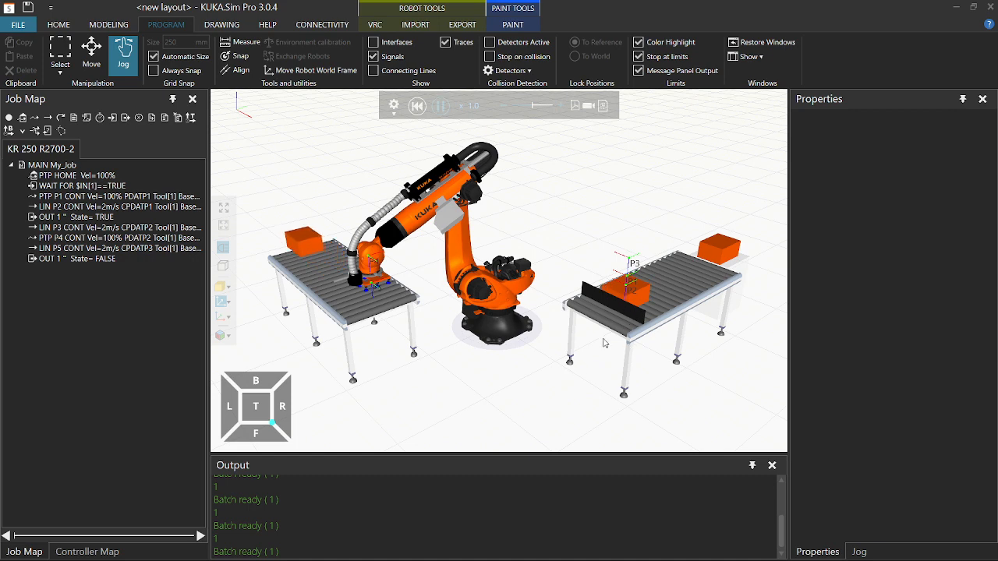
click(417, 107)
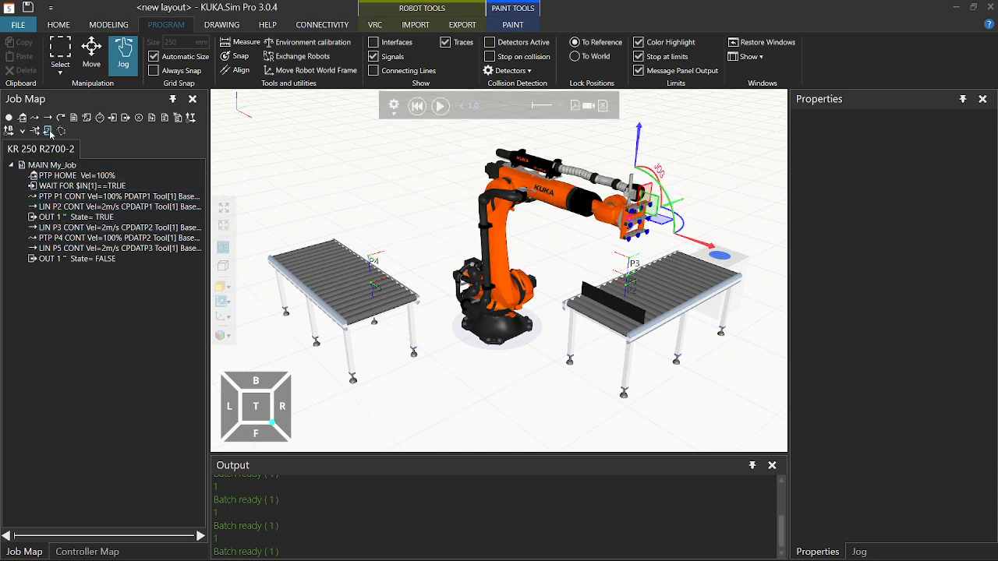
Add a WHILE True loop, move WAIT FOR through OUT 1 State=FALSE into it, and run it.
click(48, 131)
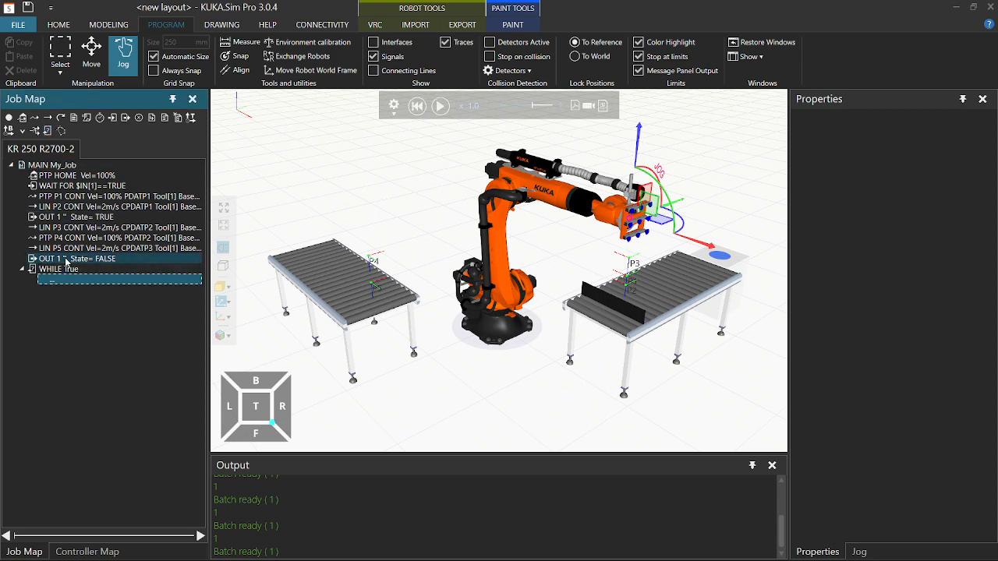
click(67, 189)
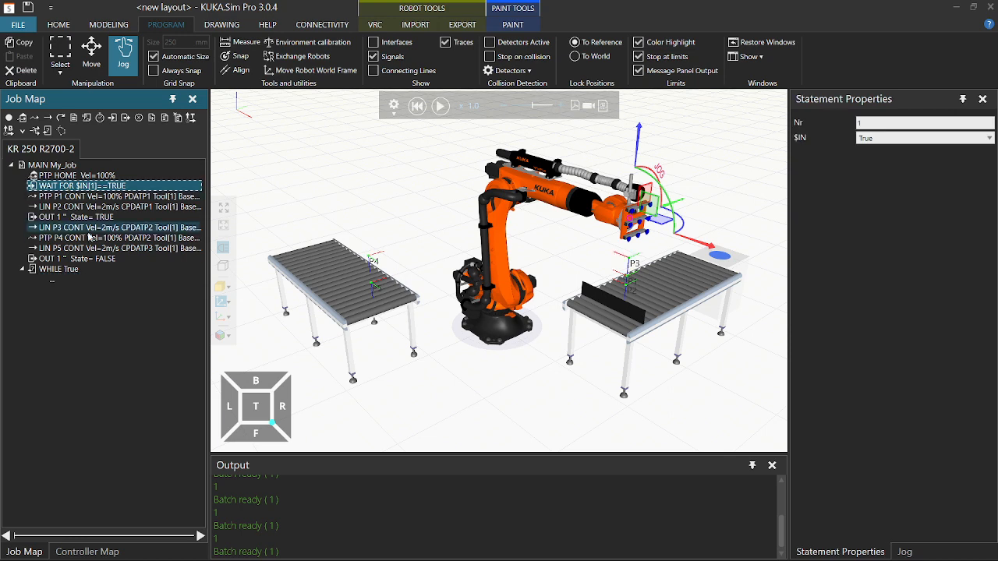
shift+click(93, 262)
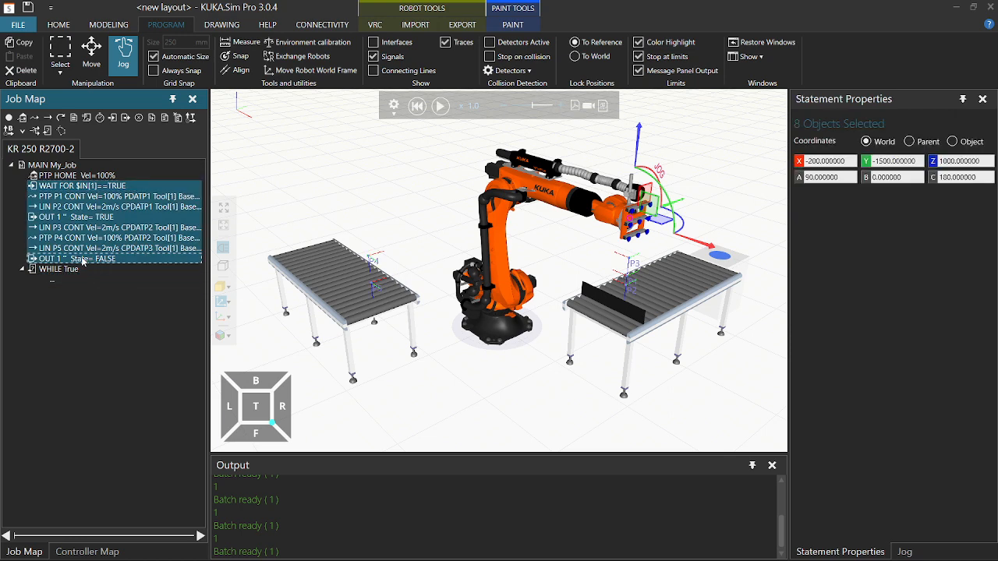
drag(85, 263, 52, 276)
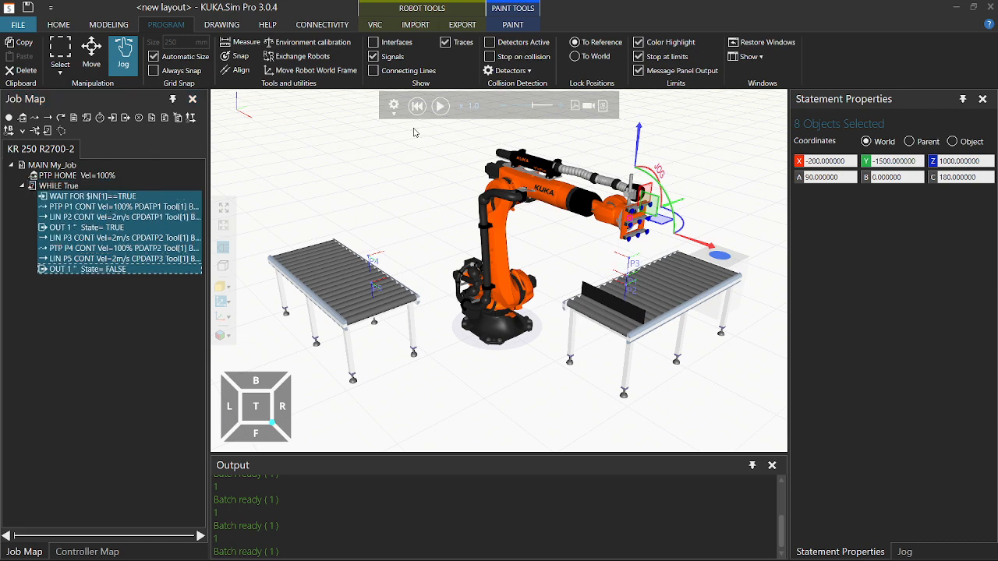
click(437, 107)
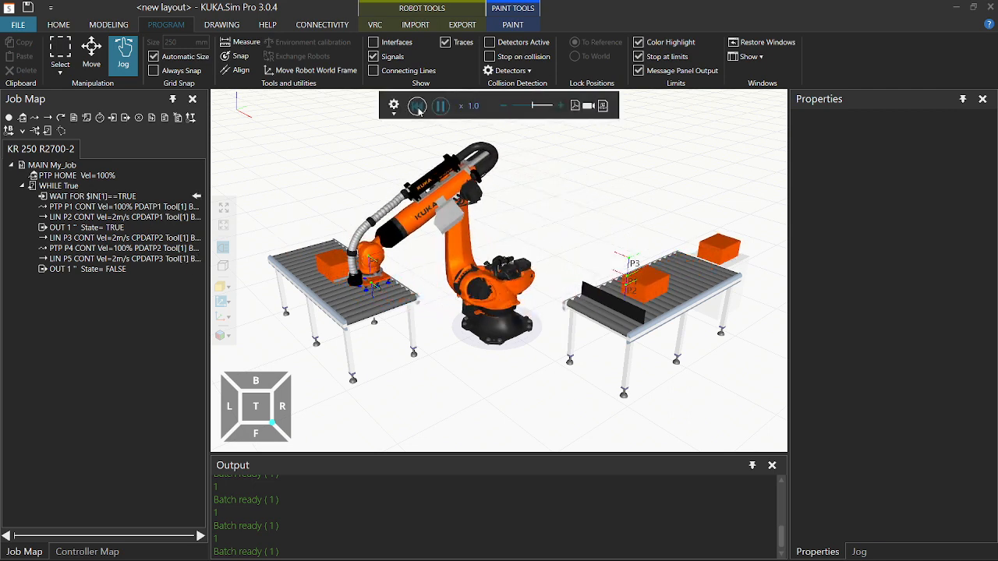
Reset the looping simulation after several cycles so the conveyors empty and the robot returns home.
click(419, 111)
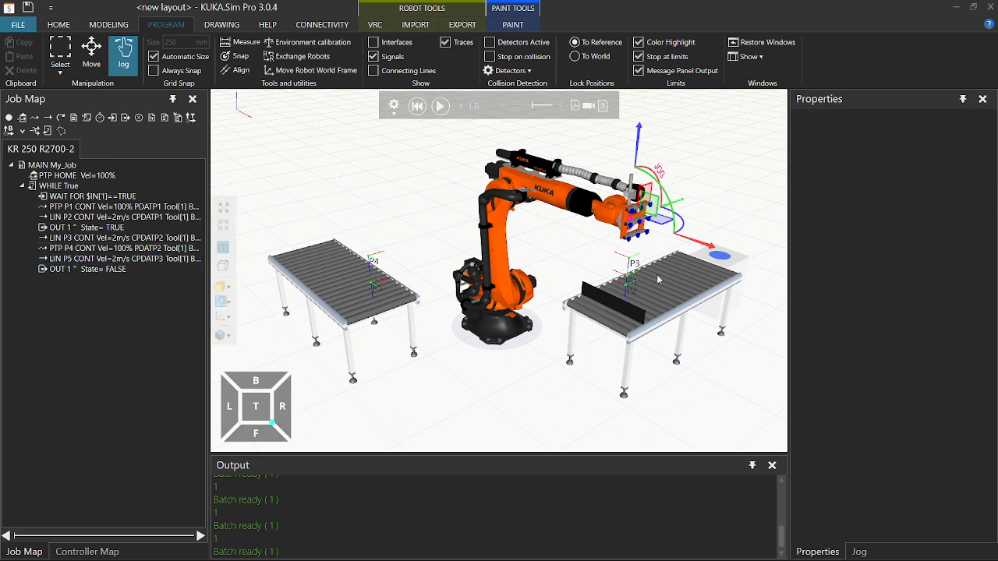
scroll(657, 279, up, 5)
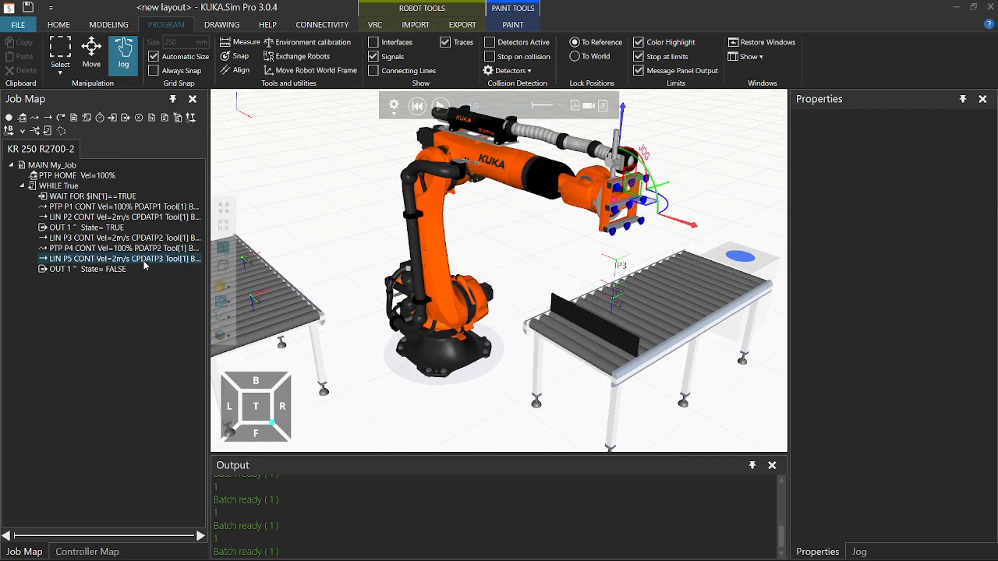
Jog the robot to the P3 pose, add PTP P6 there, and place it after OUT 1 State=FALSE.
click(144, 262)
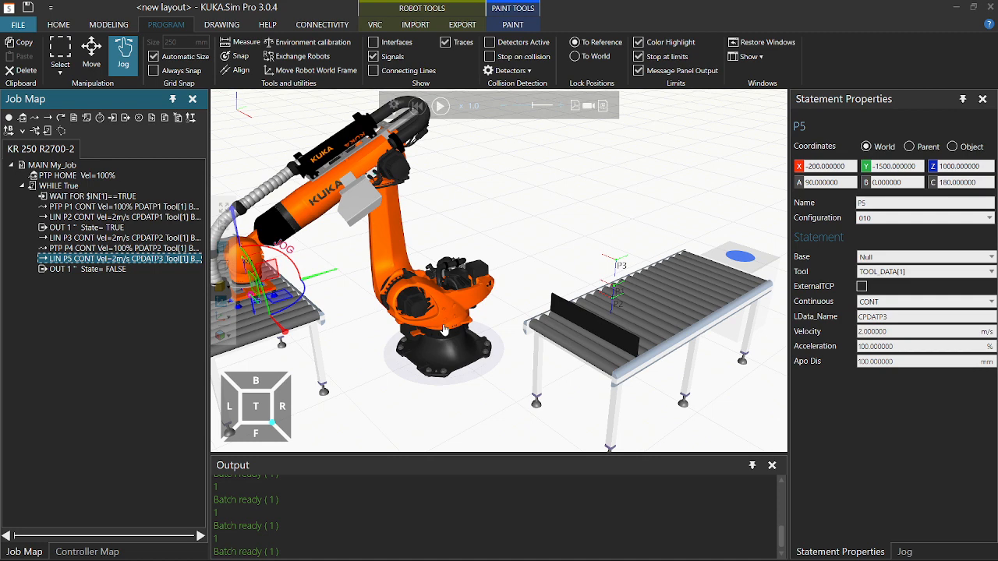
drag(444, 331, 514, 326)
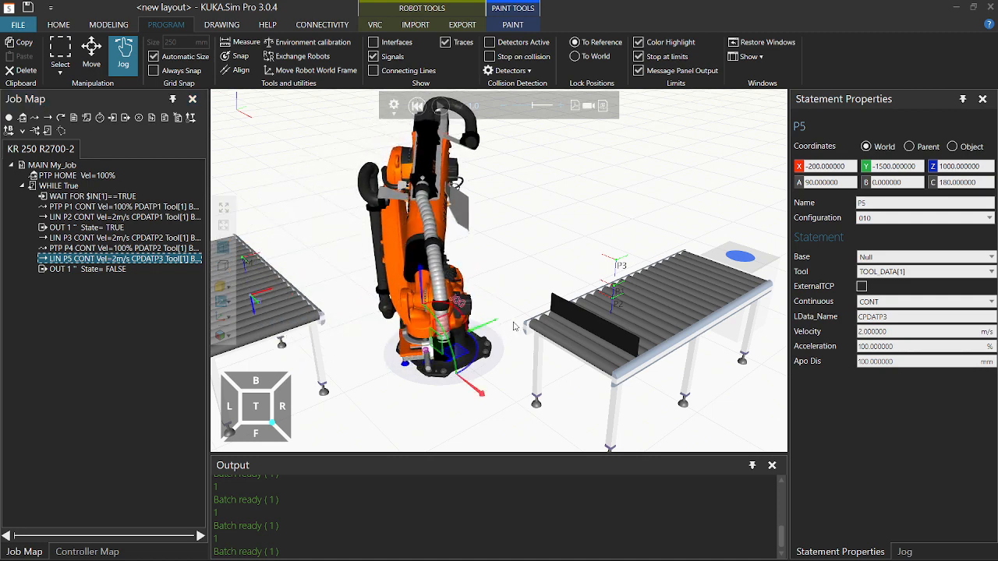
click(173, 238)
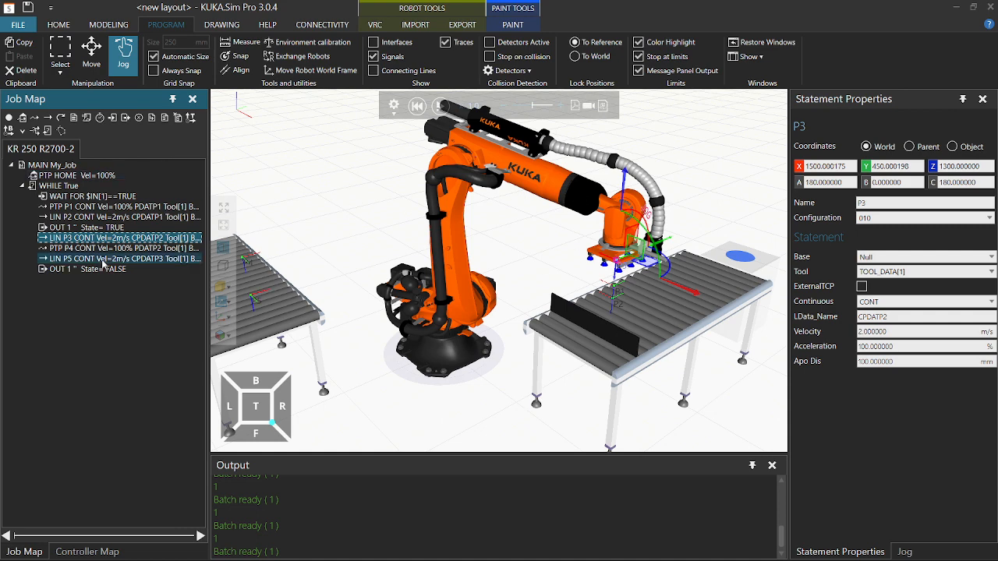
click(34, 118)
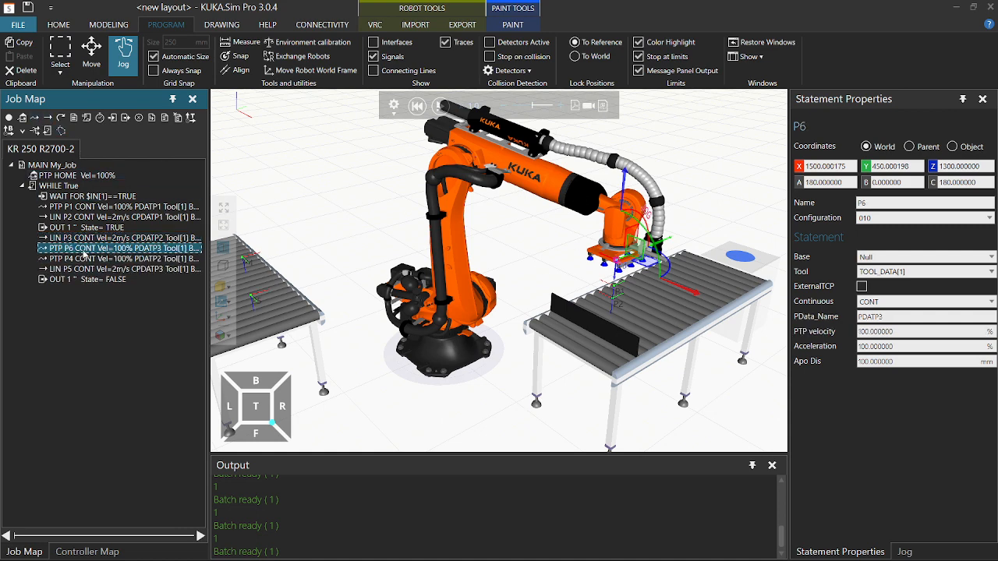
drag(88, 286, 86, 286)
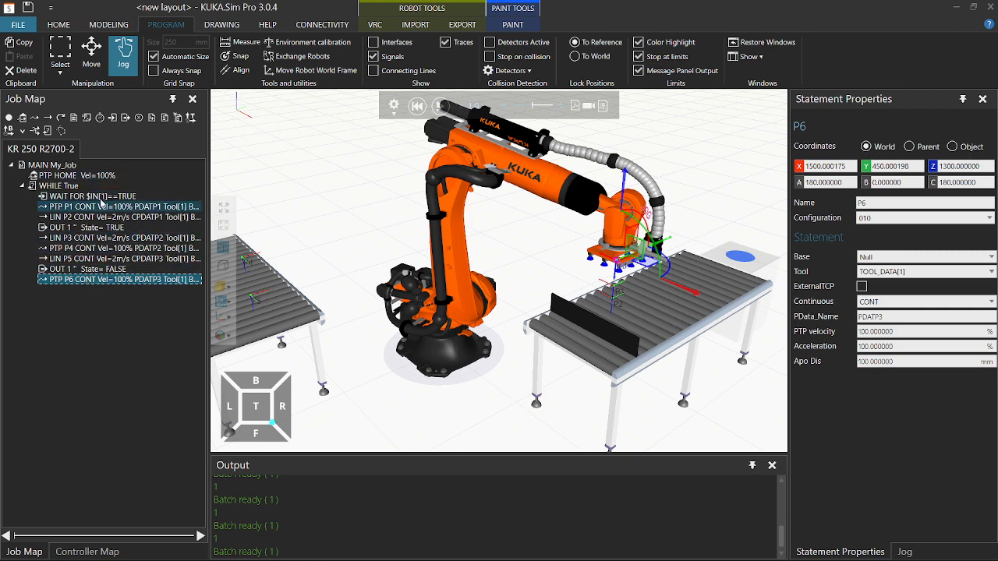
Step through the program points to confirm P6 matches P3 at X 1500, Y 450, Z 1300.
click(113, 259)
click(118, 248)
click(119, 238)
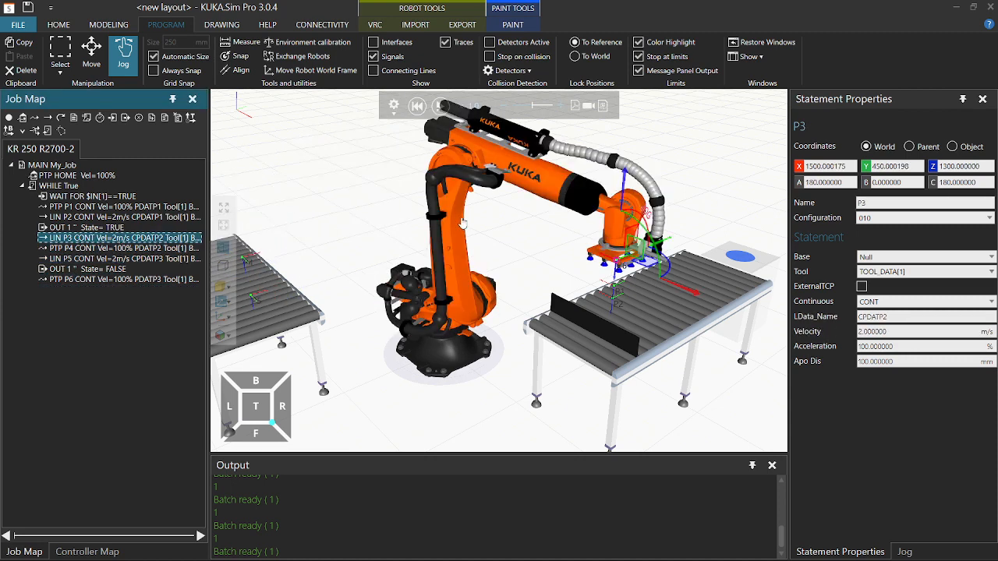
click(134, 280)
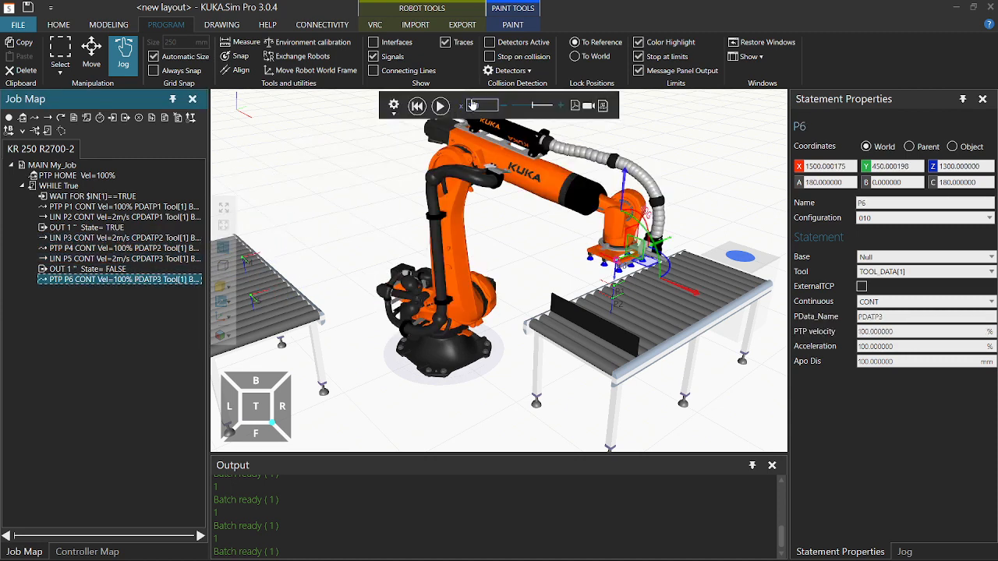
Run the updated loop and pause it with the robot back above the infeed conveyor.
click(441, 105)
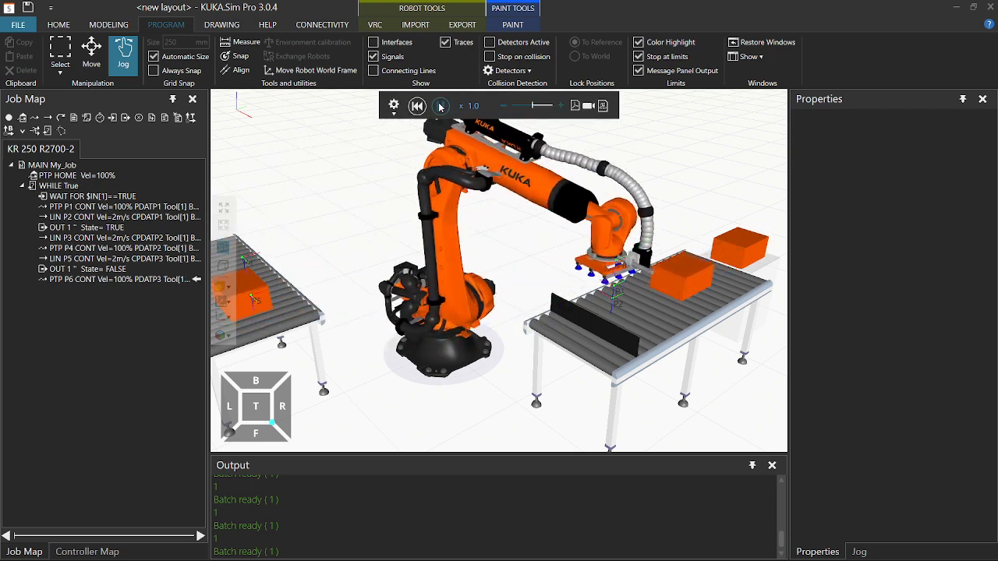
click(440, 106)
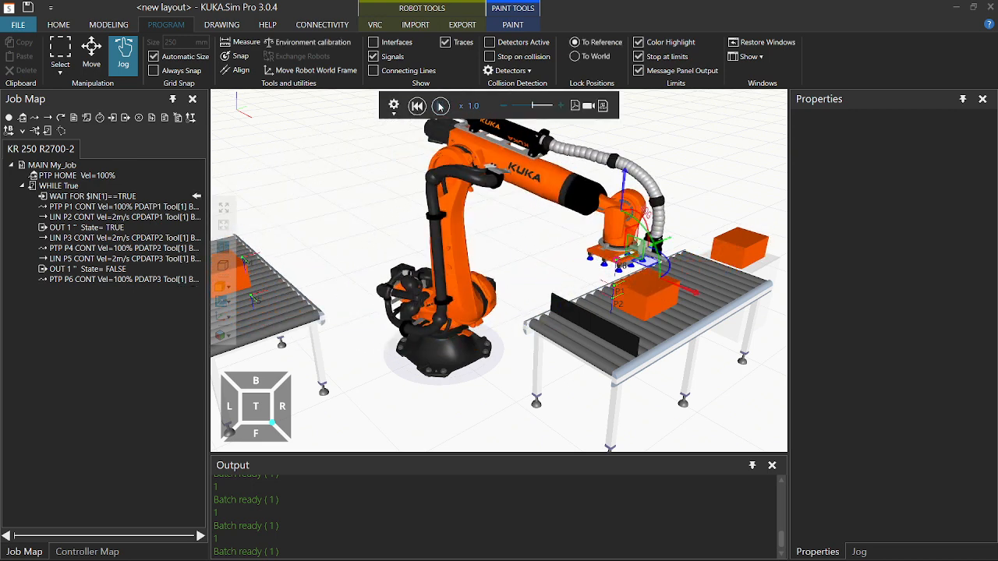